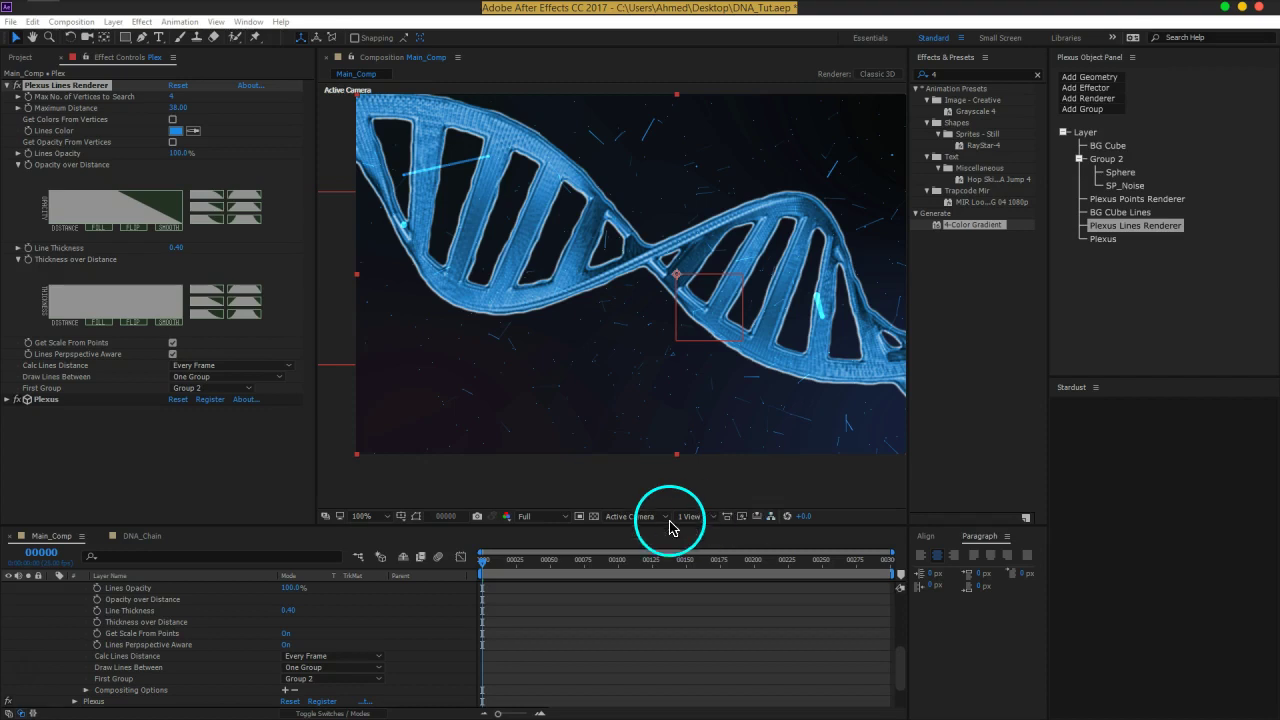
Bring the top layers into view and collapse the Plexus layer's effect properties
click(423, 610)
scroll(423, 610, up, 5)
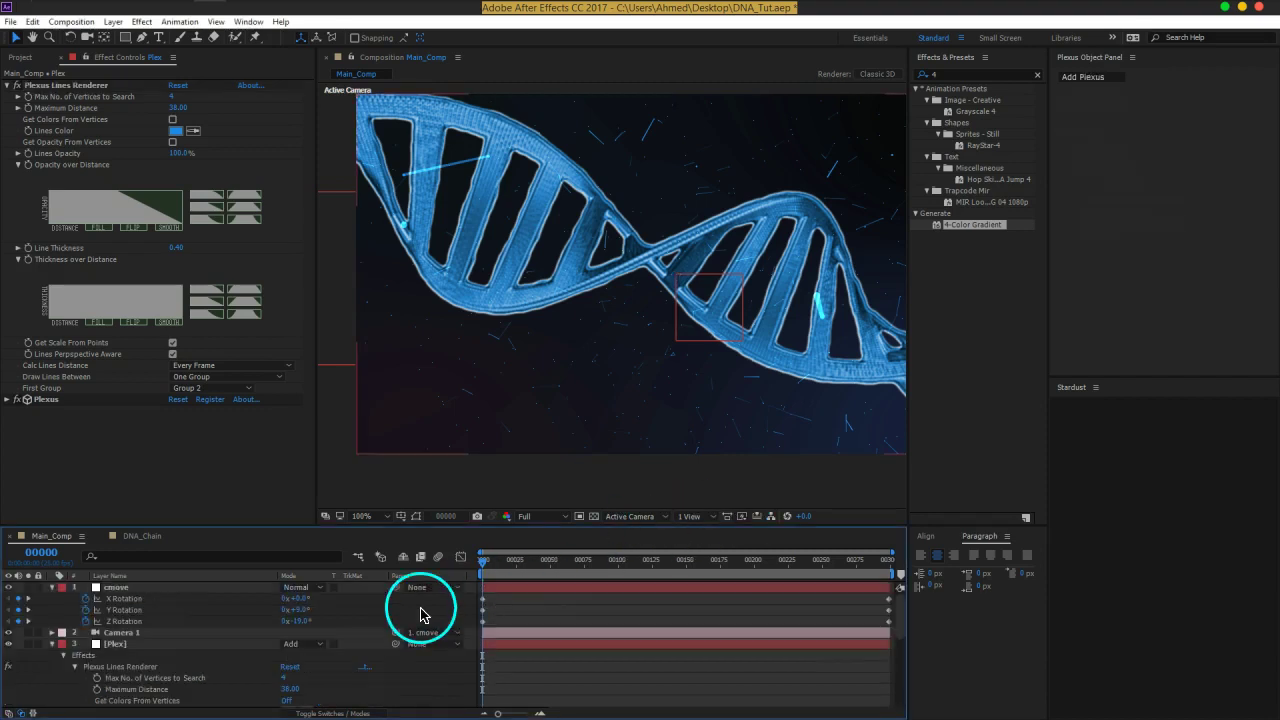
click(52, 643)
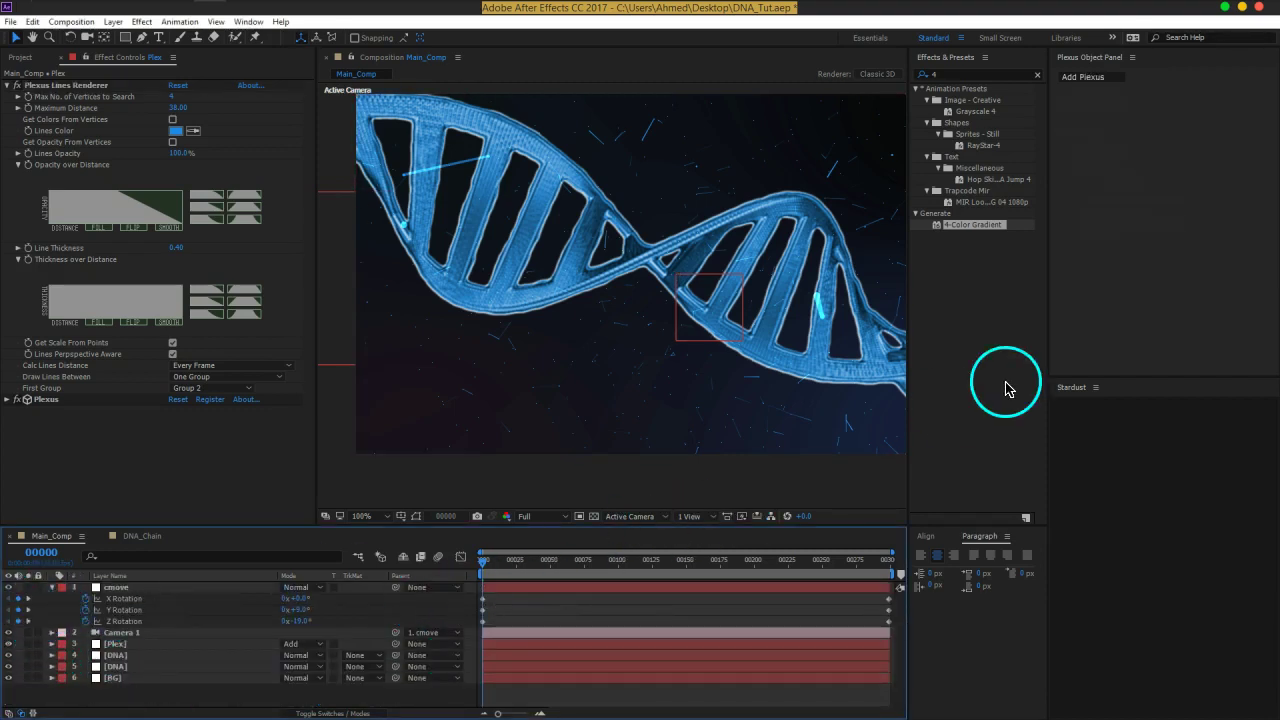
Show the Plexus BG Cube settings and move the playhead to frame 126
click(145, 650)
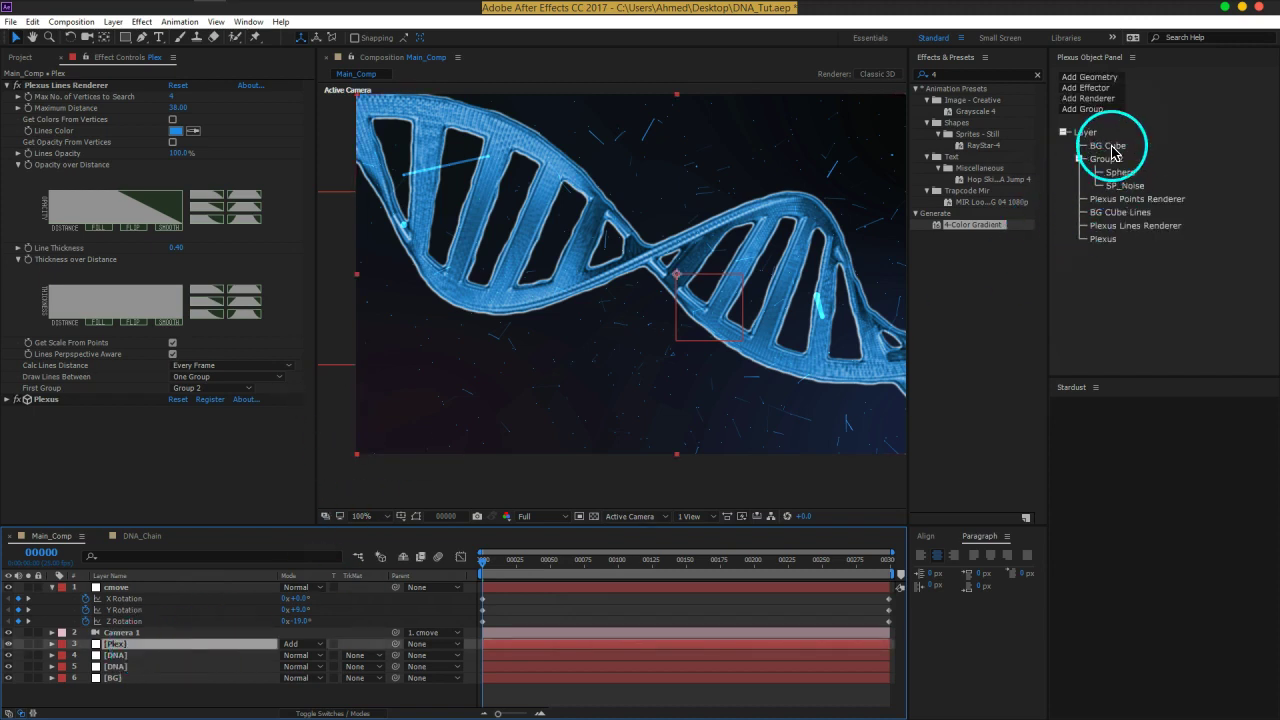
click(1110, 147)
click(20, 92)
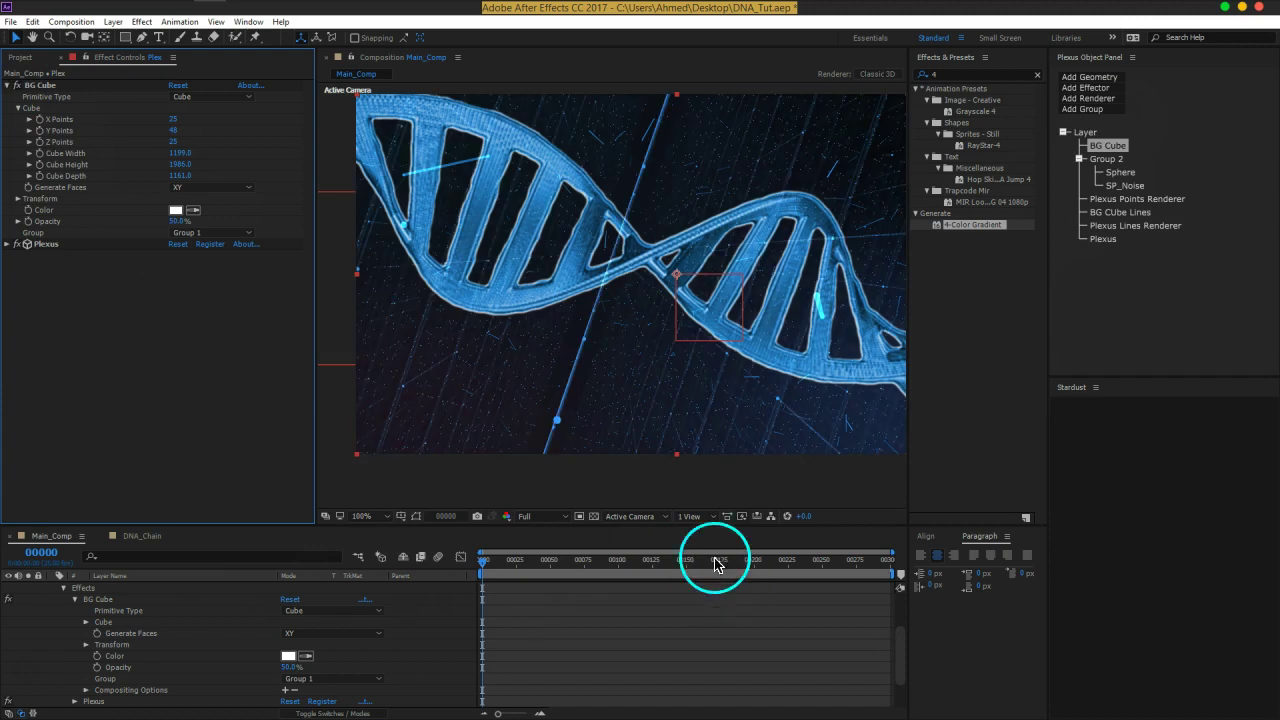
click(492, 567)
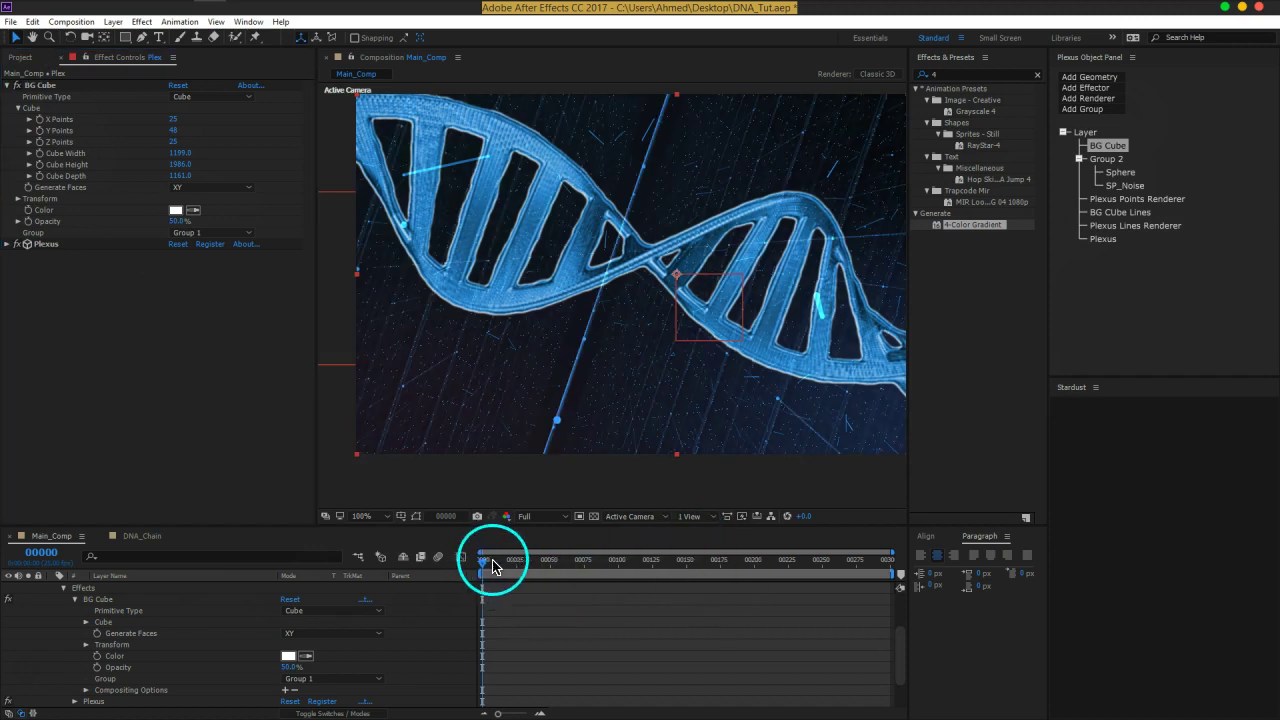
drag(492, 567, 655, 570)
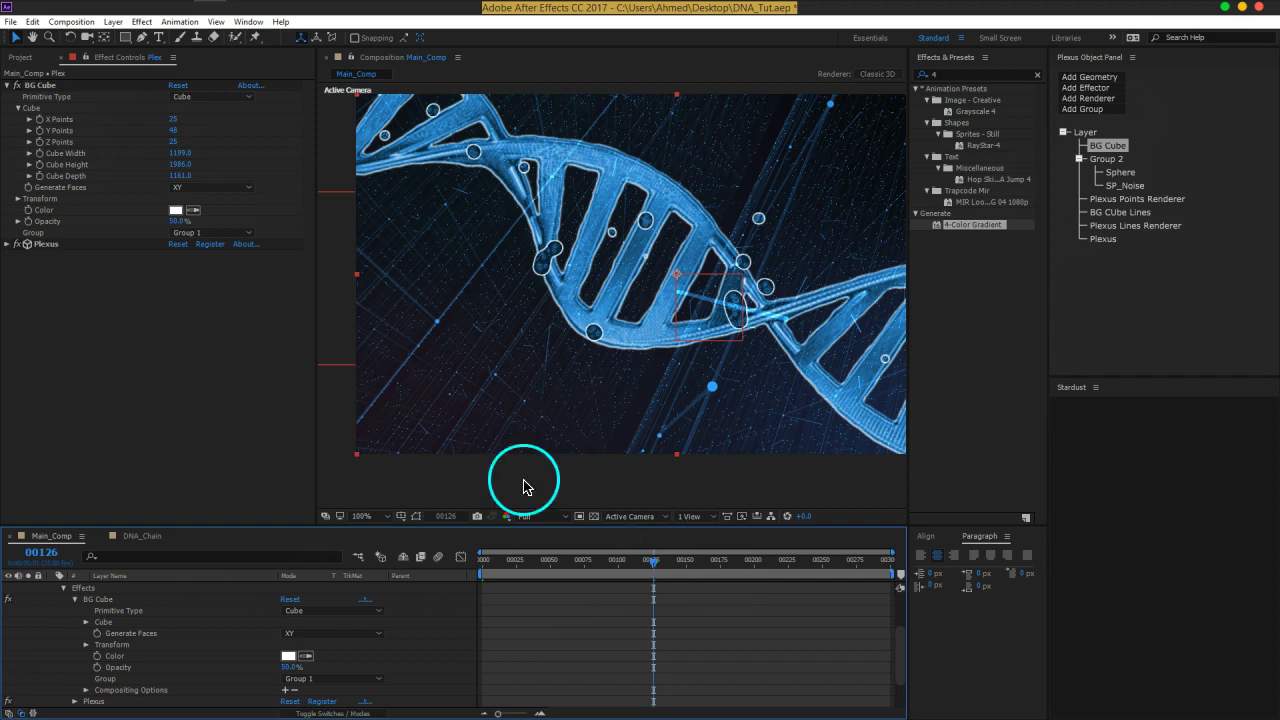
Raise the Plexus Lines Renderer's Maximum Distance from 38 to 53 and begin adding a renderer
click(1155, 226)
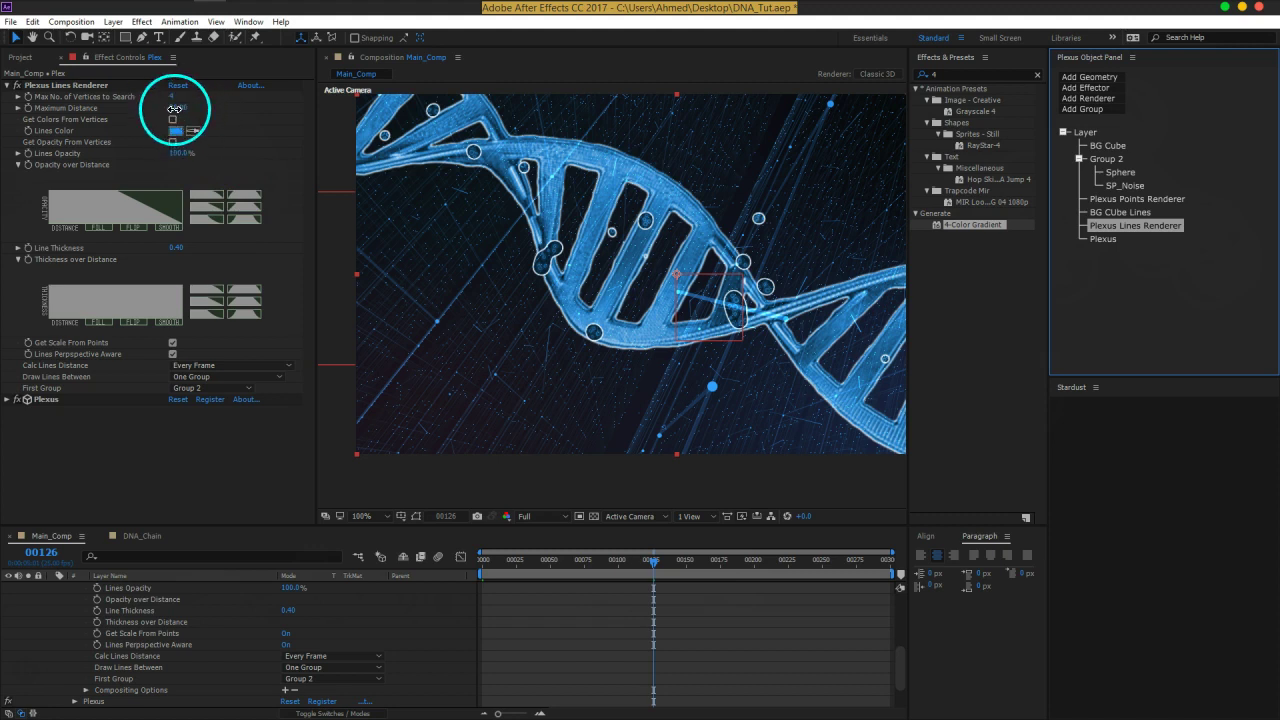
click(175, 108)
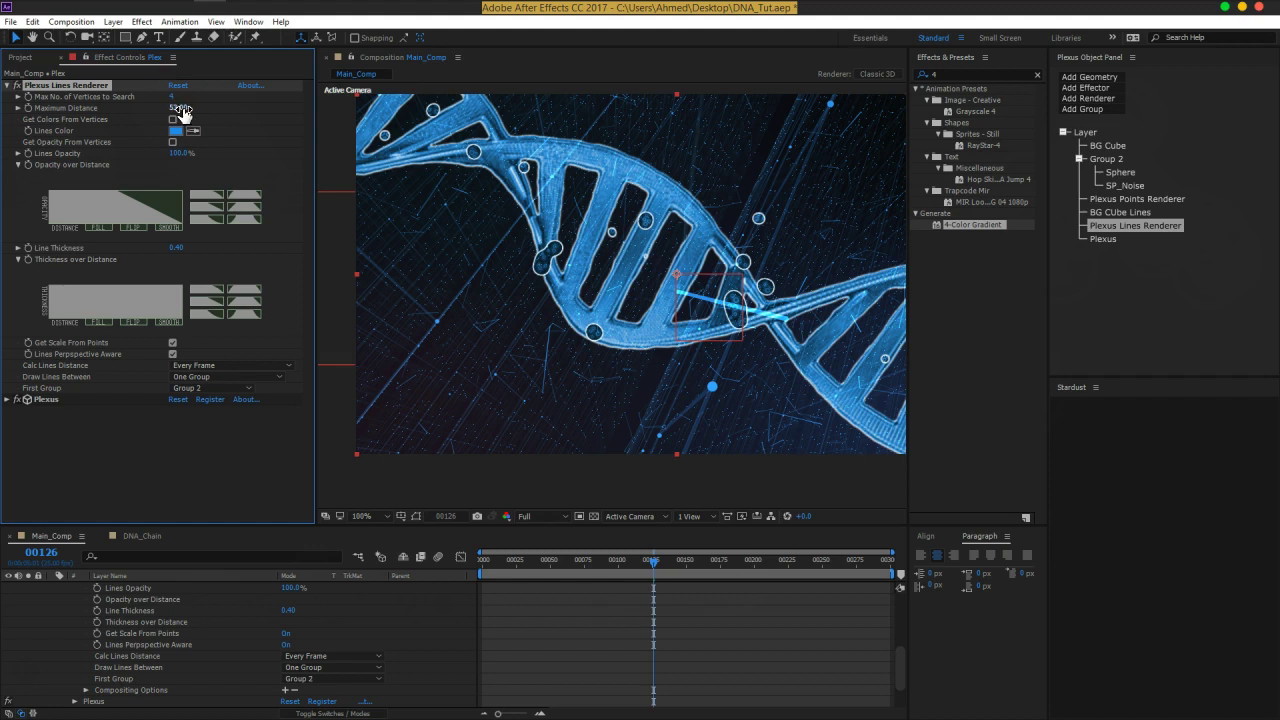
click(1094, 99)
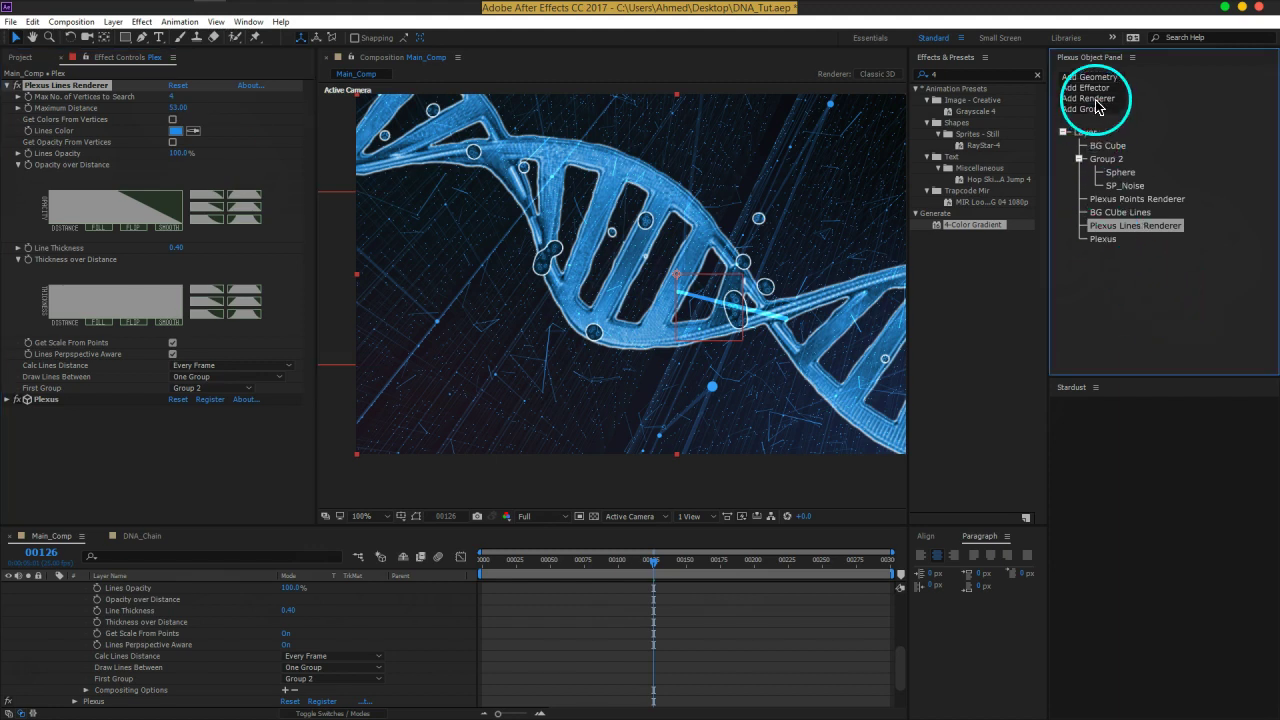
Add a Plexus Triangulation Renderer that draws triangles only between Group 2 vertices
click(1123, 160)
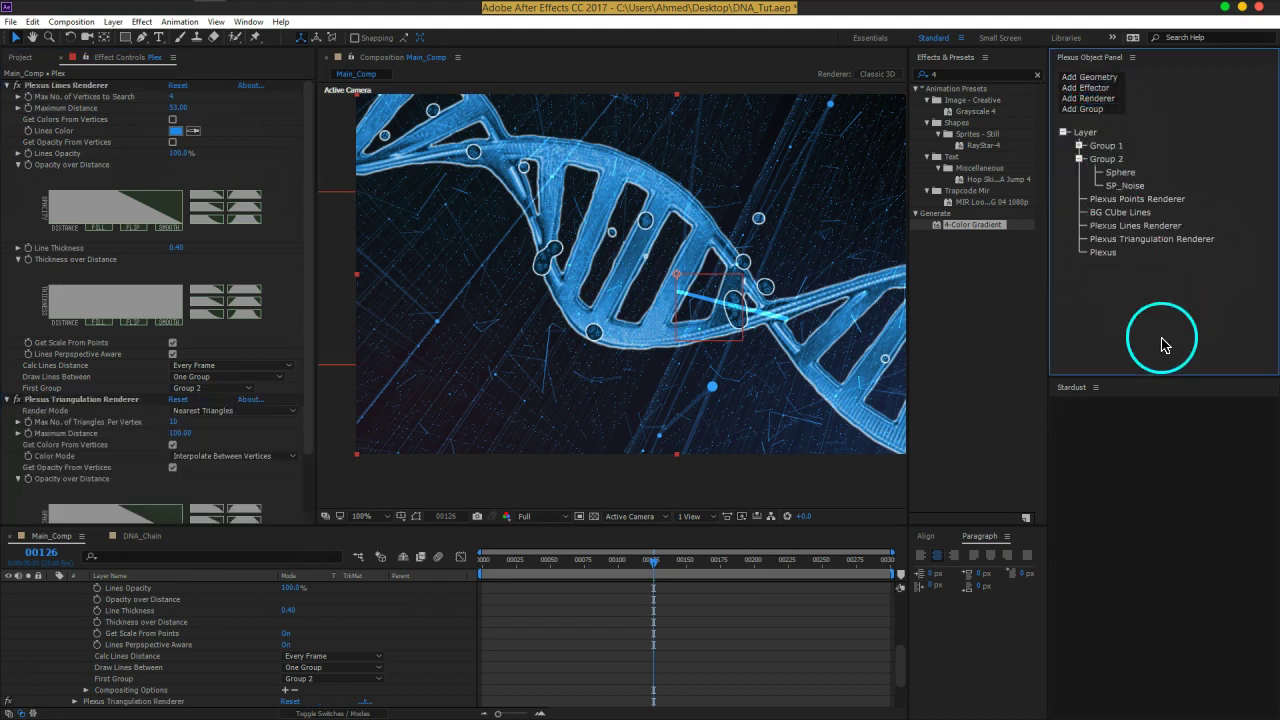
click(1150, 239)
click(230, 259)
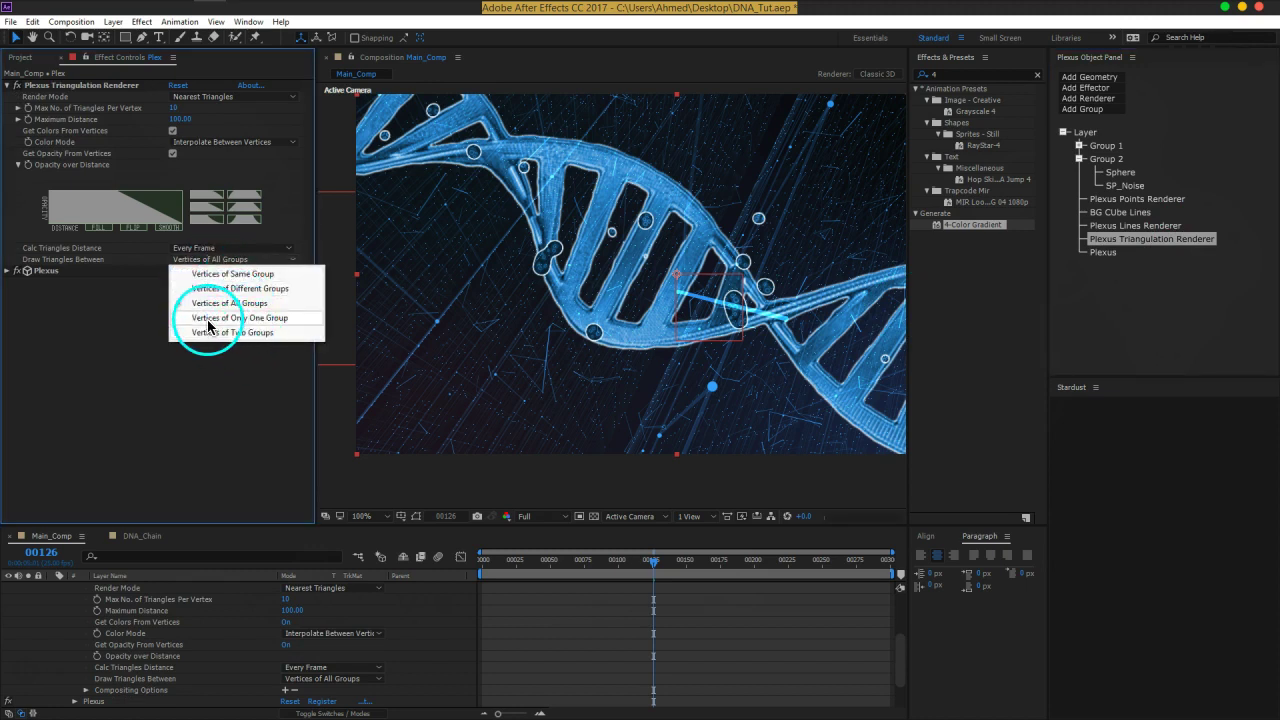
click(240, 318)
click(213, 275)
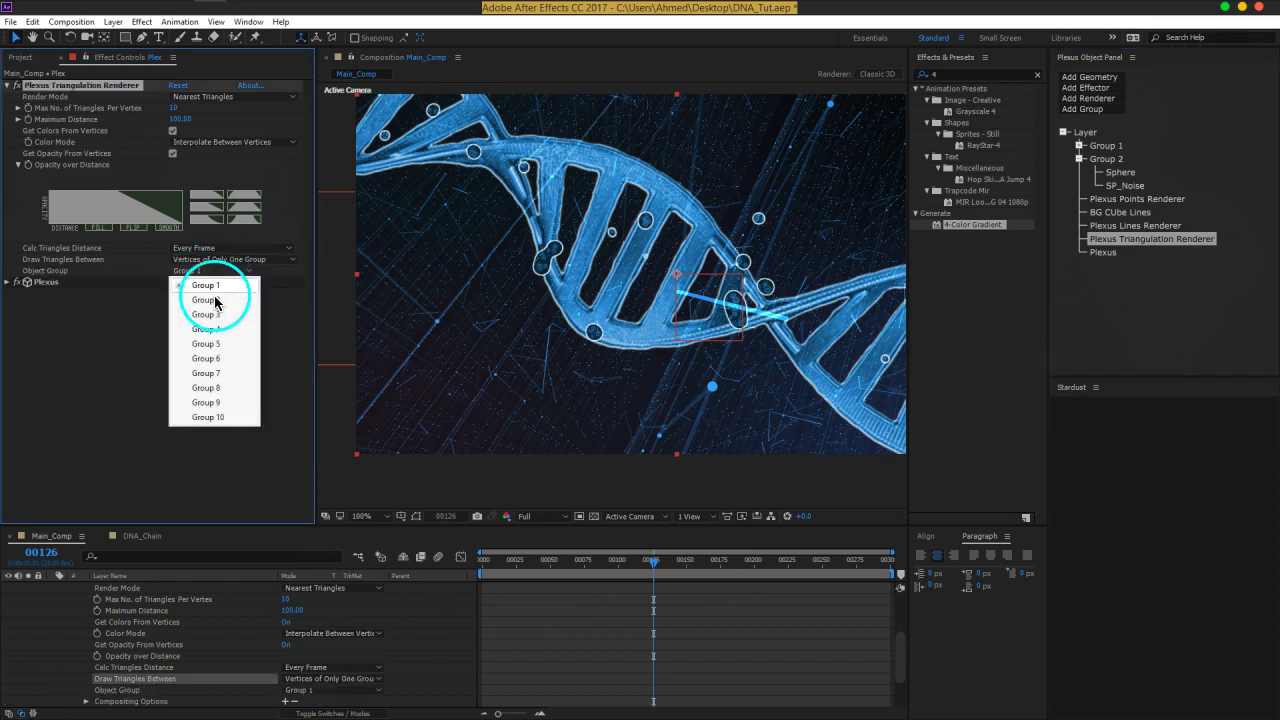
click(227, 292)
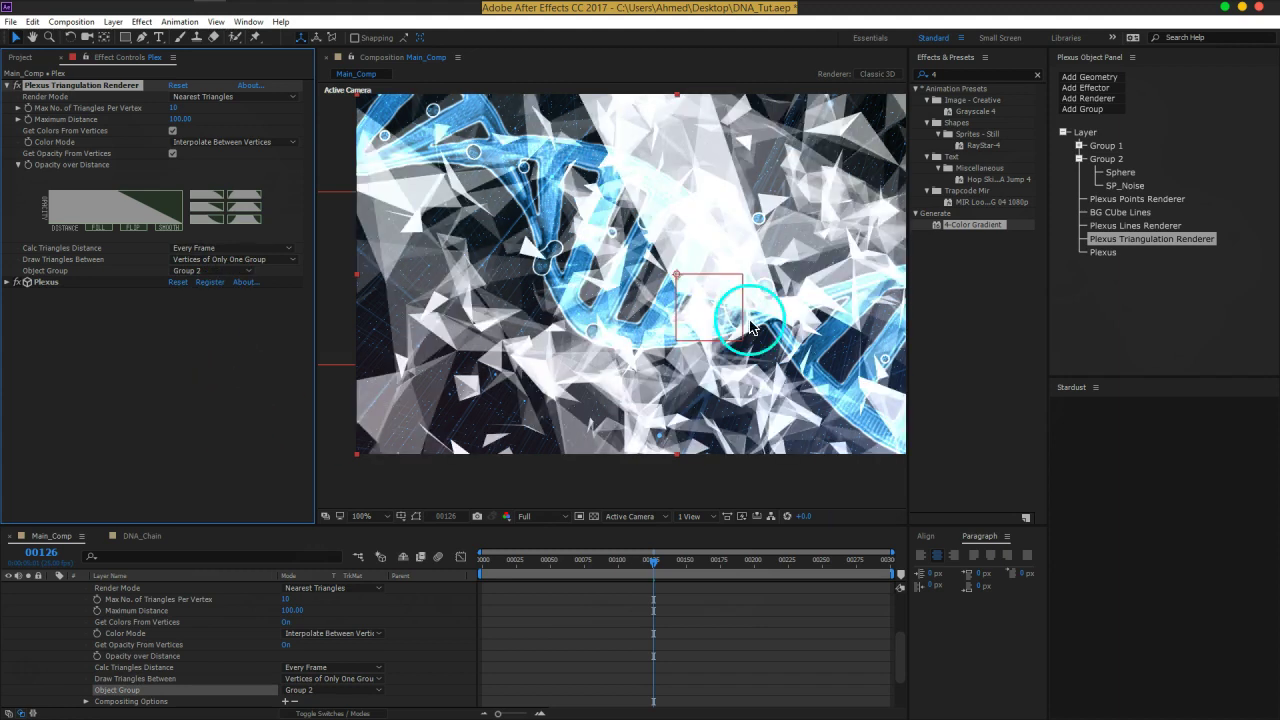
Set the triangulation to 3 max triangles per vertex and Maximum Distance 50
click(176, 108)
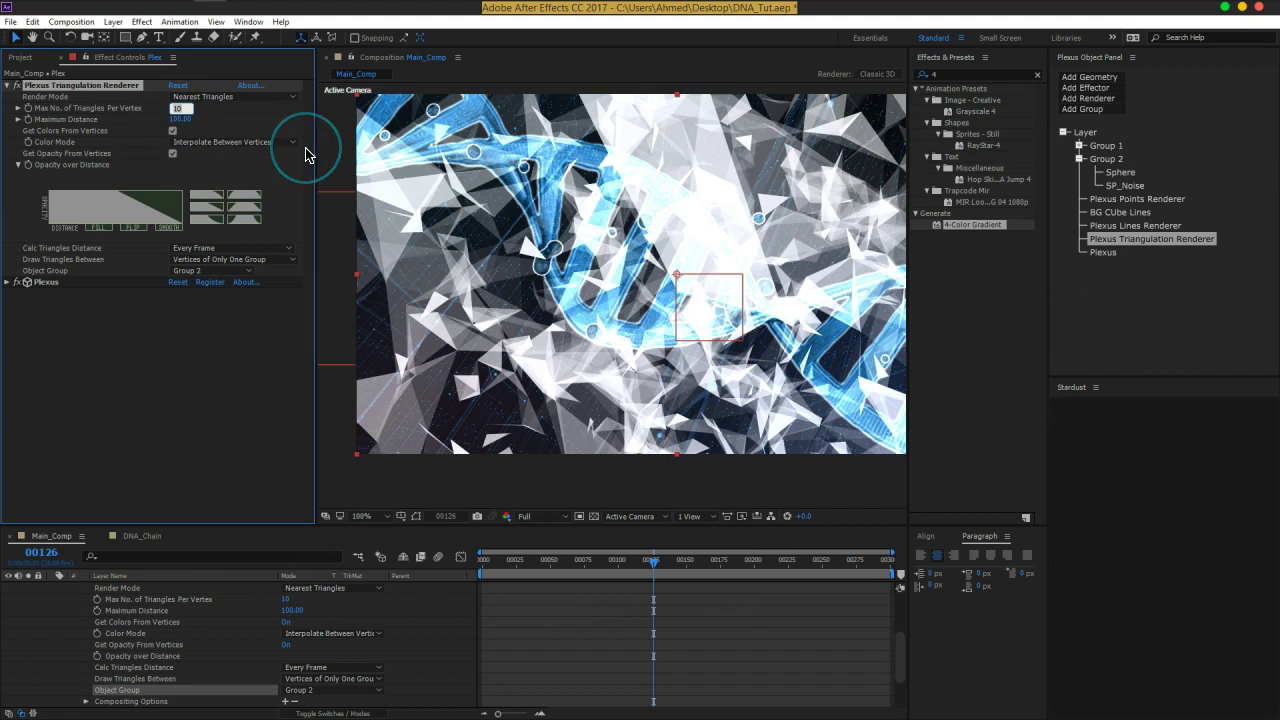
text(3)
key(Return)
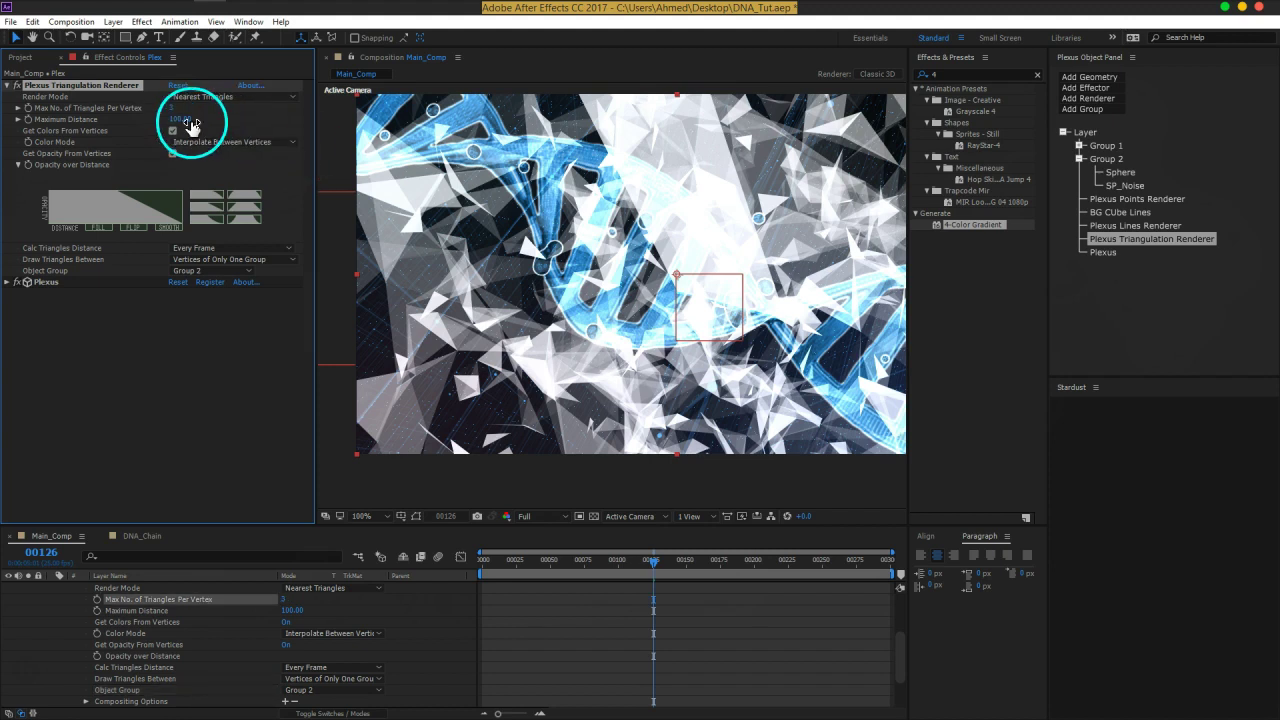
drag(178, 119, 129, 129)
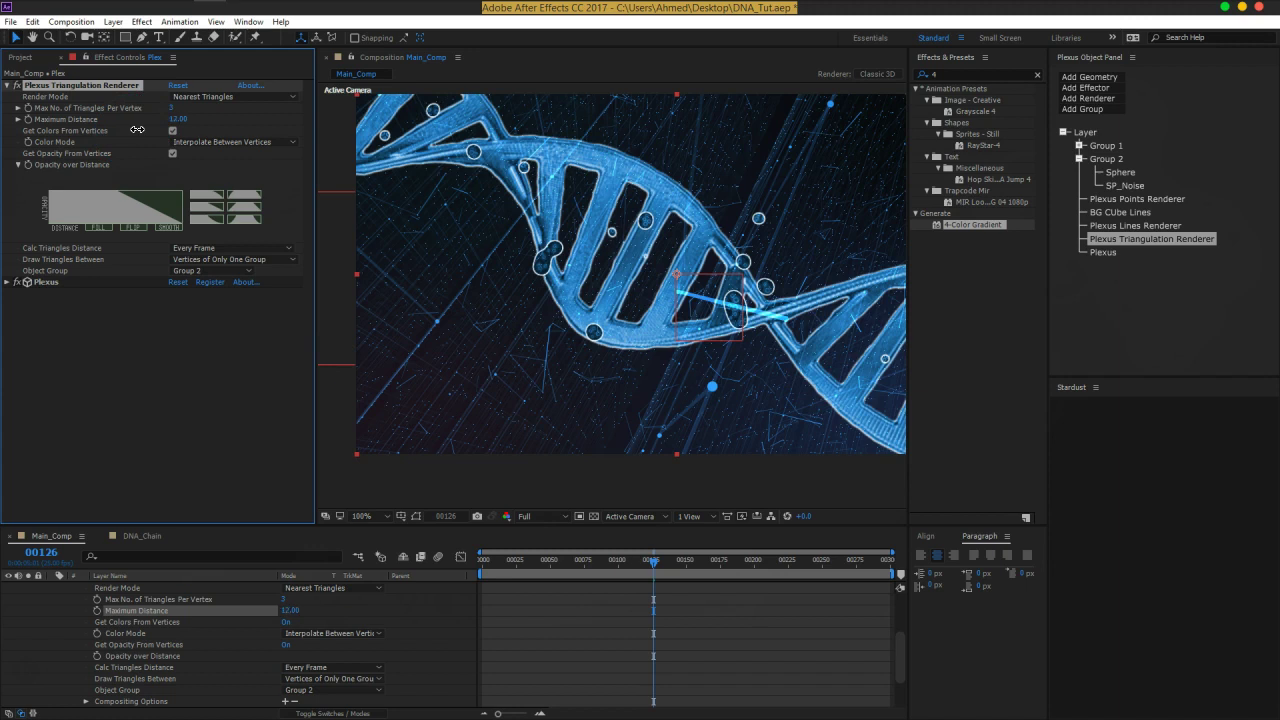
drag(150, 130, 190, 128)
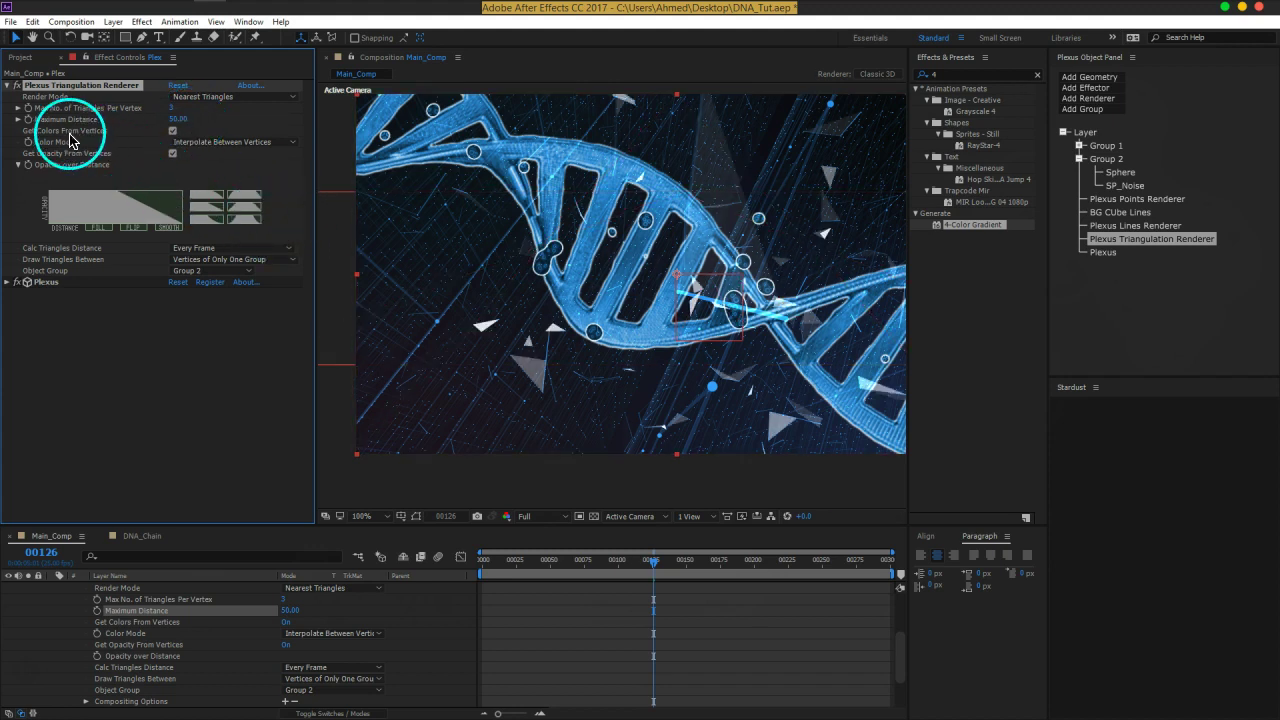
Turn off Get Colors from vertices and make the triangles blue
click(172, 130)
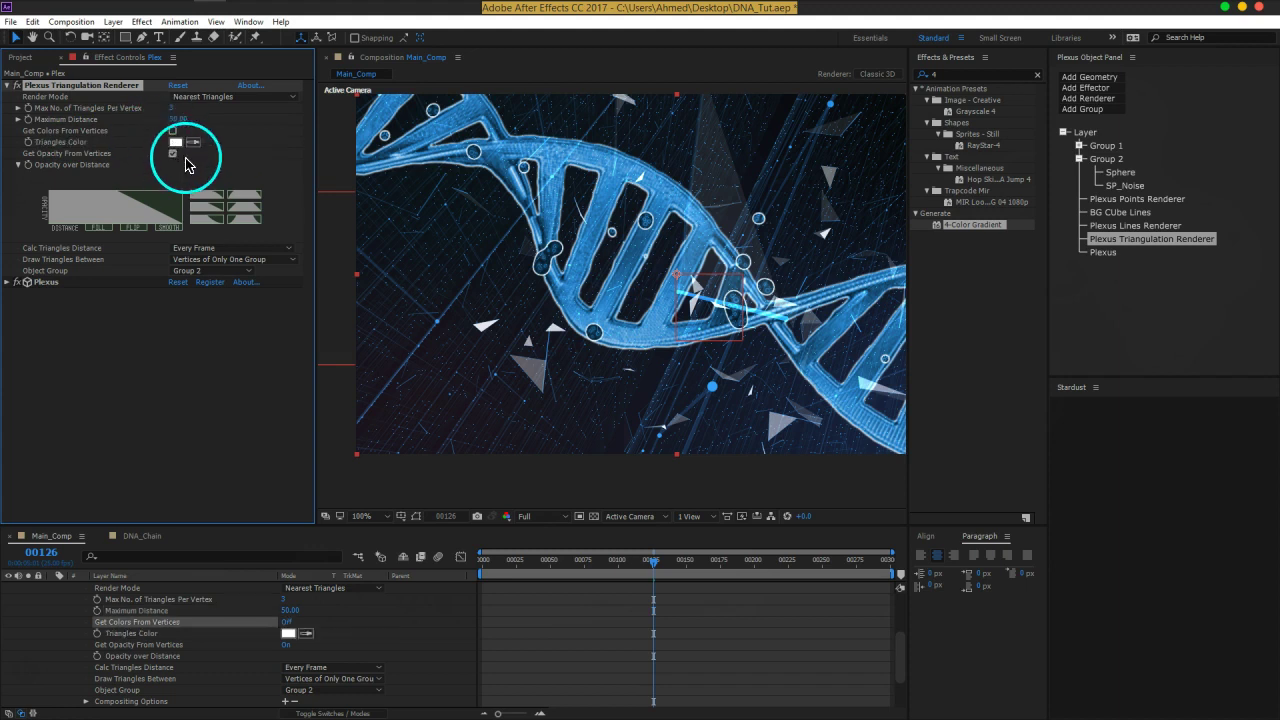
click(177, 142)
drag(200, 128, 203, 103)
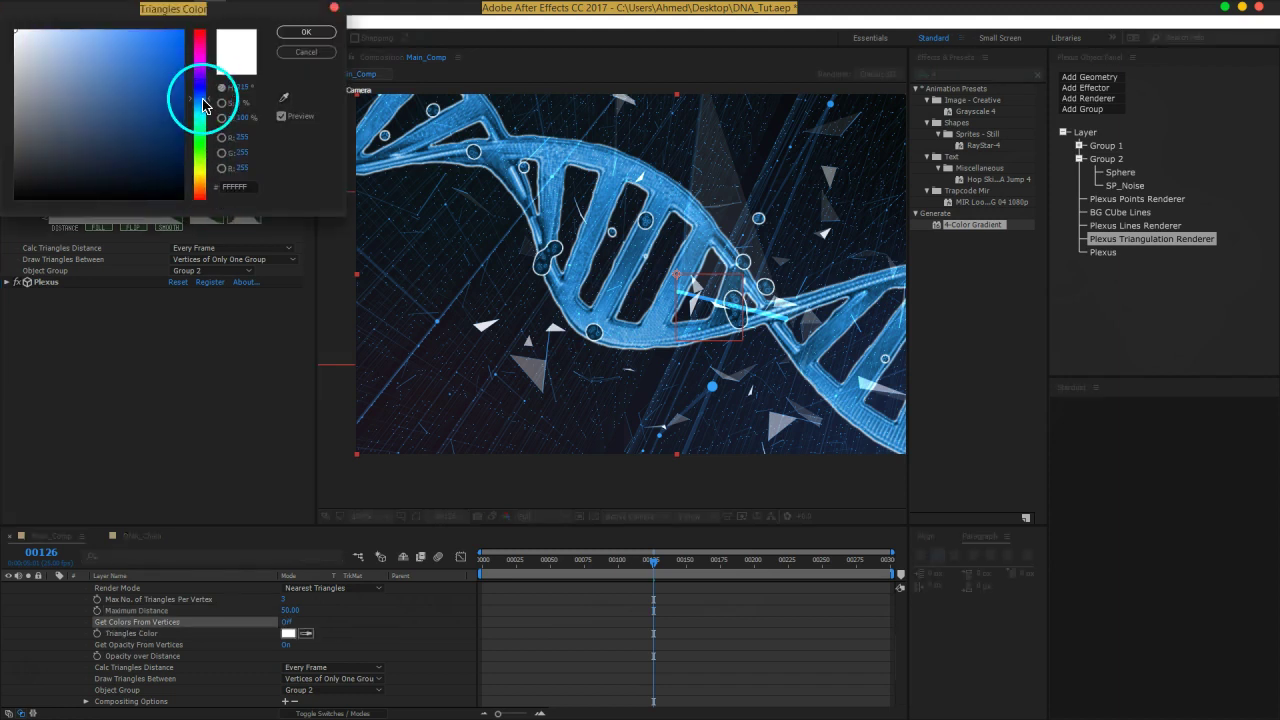
click(163, 49)
click(290, 32)
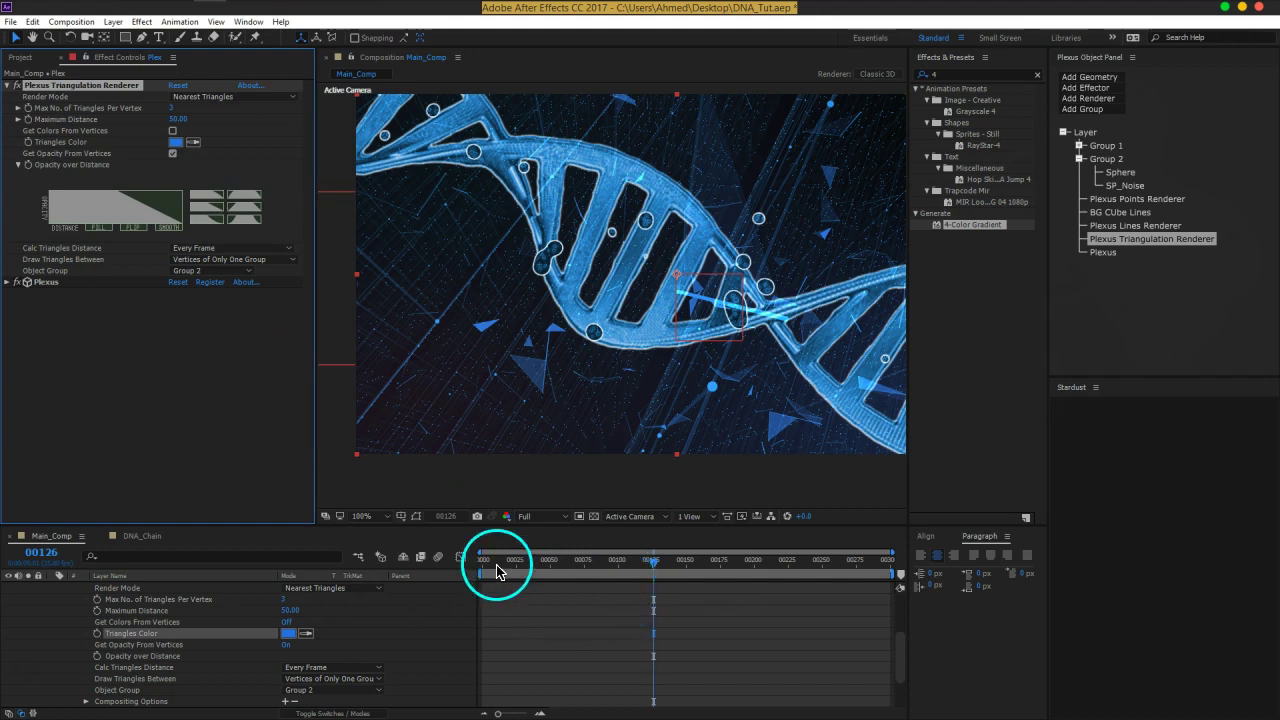
Preview the animation from the start, then stop and park at frame 244
drag(502, 562, 437, 582)
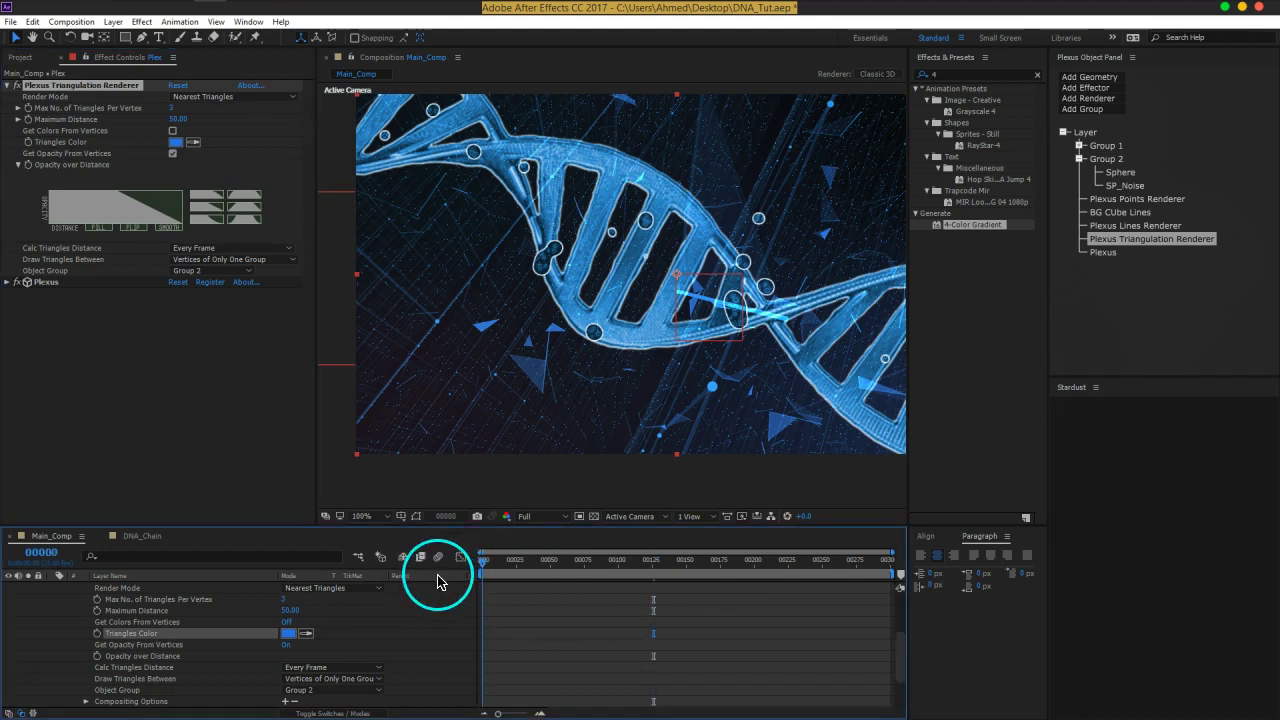
key(space)
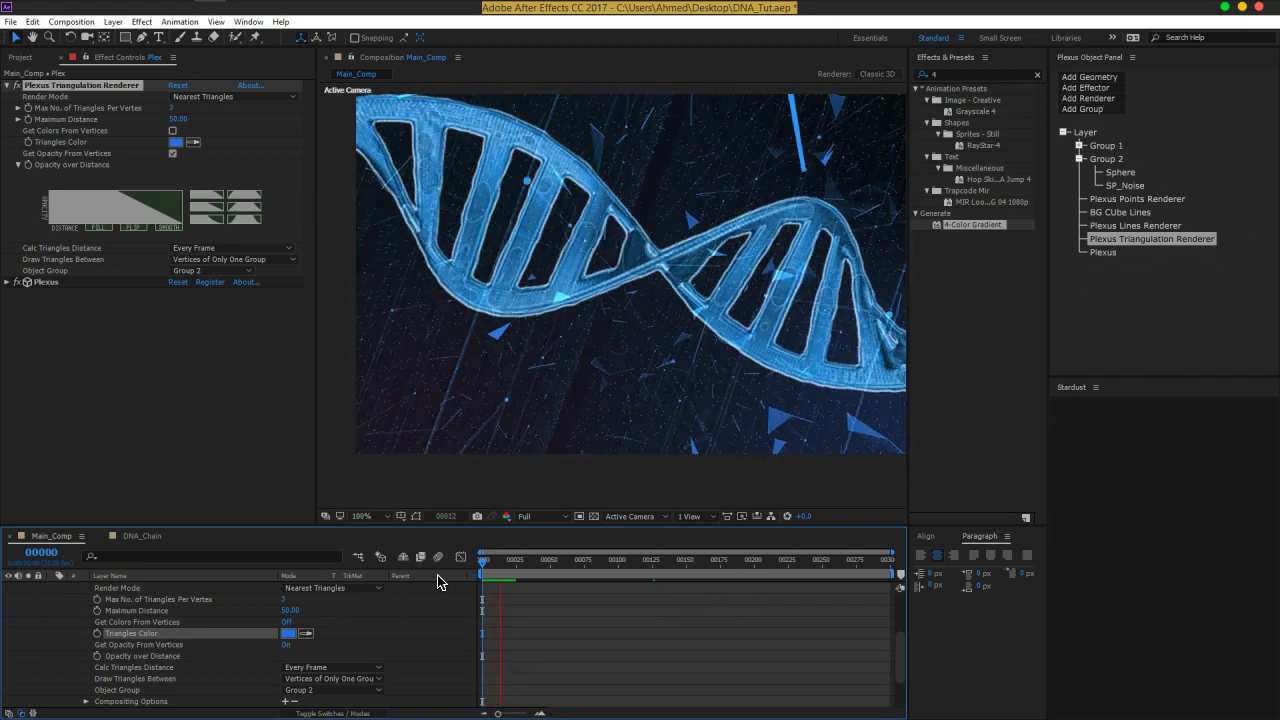
key(space)
click(832, 564)
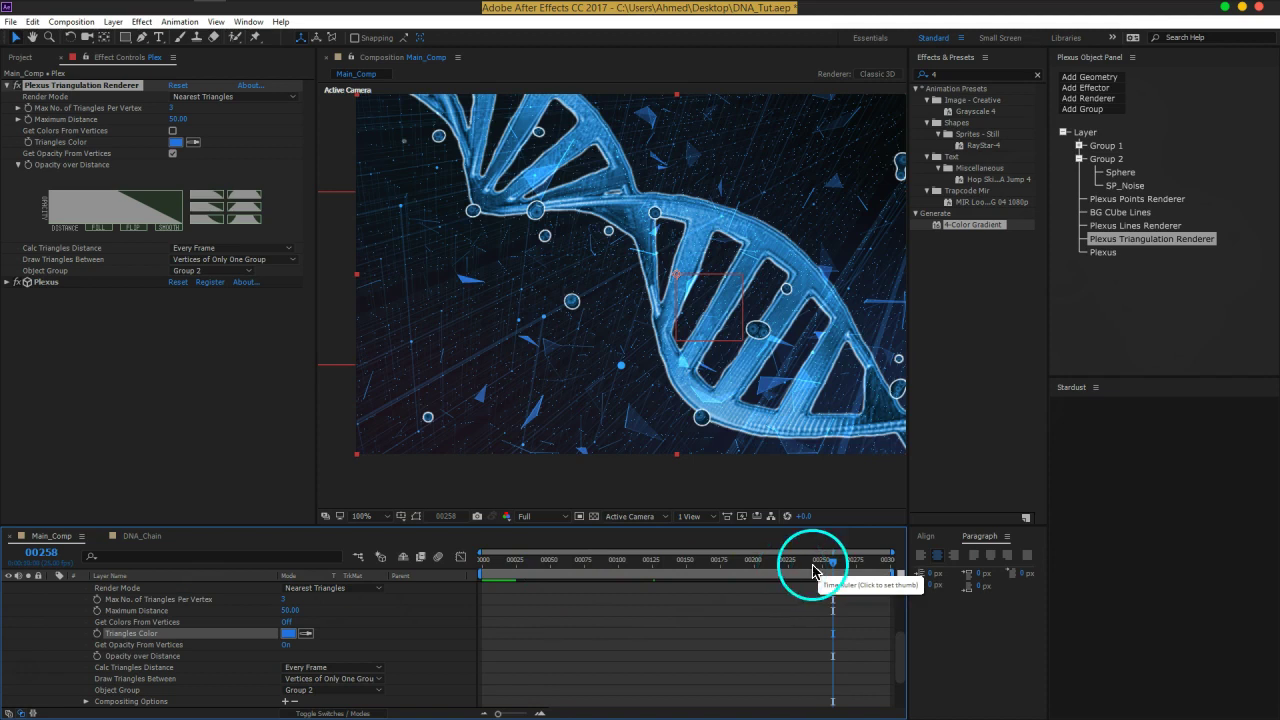
click(813, 572)
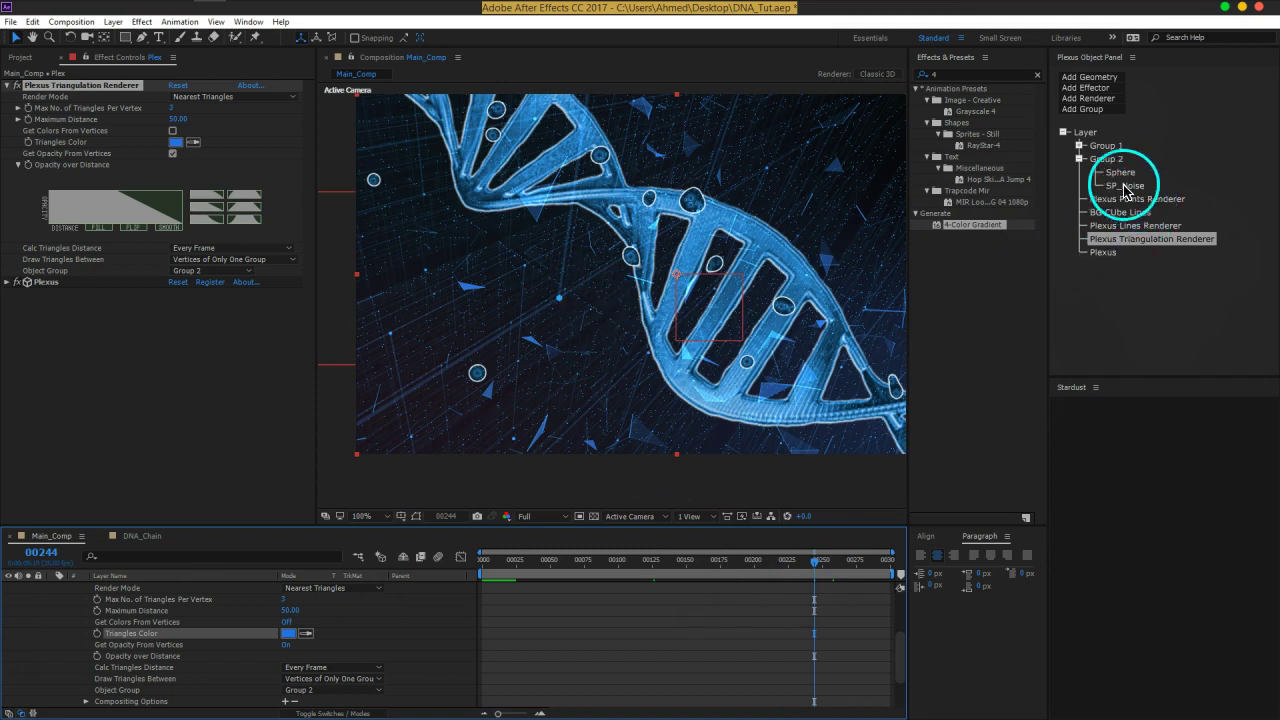
Add a Plexus Noise Effector that affects only Group 1
click(1092, 88)
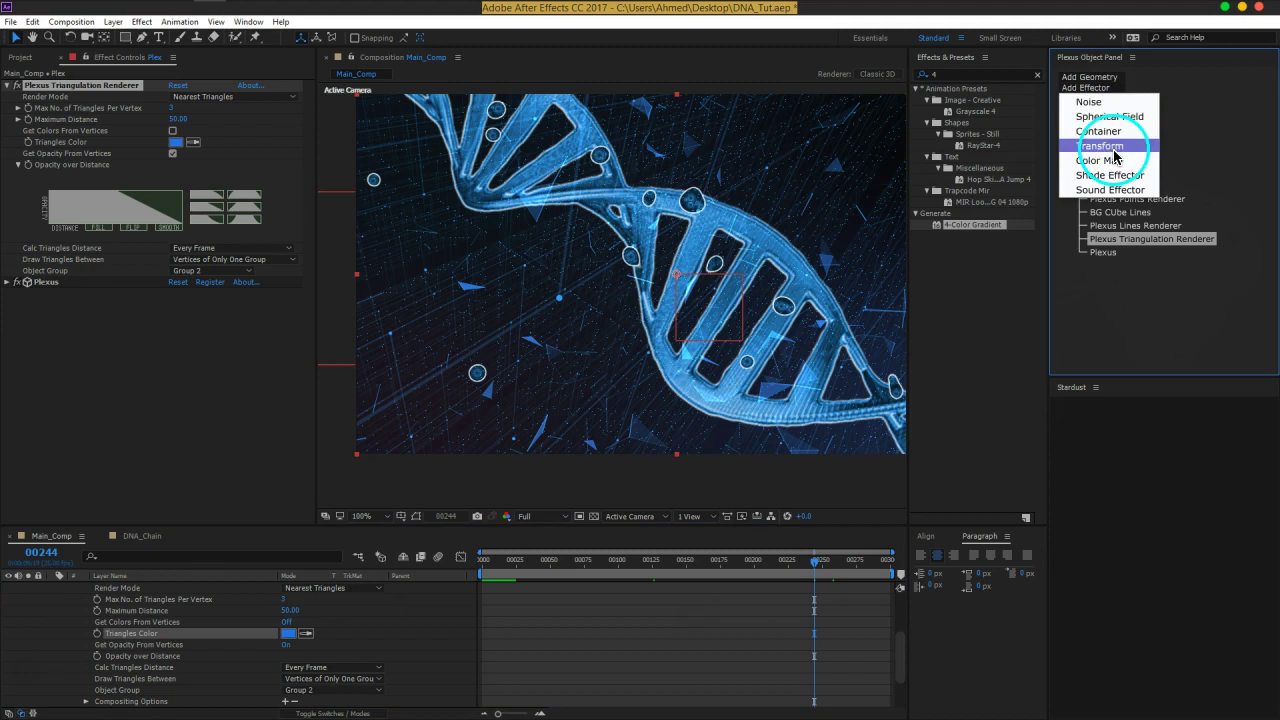
click(1098, 102)
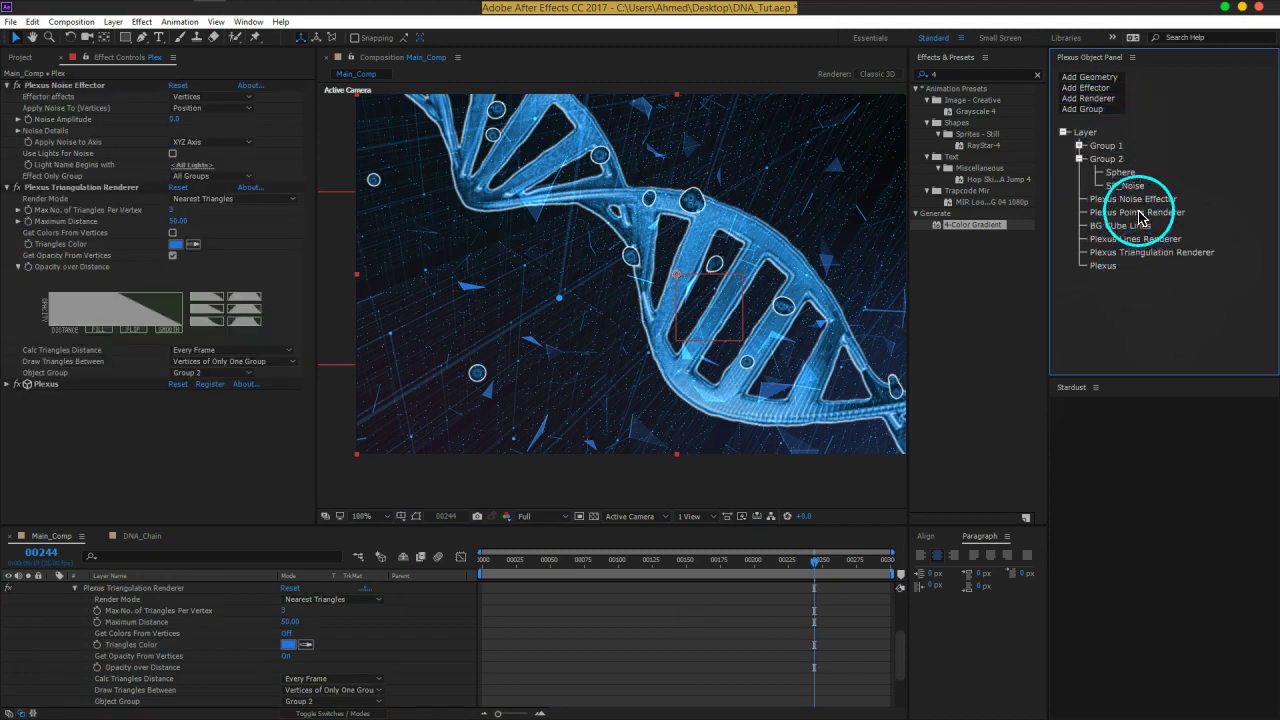
click(1130, 199)
click(194, 175)
click(206, 198)
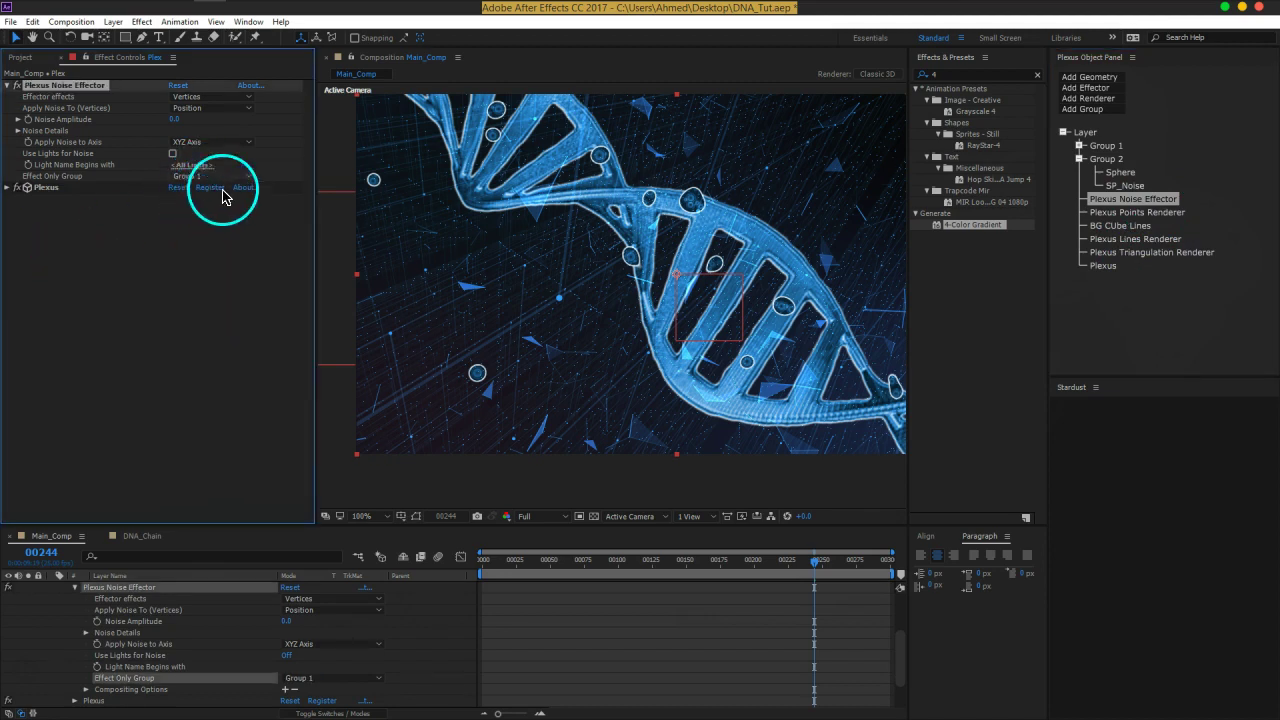
Set the Noise Amplitude to 20 and move back to frame 83
drag(177, 122, 183, 130)
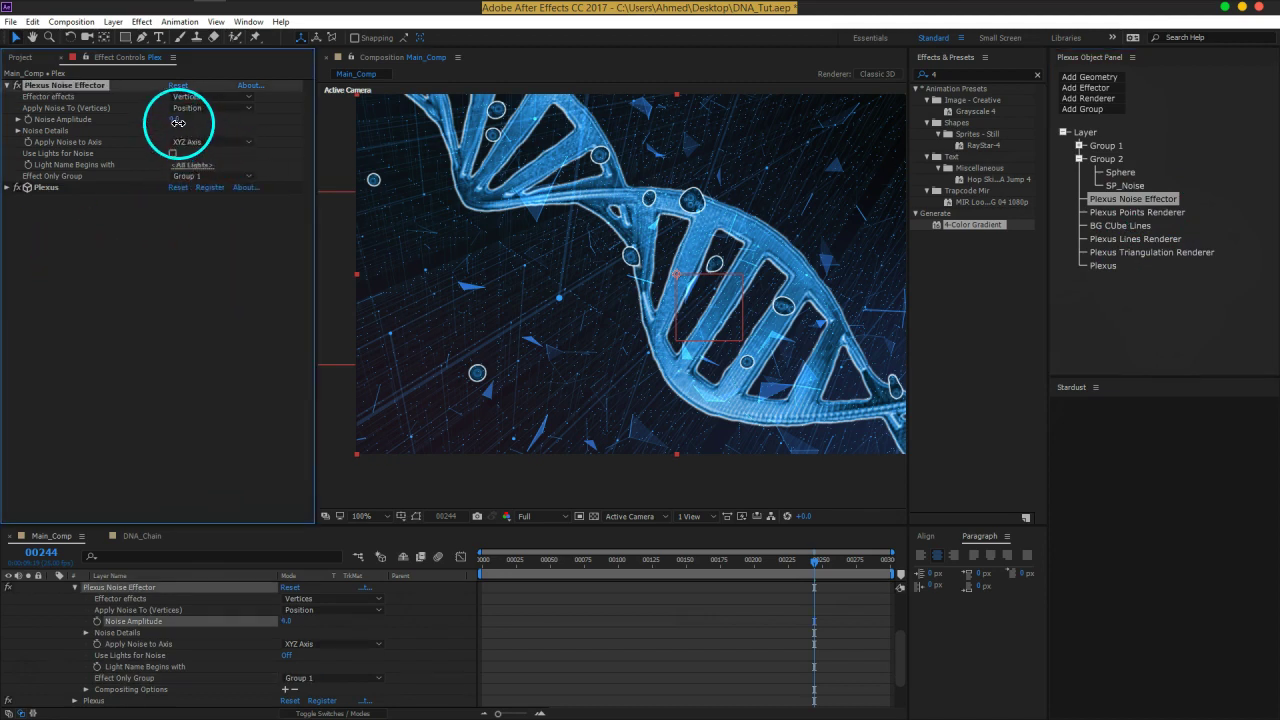
click(178, 120)
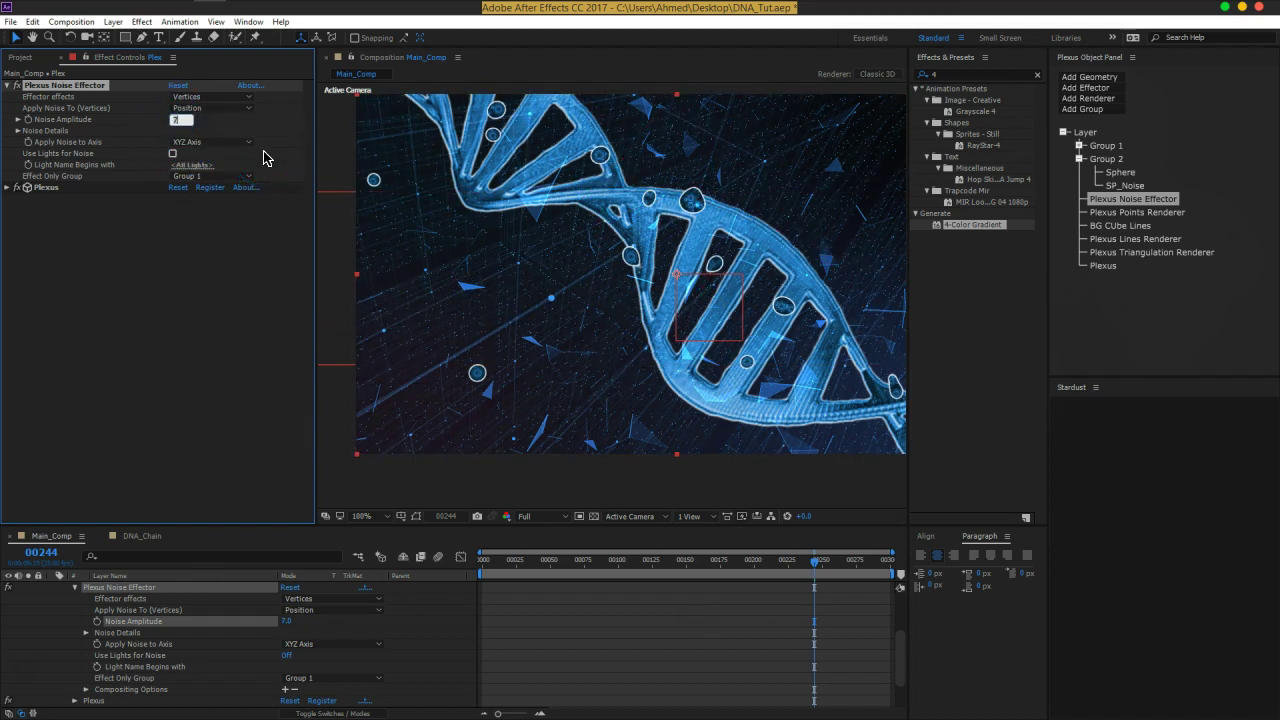
drag(619, 563, 597, 568)
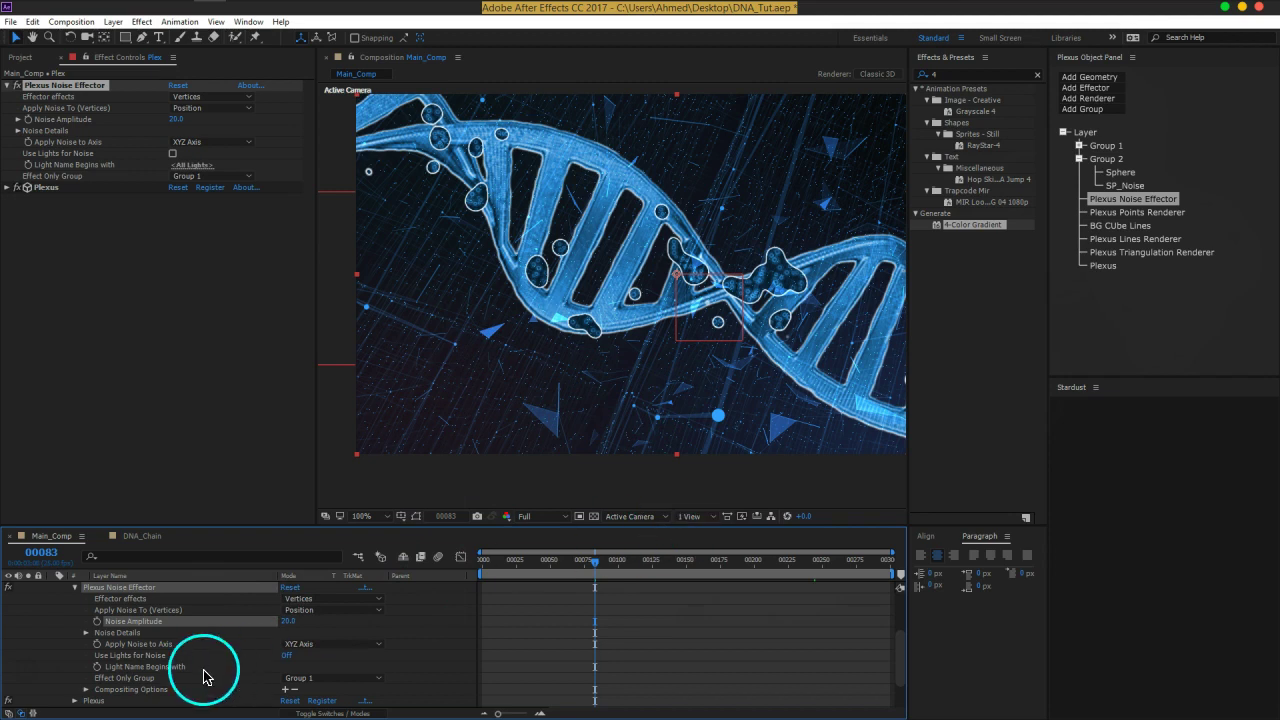
Collapse the Plex and cmove layers' properties in the Timeline
scroll(60, 670, up, 2)
click(52, 610)
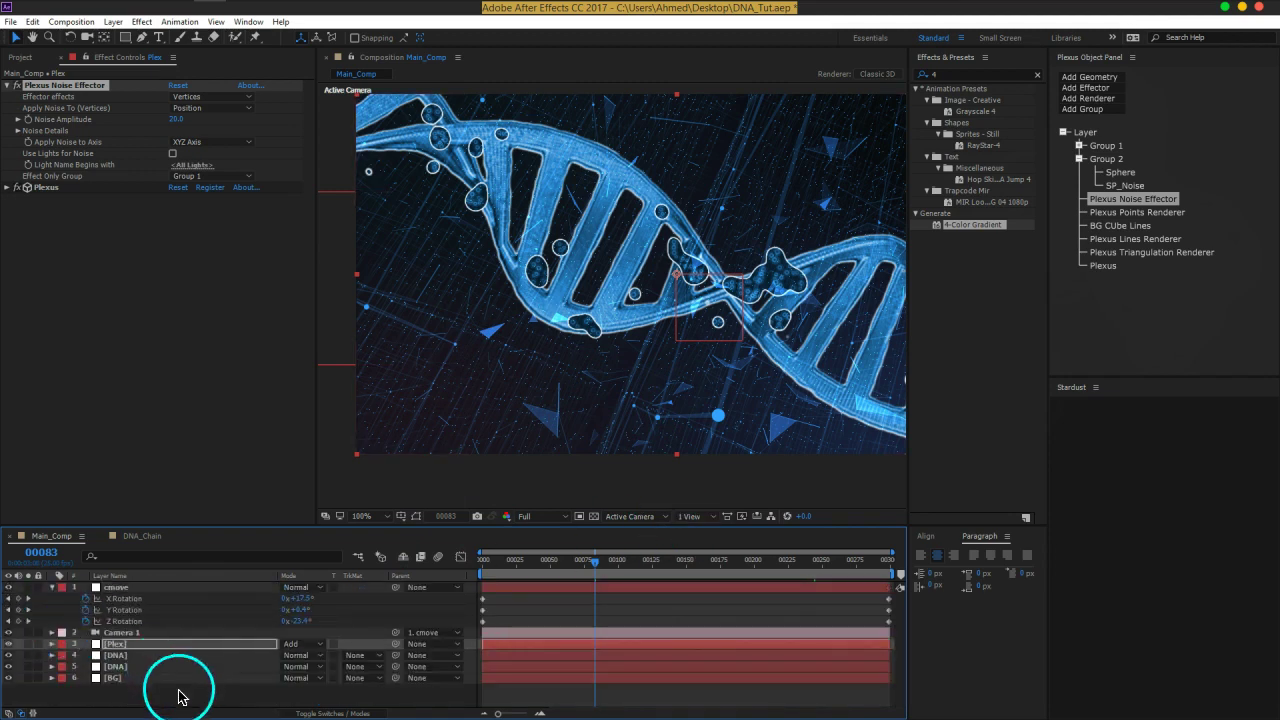
click(172, 688)
click(52, 588)
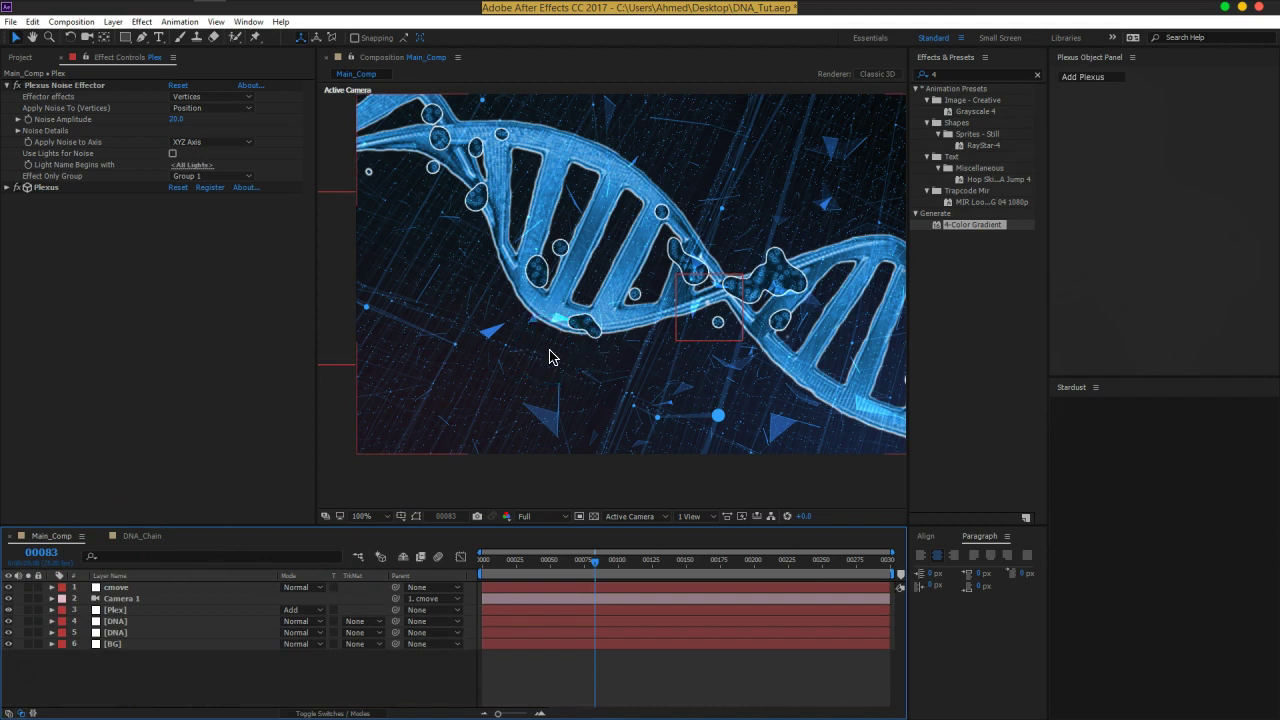
Save DNA_Tut.aep and add a new adjustment layer to Main_Comp with Ctrl+Alt+Y
click(588, 549)
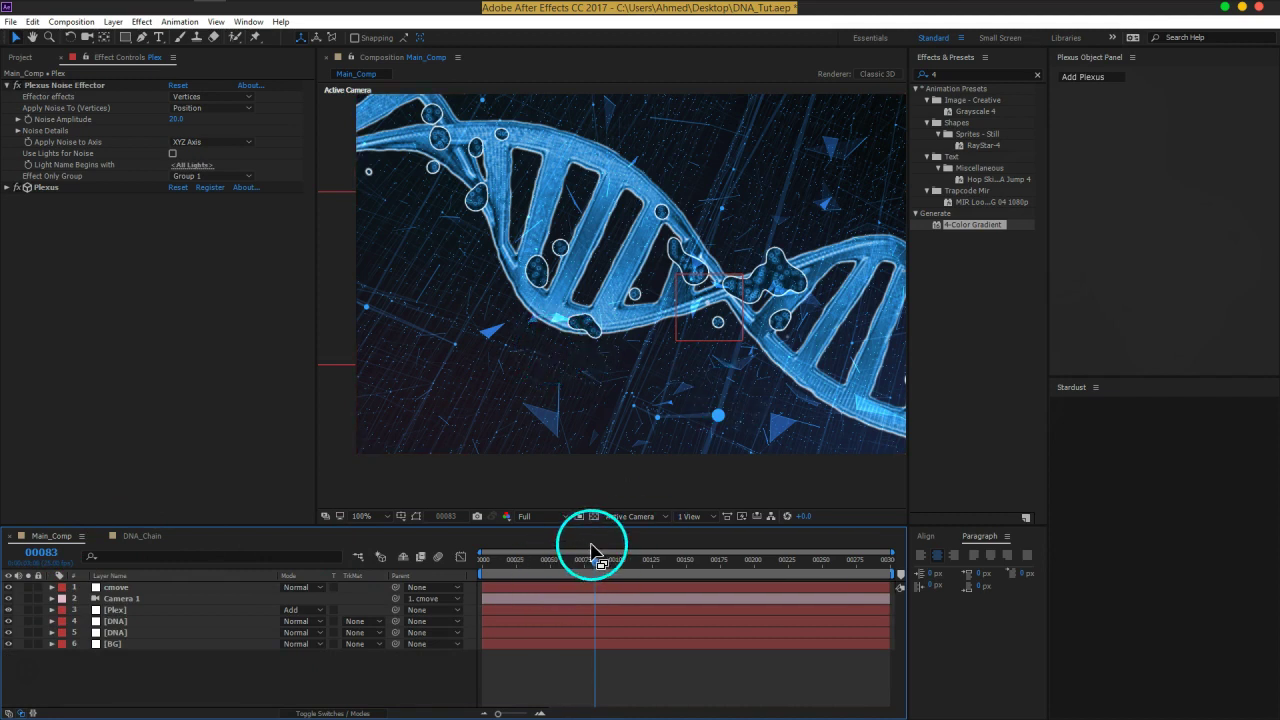
click(243, 651)
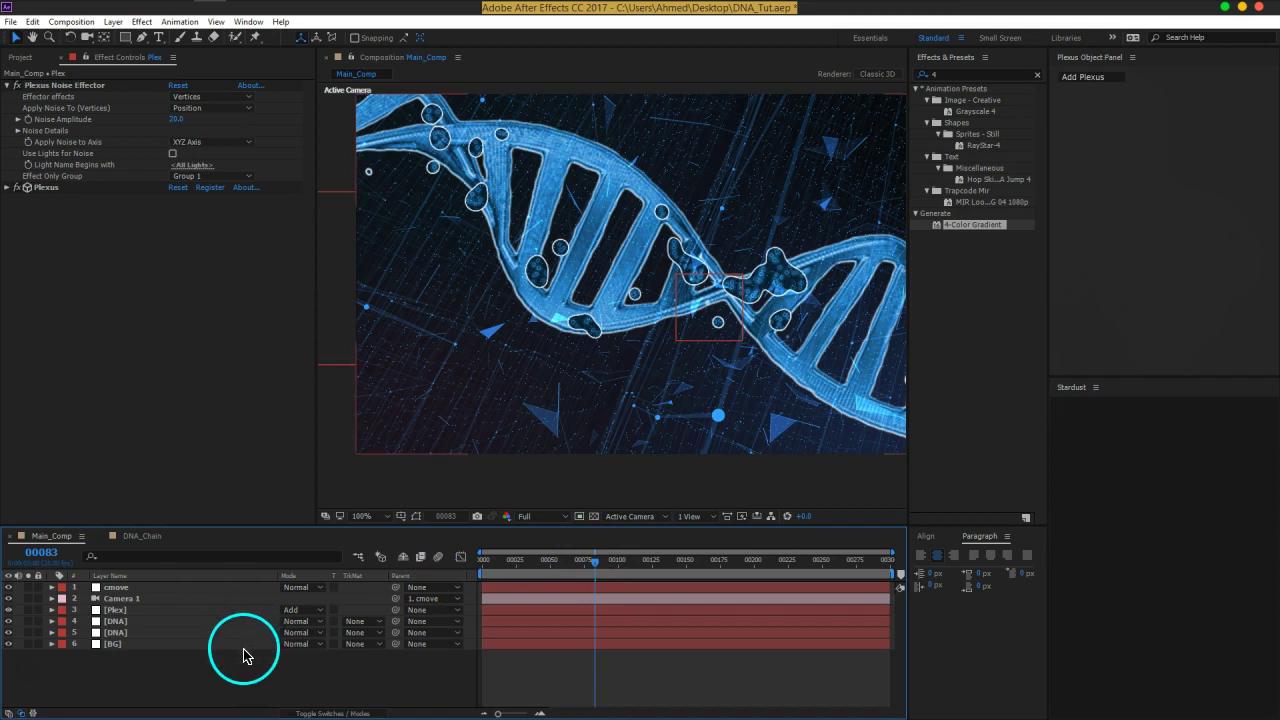
key(ctrl+s)
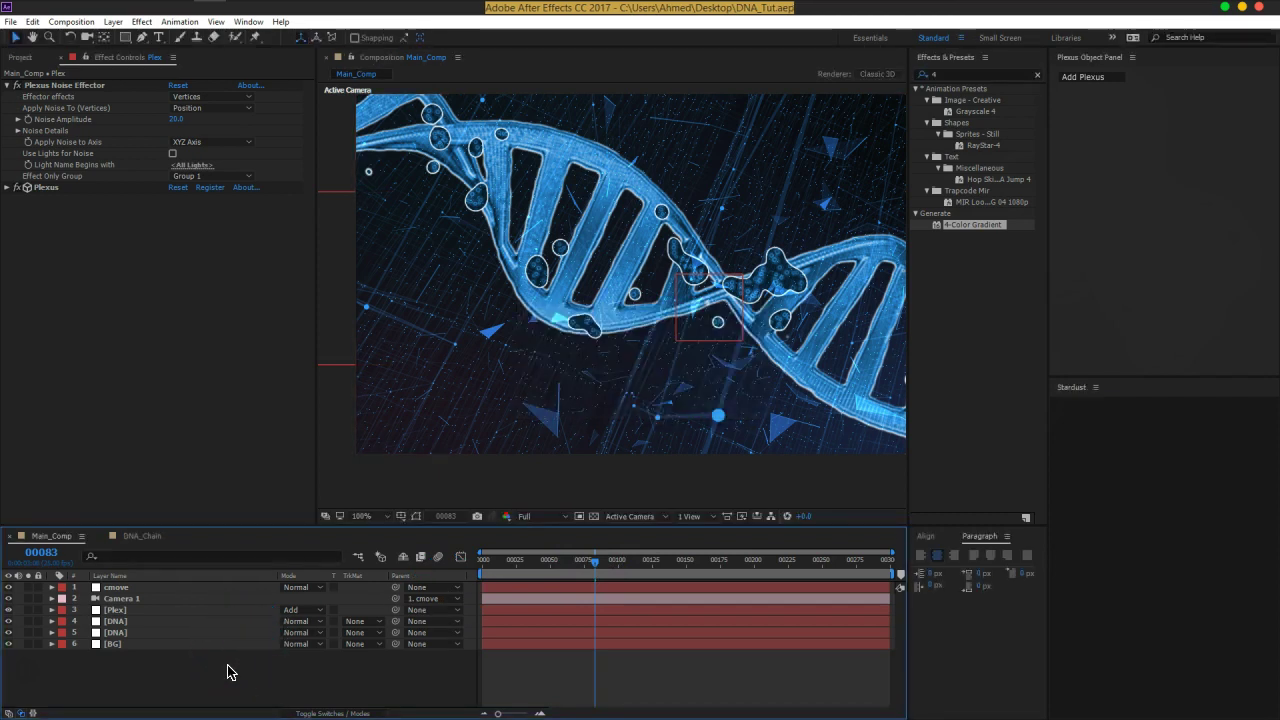
key(ctrl+alt+y)
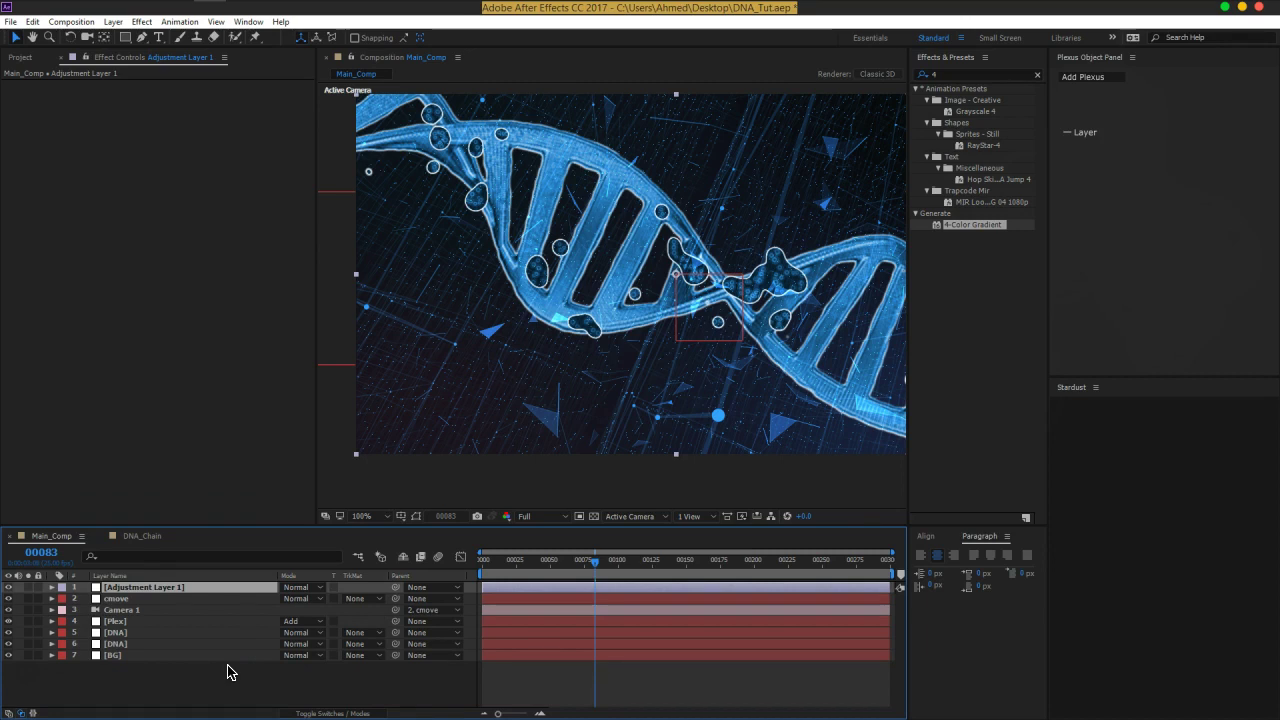
Apply the Glow effect to Adjustment Layer 1 via the FX Console
key(ctrl+space)
text(glo)
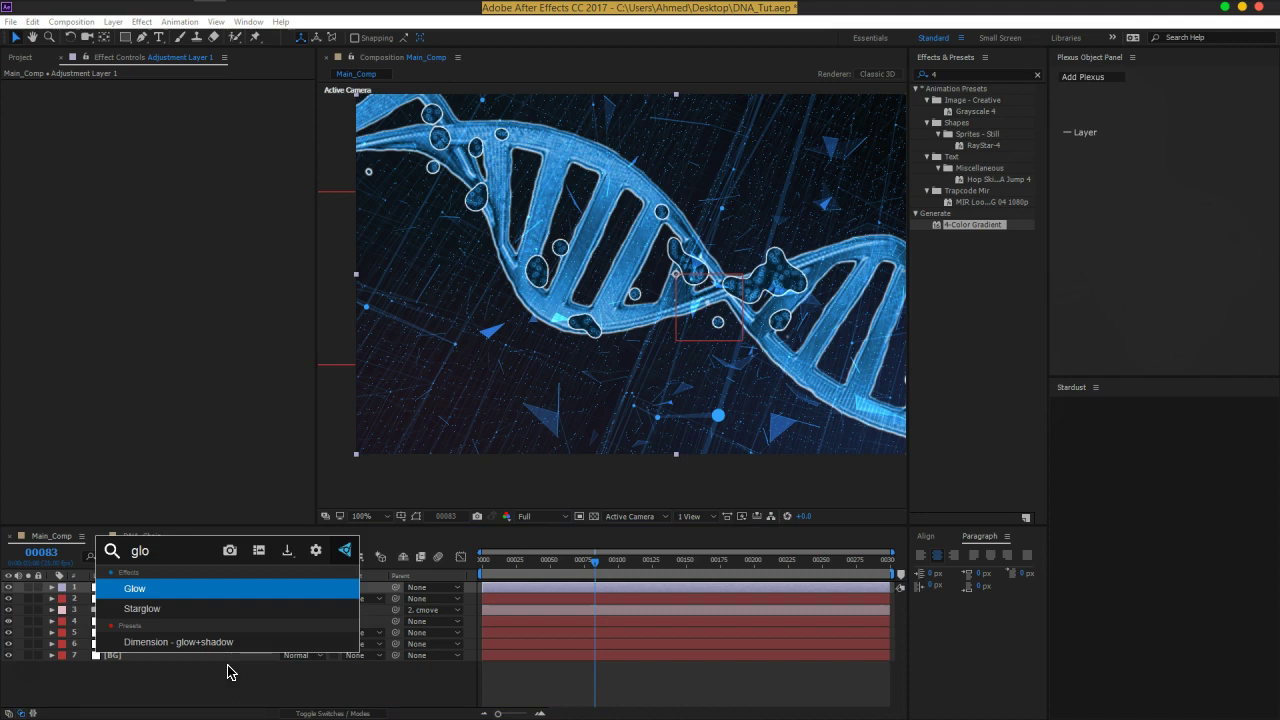
click(186, 590)
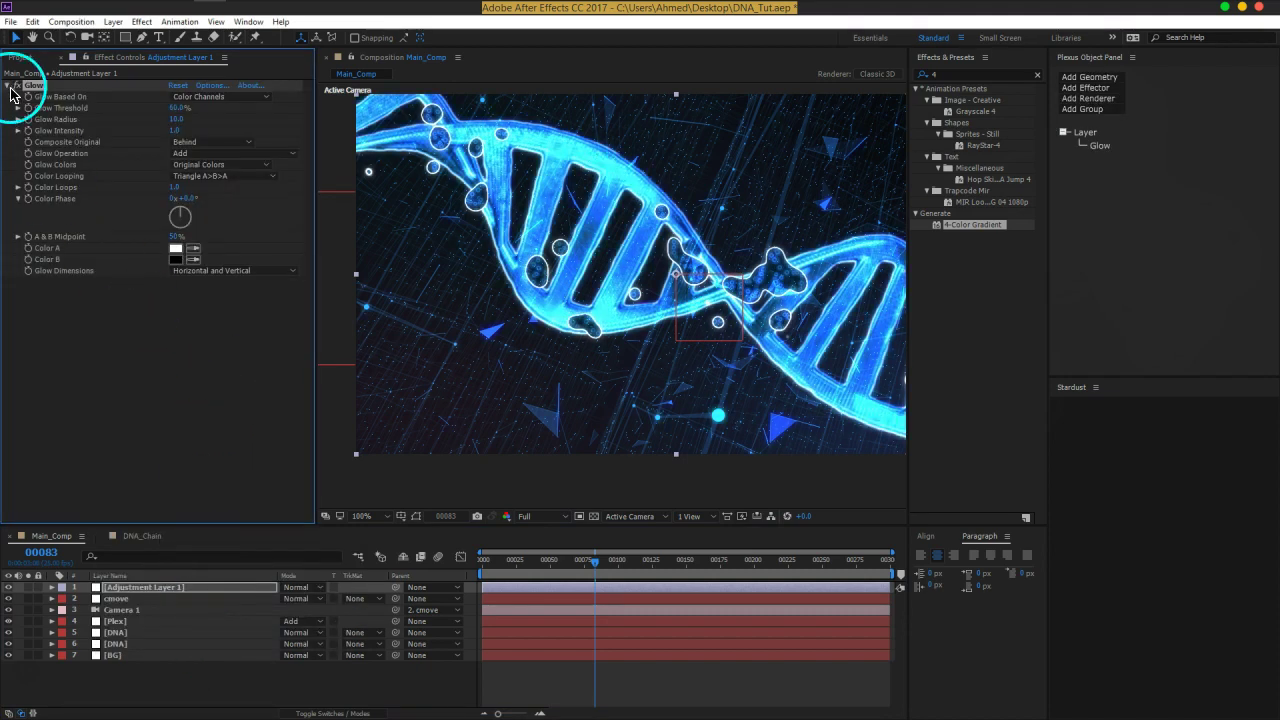
click(20, 58)
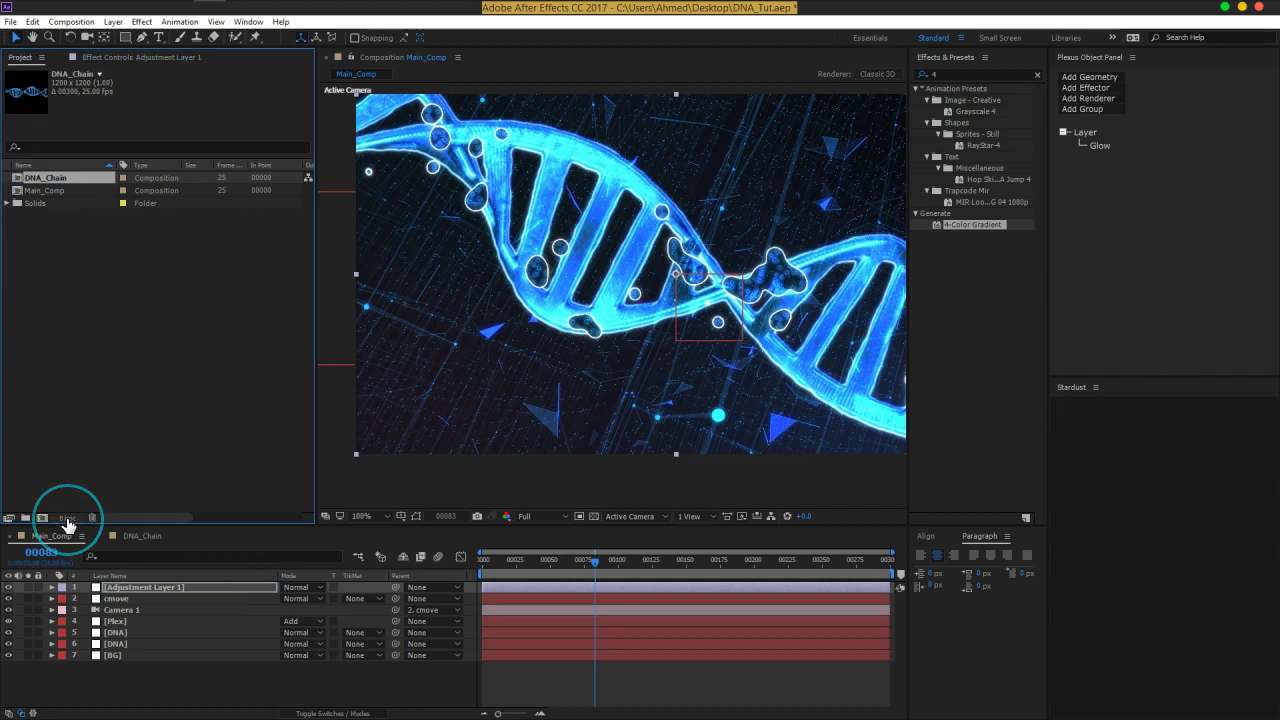
click(155, 58)
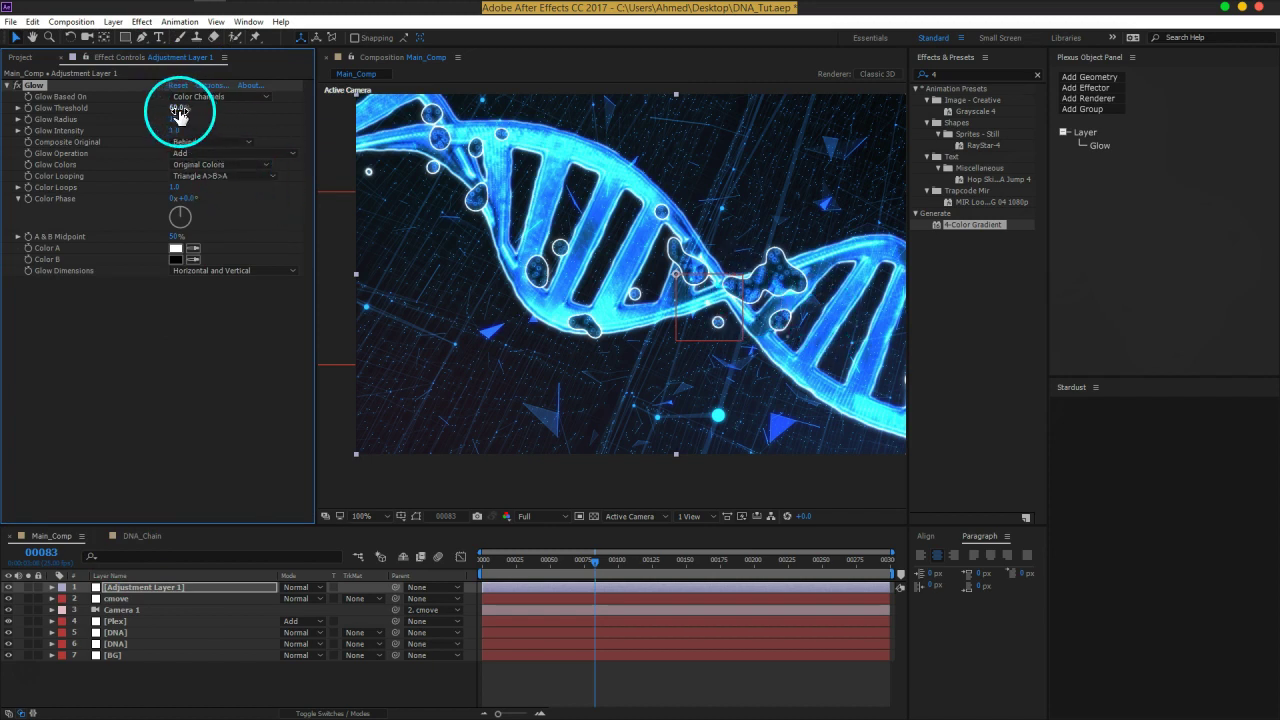
Set Glow Threshold to 71% and Glow Radius to 263, adjusting Glow Intensity
mouse_move(179, 112)
mouse_down()
mouse_move(205, 111)
mouse_move(163, 114)
mouse_up()
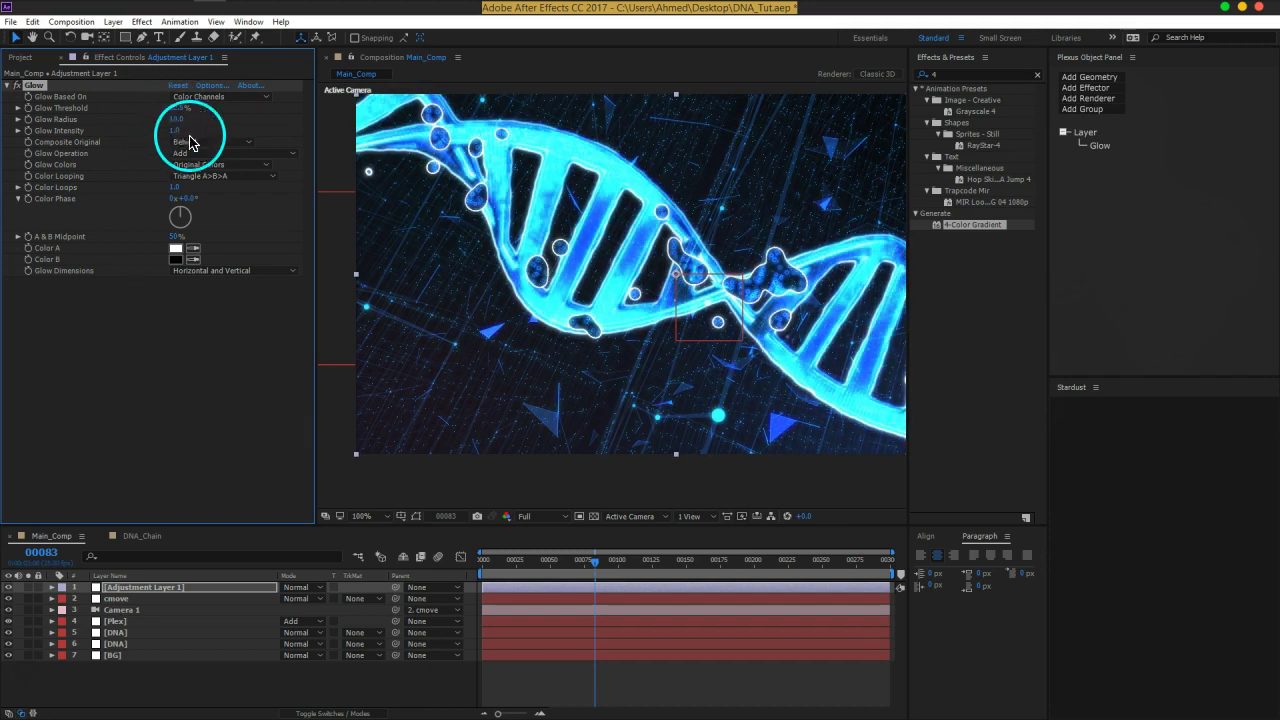
drag(179, 121, 257, 121)
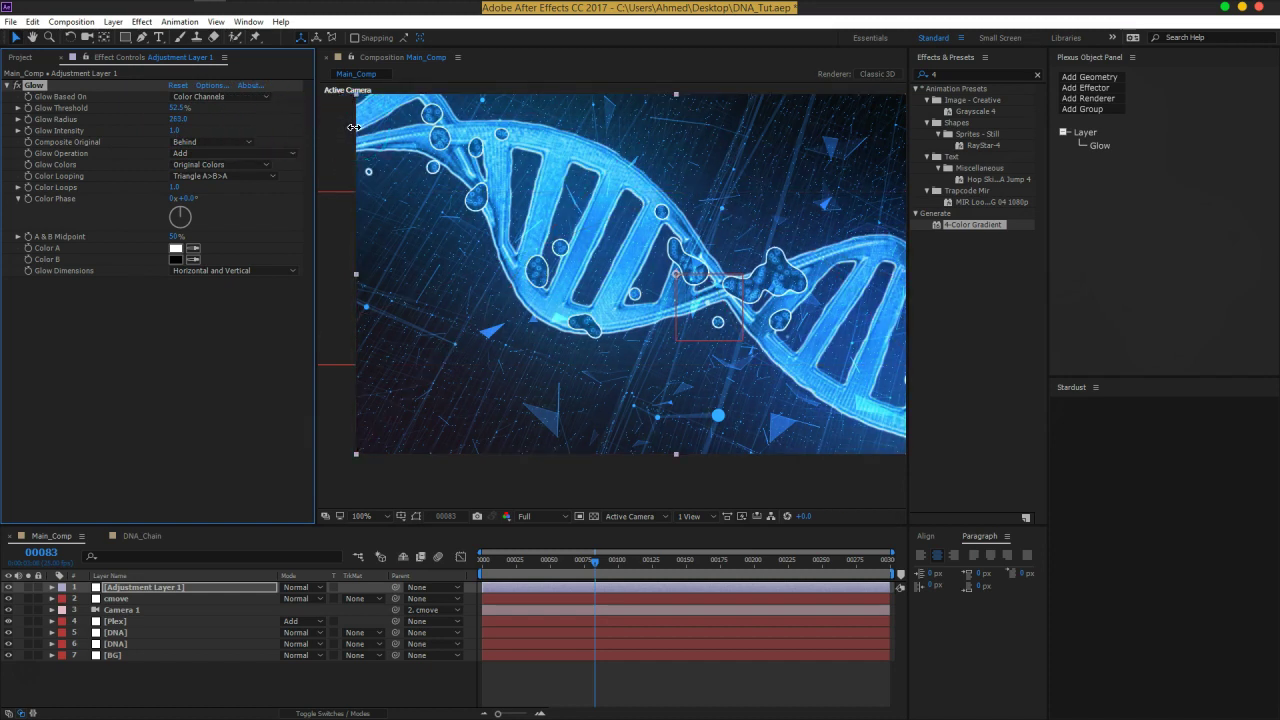
scroll(760, 275, up, 2)
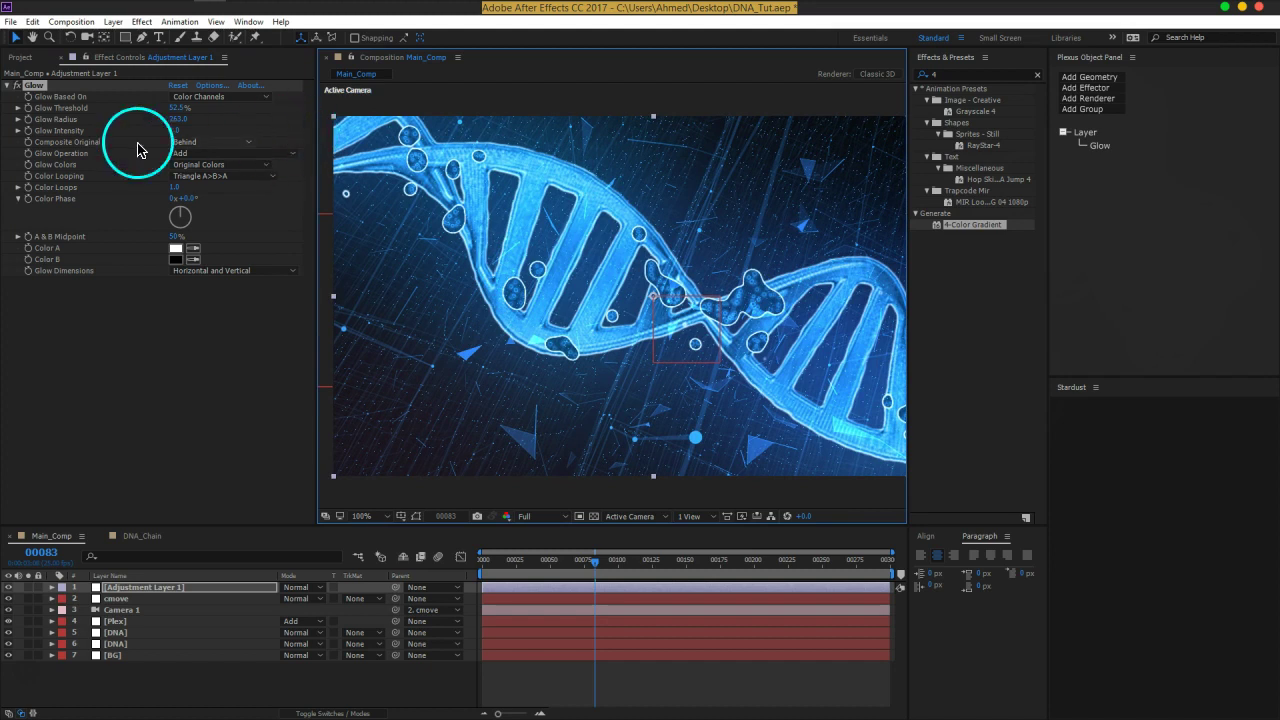
click(175, 131)
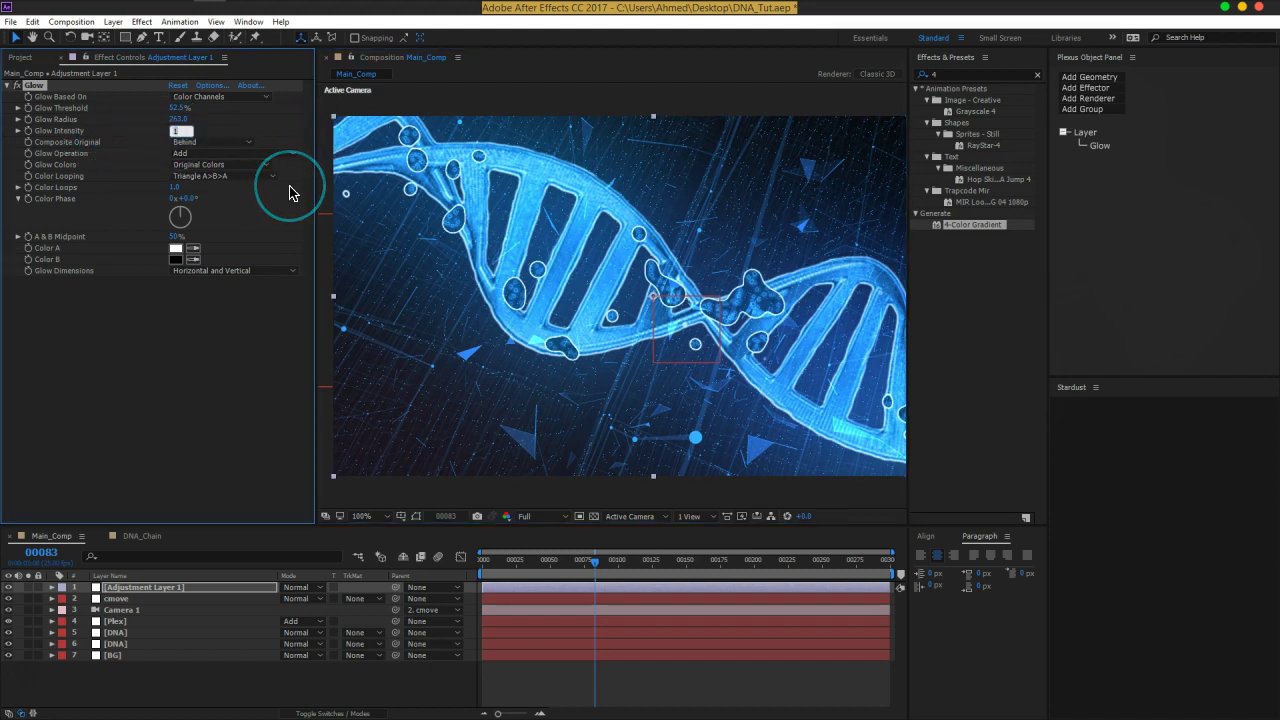
text(.5)
key(Return)
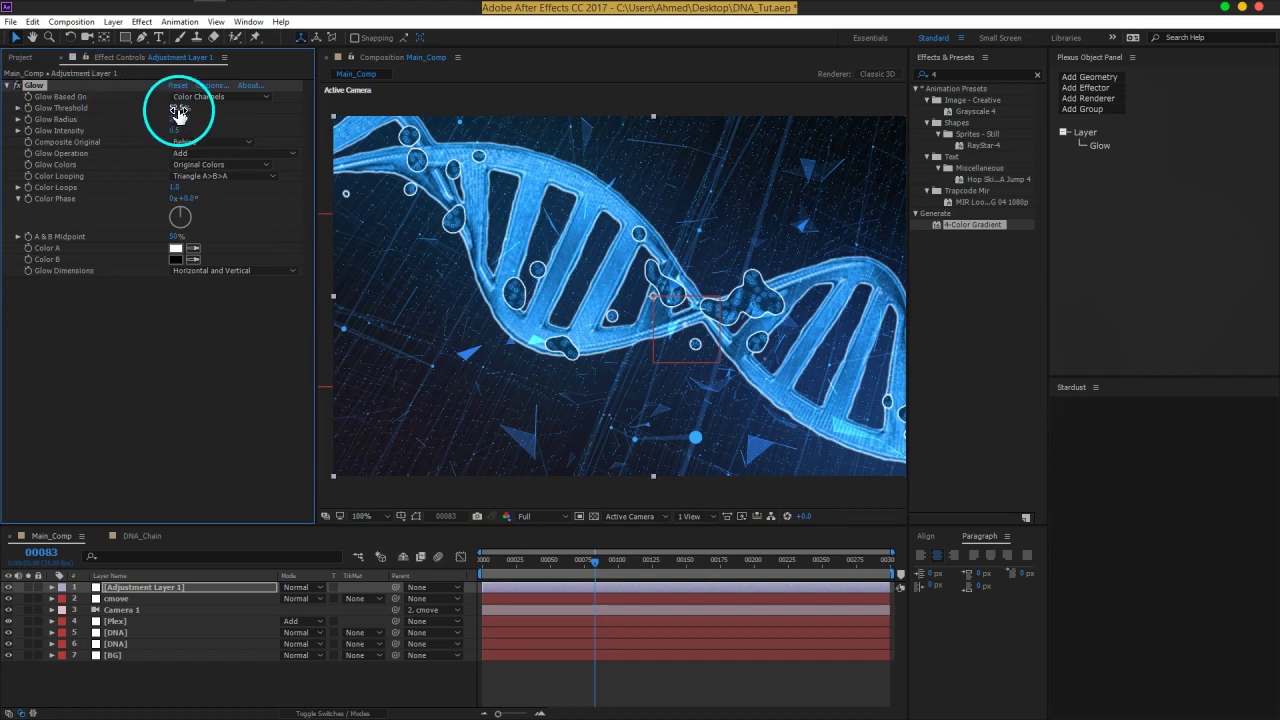
drag(180, 110, 209, 110)
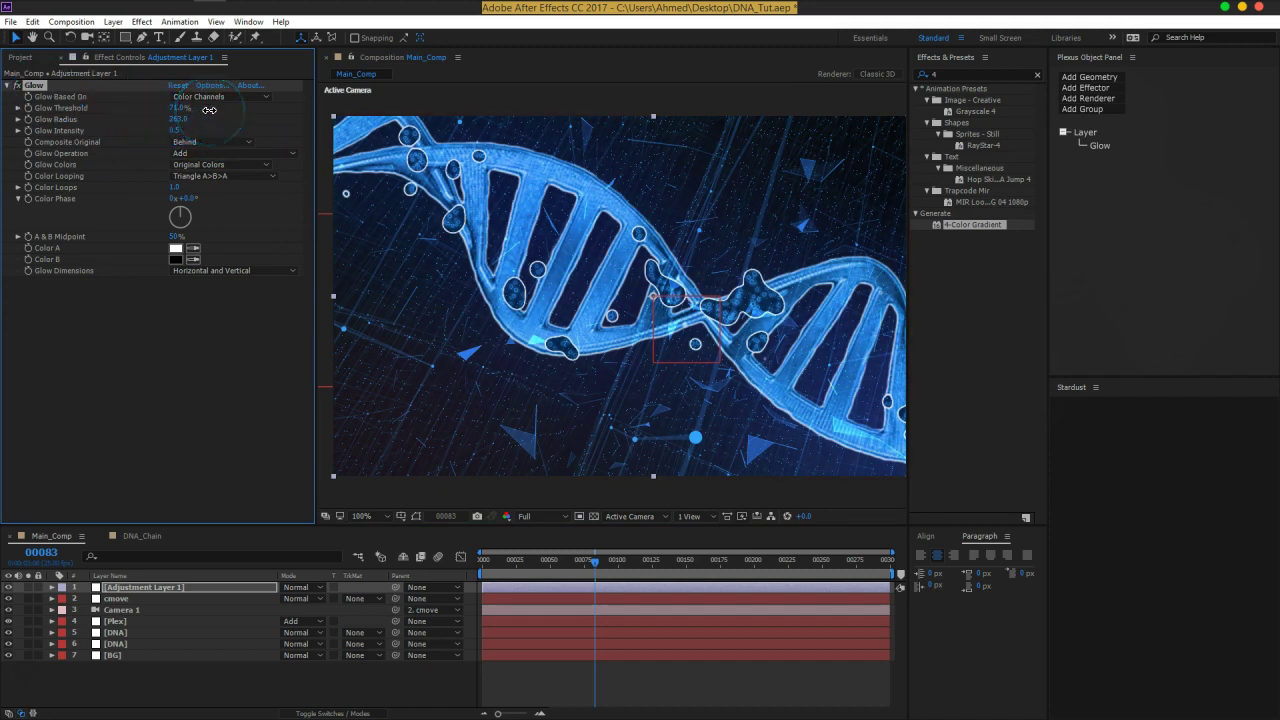
click(176, 132)
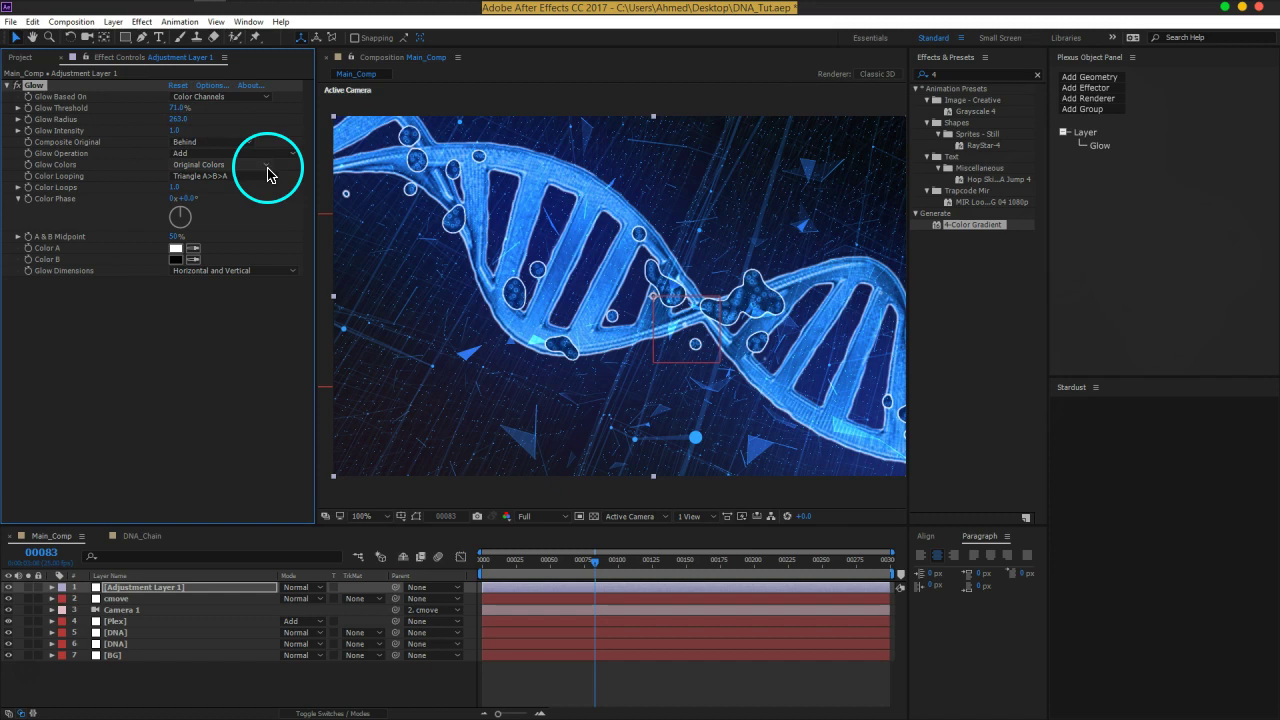
click(95, 130)
Duplicate Glow into Glow 2 with threshold 30.2%, radius 63 and intensity 0.3
key(ctrl+d)
click(345, 322)
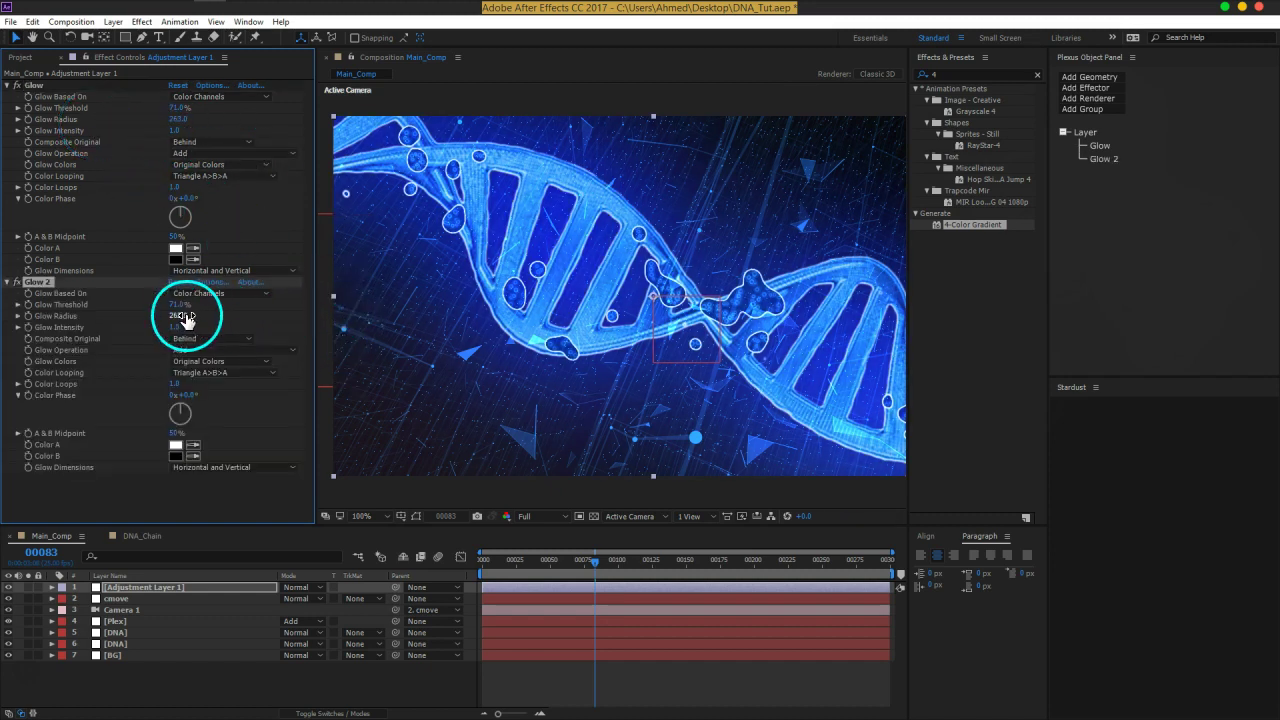
click(176, 327)
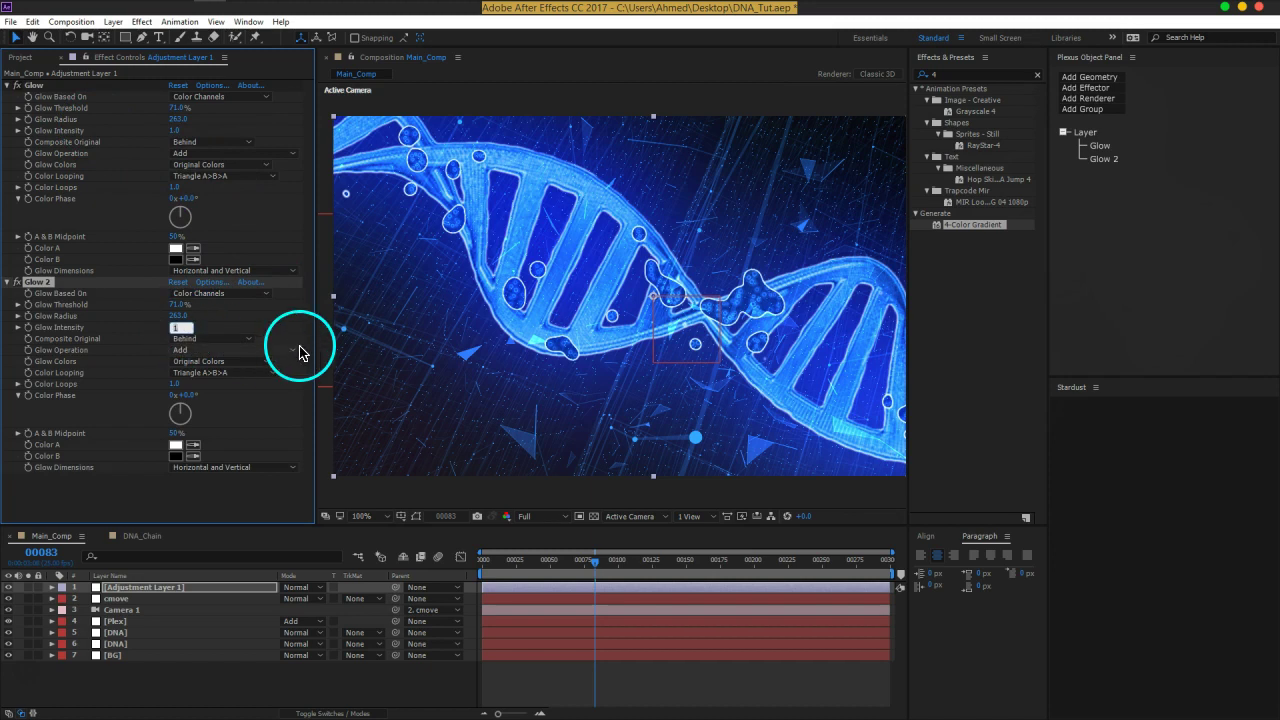
text(0.3)
drag(177, 304, 161, 311)
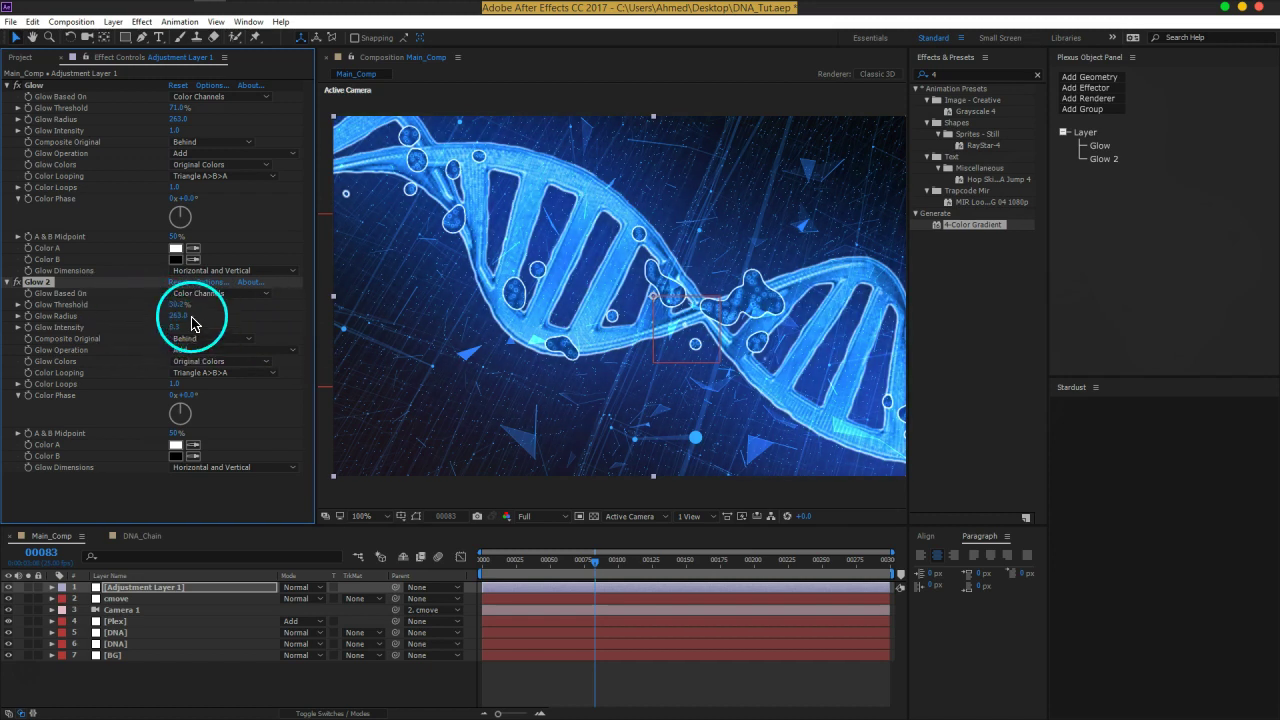
drag(182, 320, 73, 342)
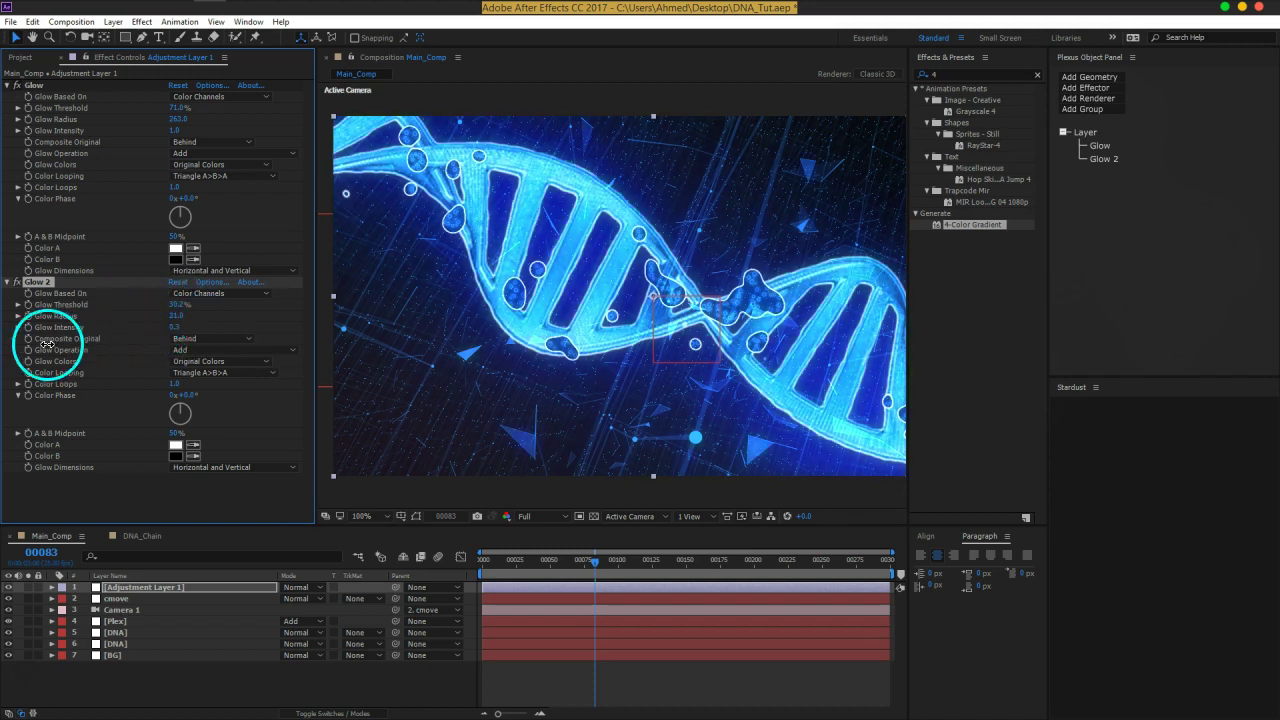
drag(73, 342, 69, 350)
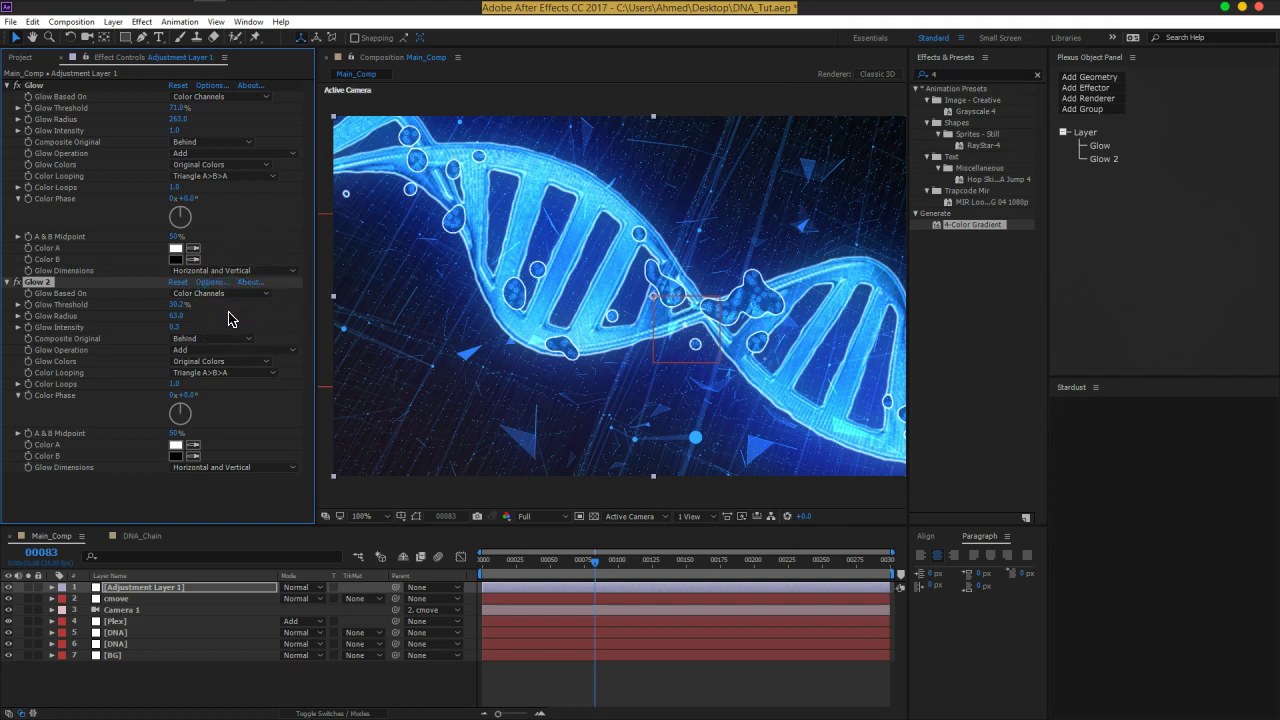
Commit the first Glow's threshold and widen its radius to 456
click(183, 119)
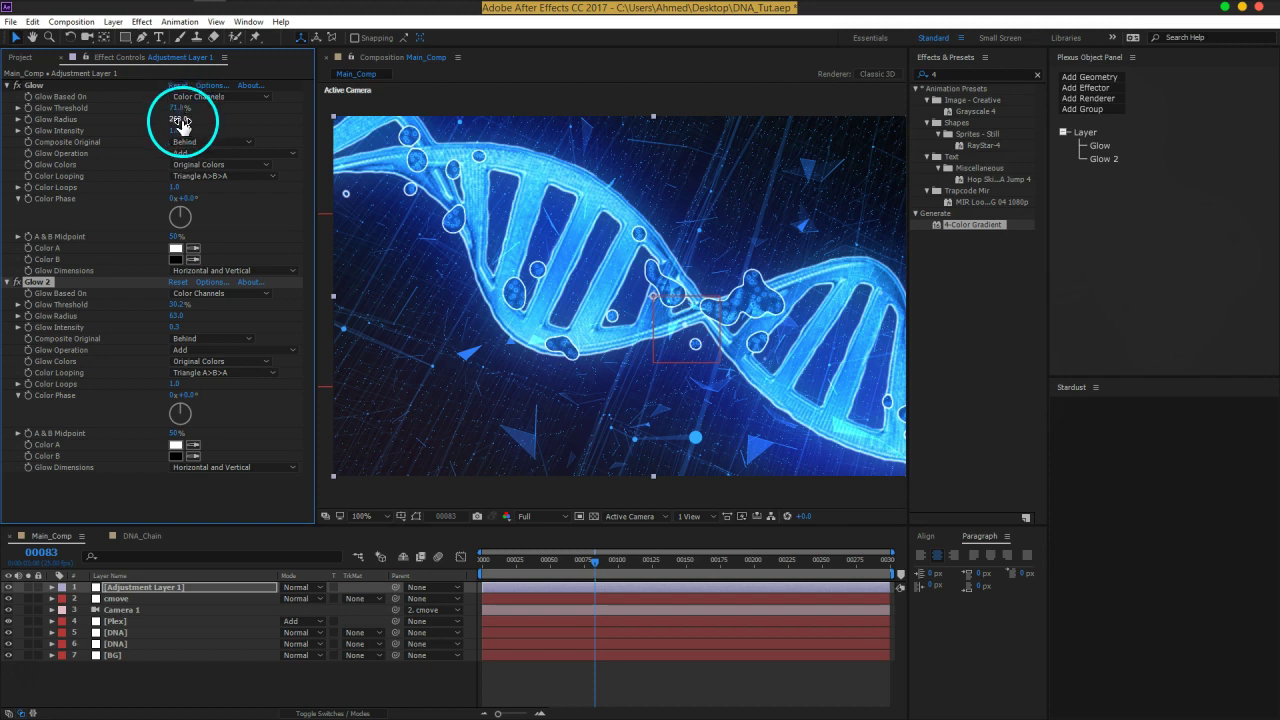
mouse_move(181, 123)
mouse_down()
mouse_move(204, 122)
mouse_move(143, 129)
mouse_move(301, 129)
mouse_move(143, 114)
mouse_move(168, 114)
mouse_up()
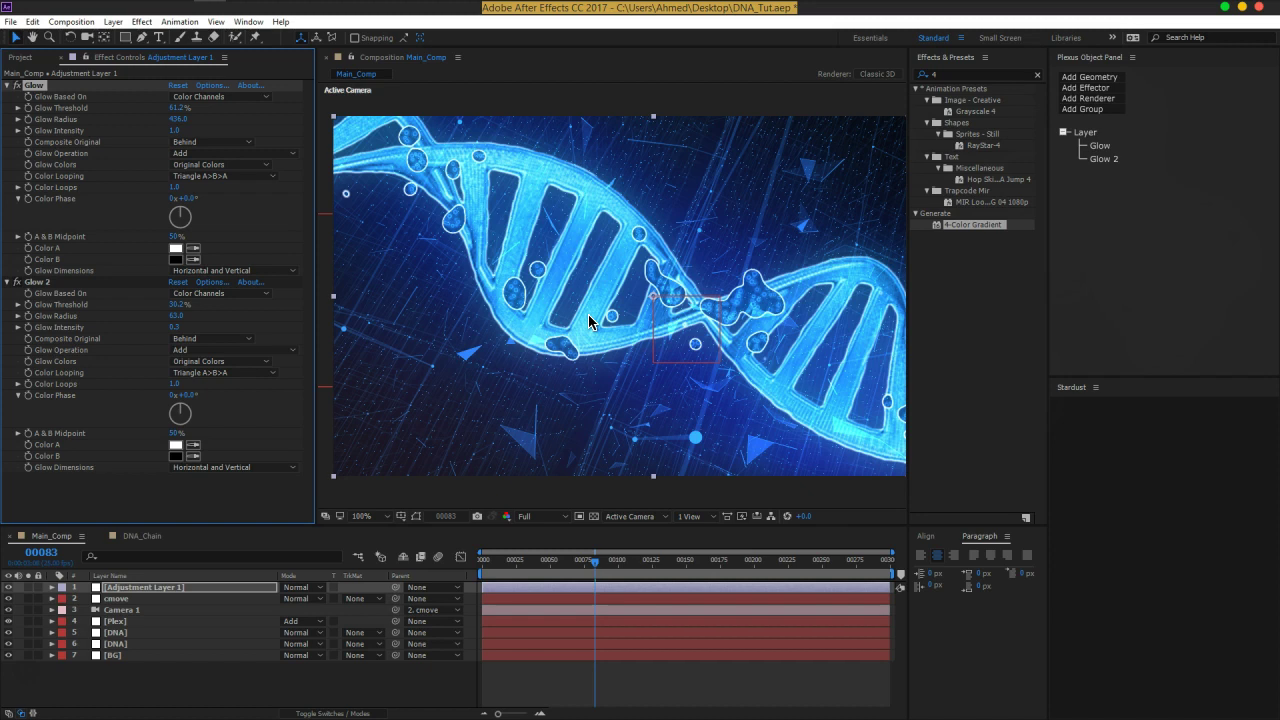
mouse_move(641, 409)
mouse_down()
mouse_move(605, 522)
mouse_move(600, 508)
mouse_up()
Rename Adjustment Layer 1 to Glow and add a new adjustment layer named CC
click(207, 590)
key(Return)
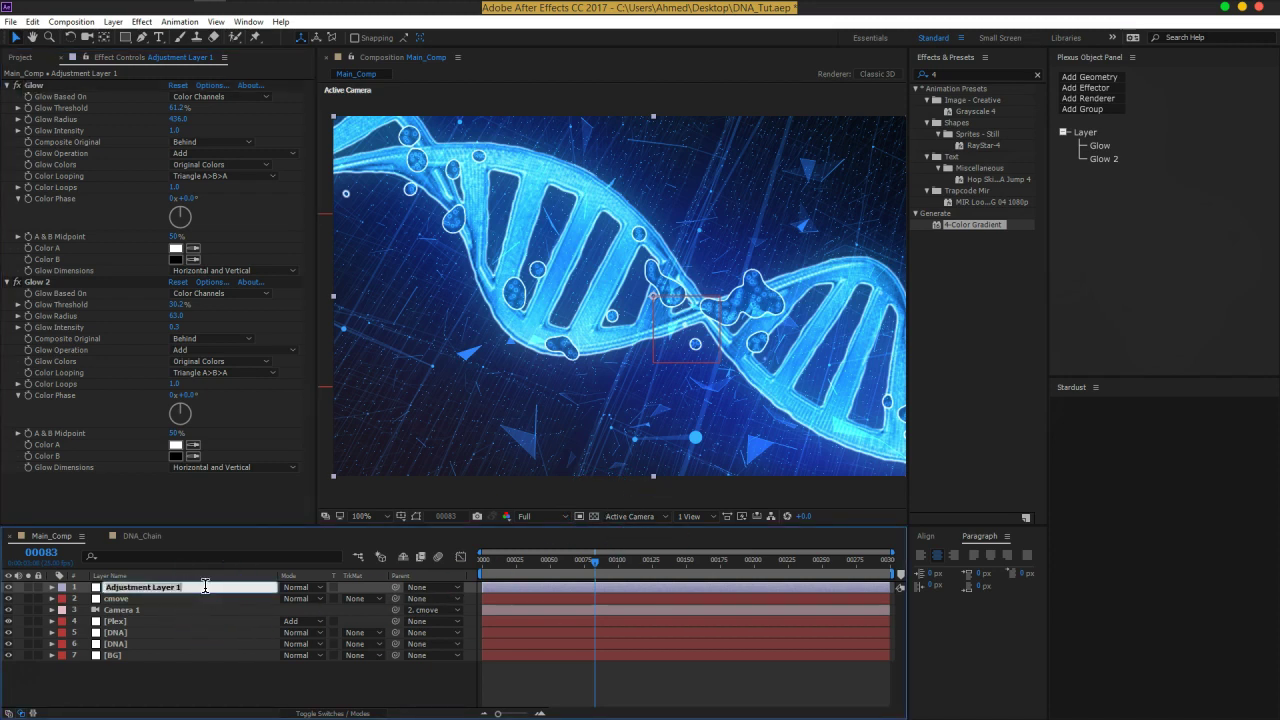
text(Glow)
key(Return)
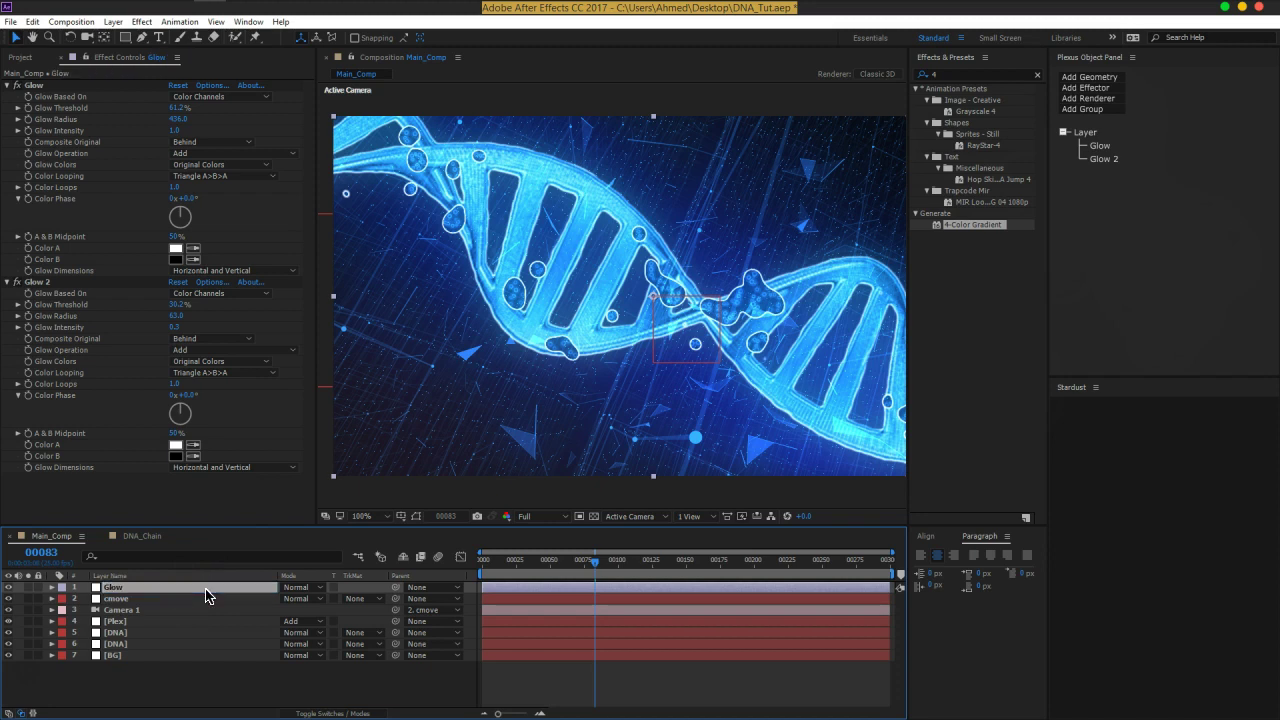
key(ctrl+alt+y)
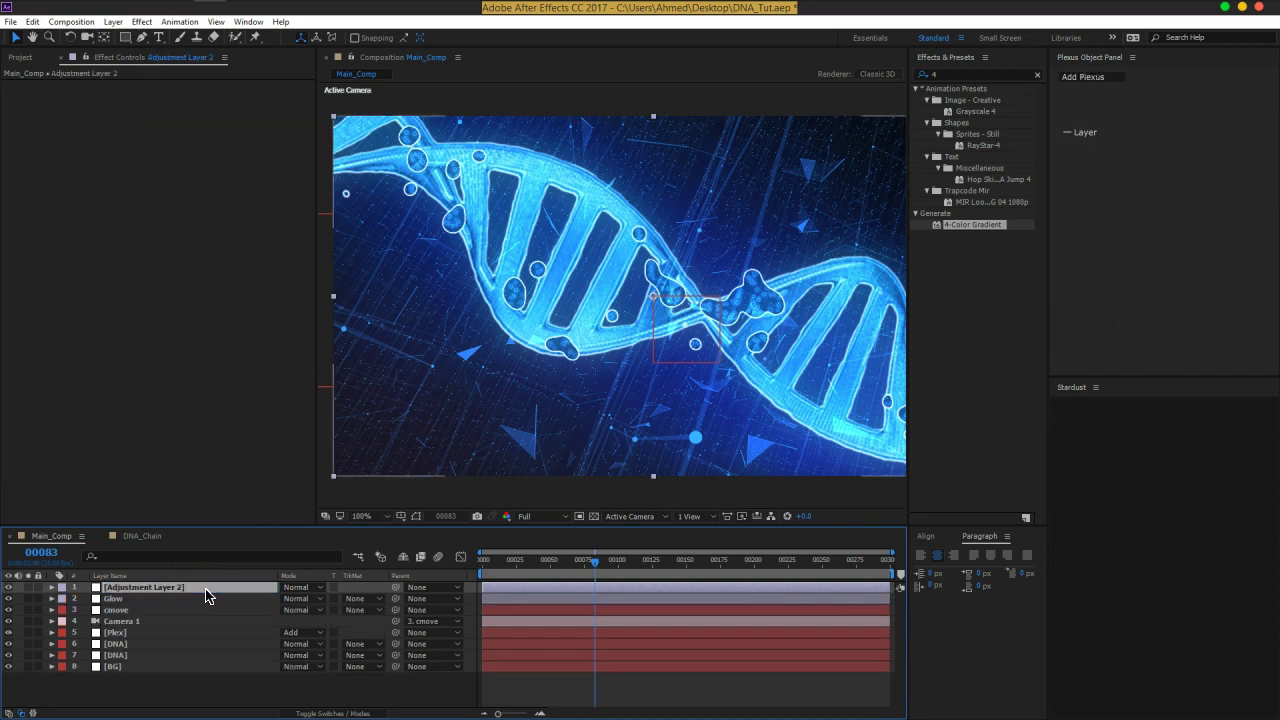
key(Return)
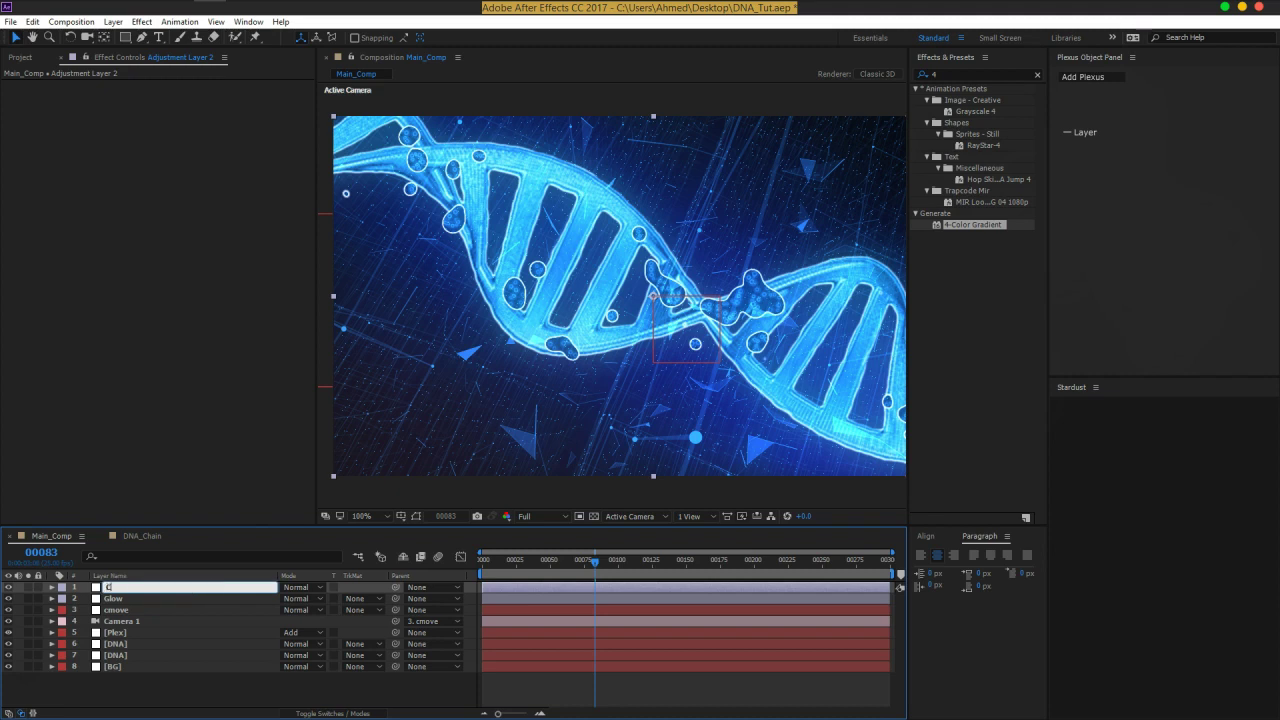
key(Return)
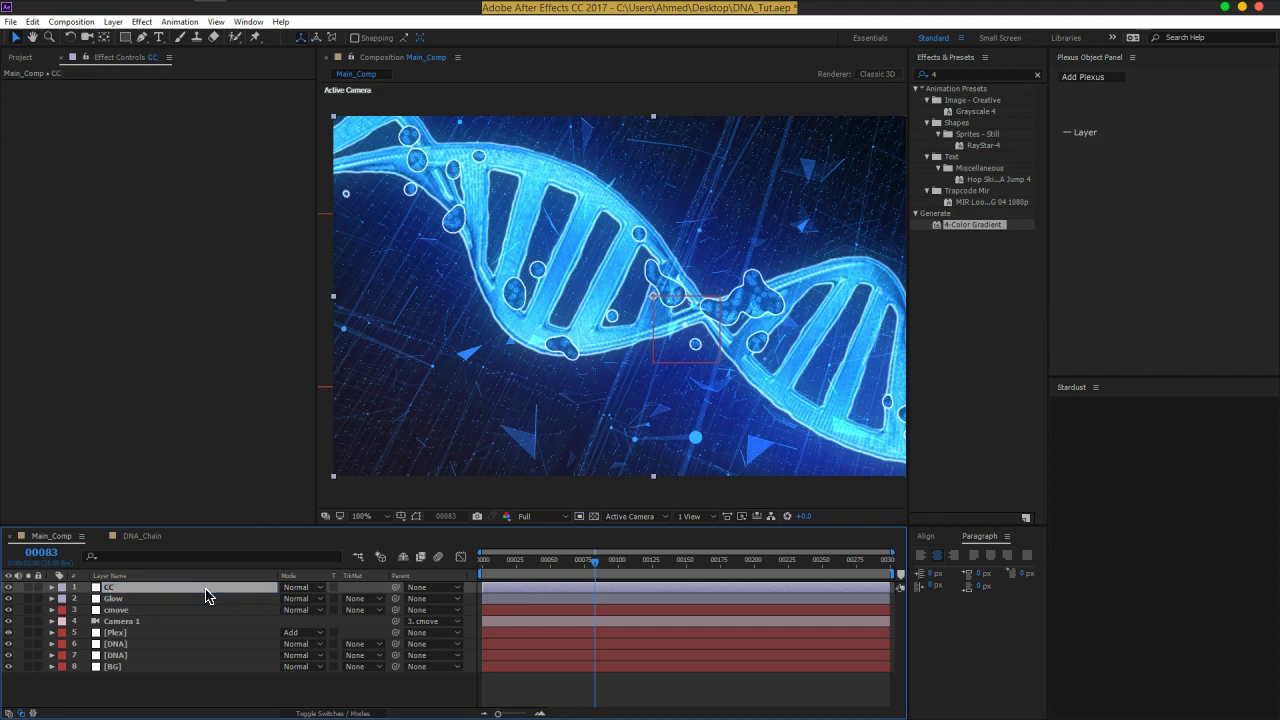
Open the FX Console effect search and clear the old 'co' query
key(ctrl+space)
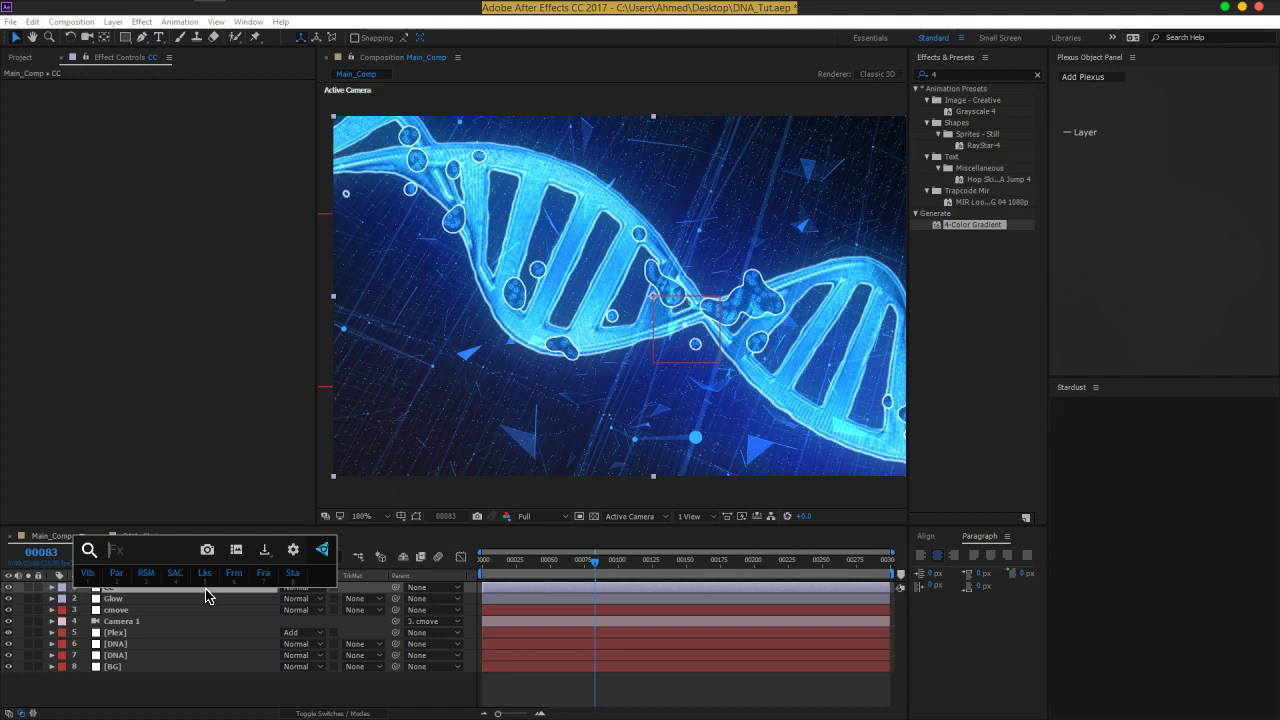
text(colo)
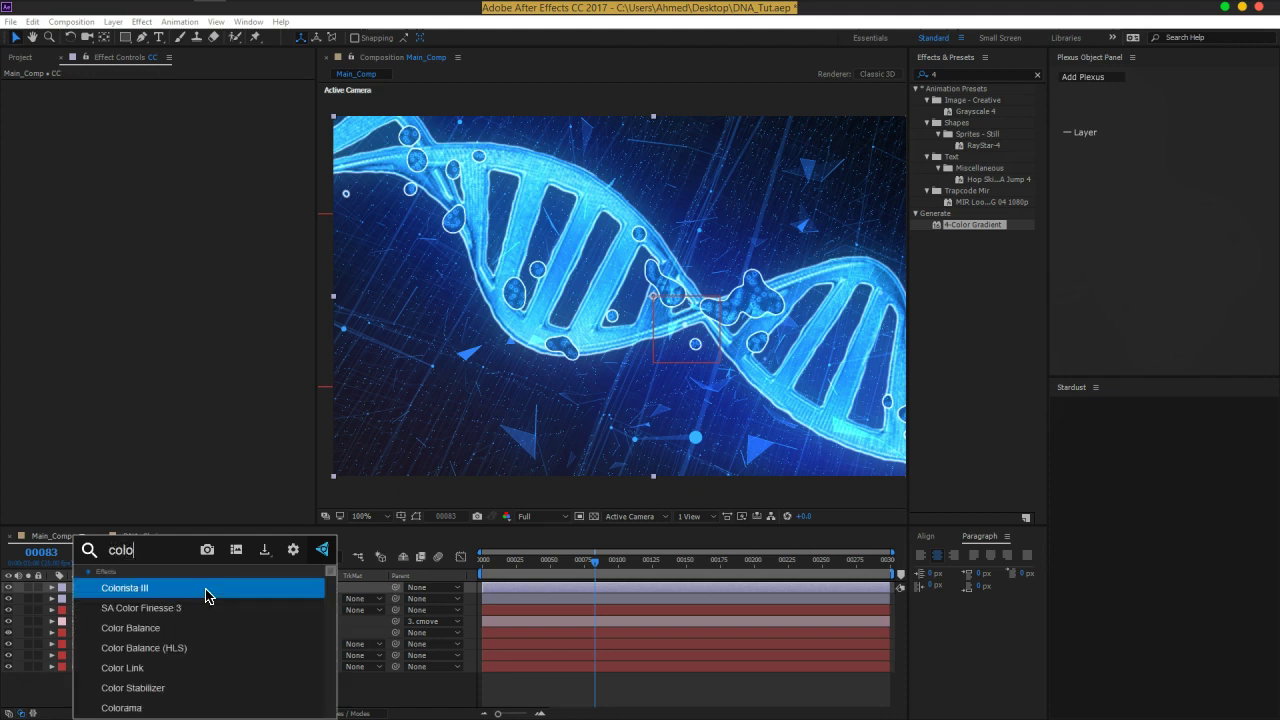
scroll(193, 655, down, 1)
scroll(208, 658, down, 3)
scroll(210, 660, down, 1)
scroll(210, 660, down, 2)
scroll(210, 660, up, 2)
scroll(210, 660, up, 4)
key(BackSpace)
key(BackSpace)
key(BackSpace)
key(BackSpace)
key(BackSpace)
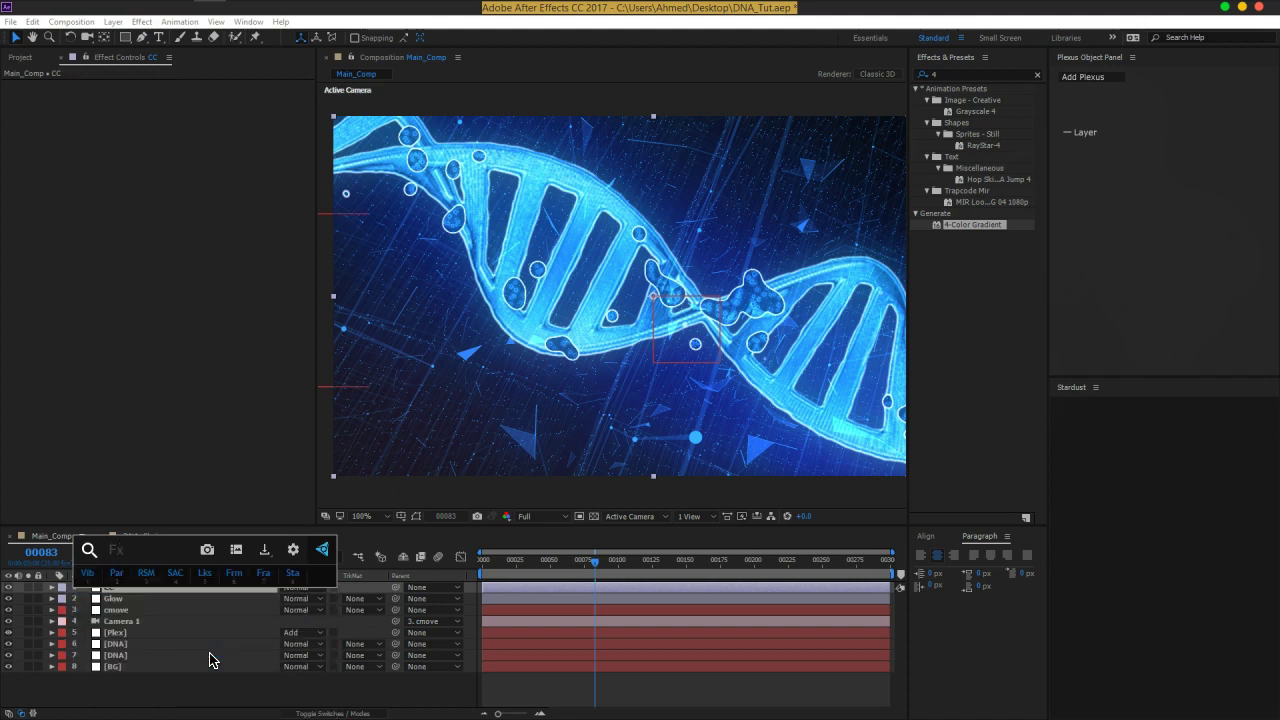
Search 'lum' and apply Lumetri Color to the CC layer
text(lum)
click(118, 587)
click(192, 340)
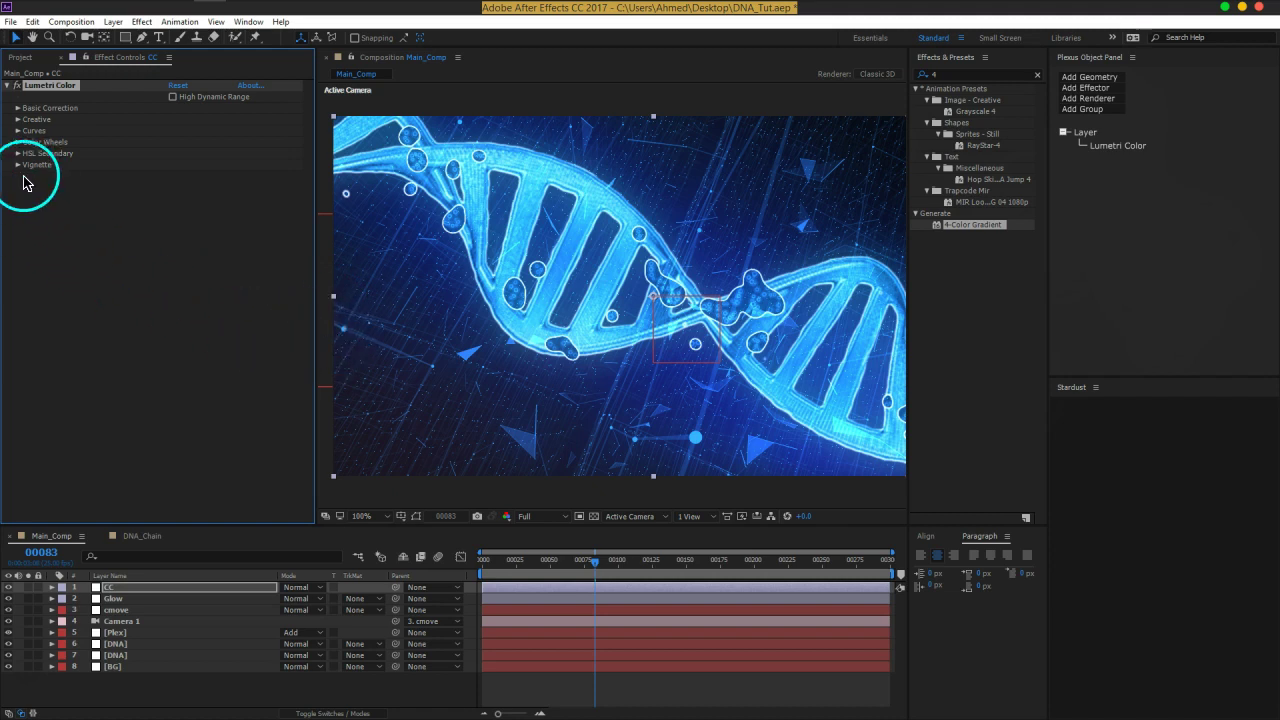
Expand Lumetri's Creative section, cancel Browse for a look file, and reopen the Look list
click(20, 121)
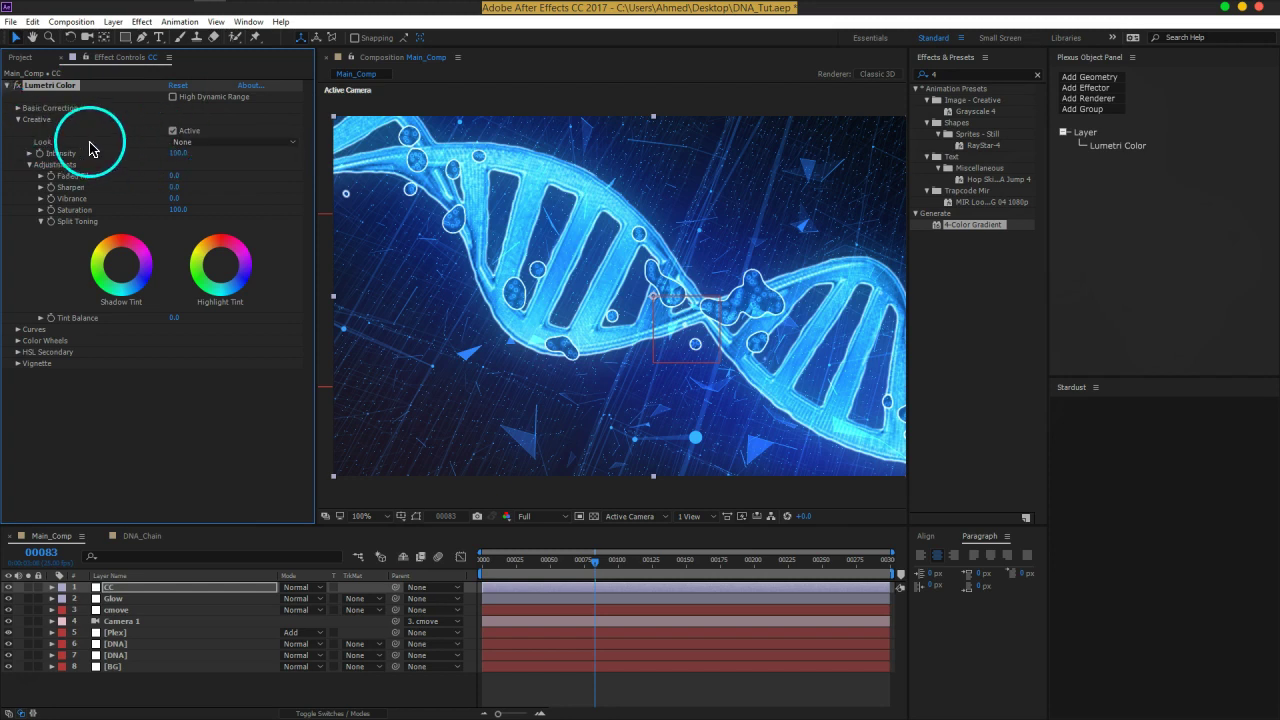
click(224, 141)
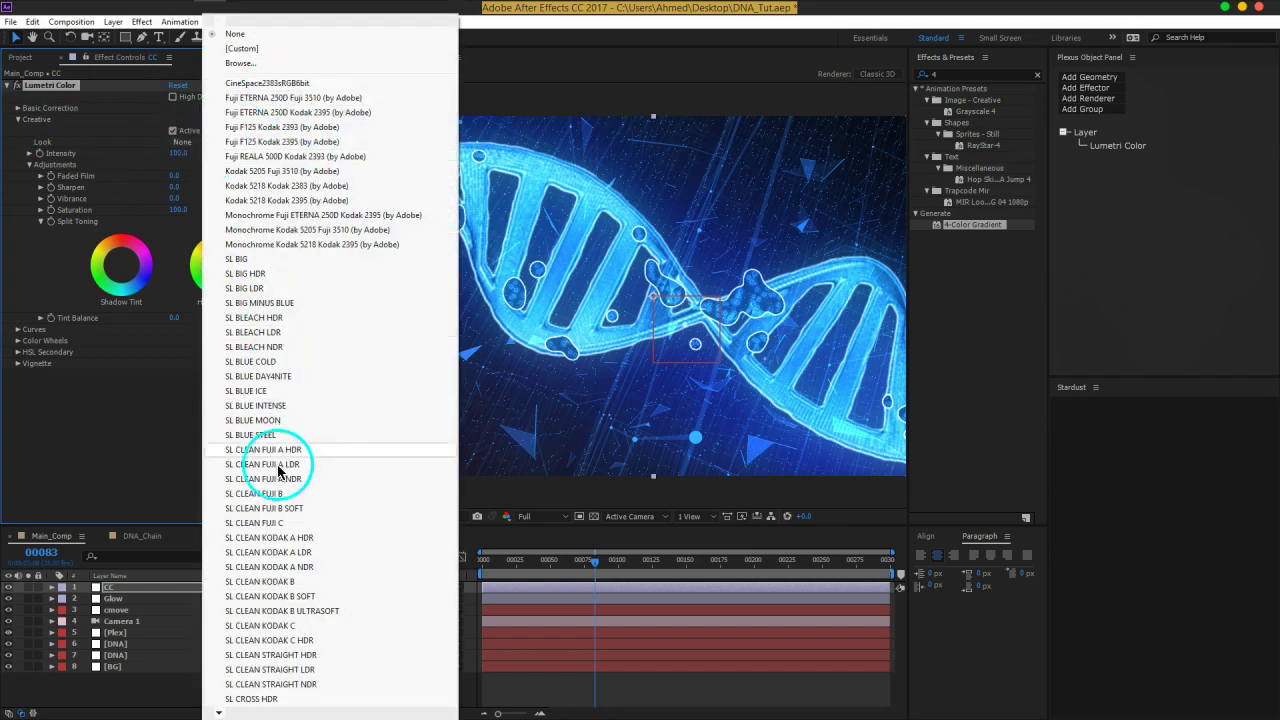
click(240, 63)
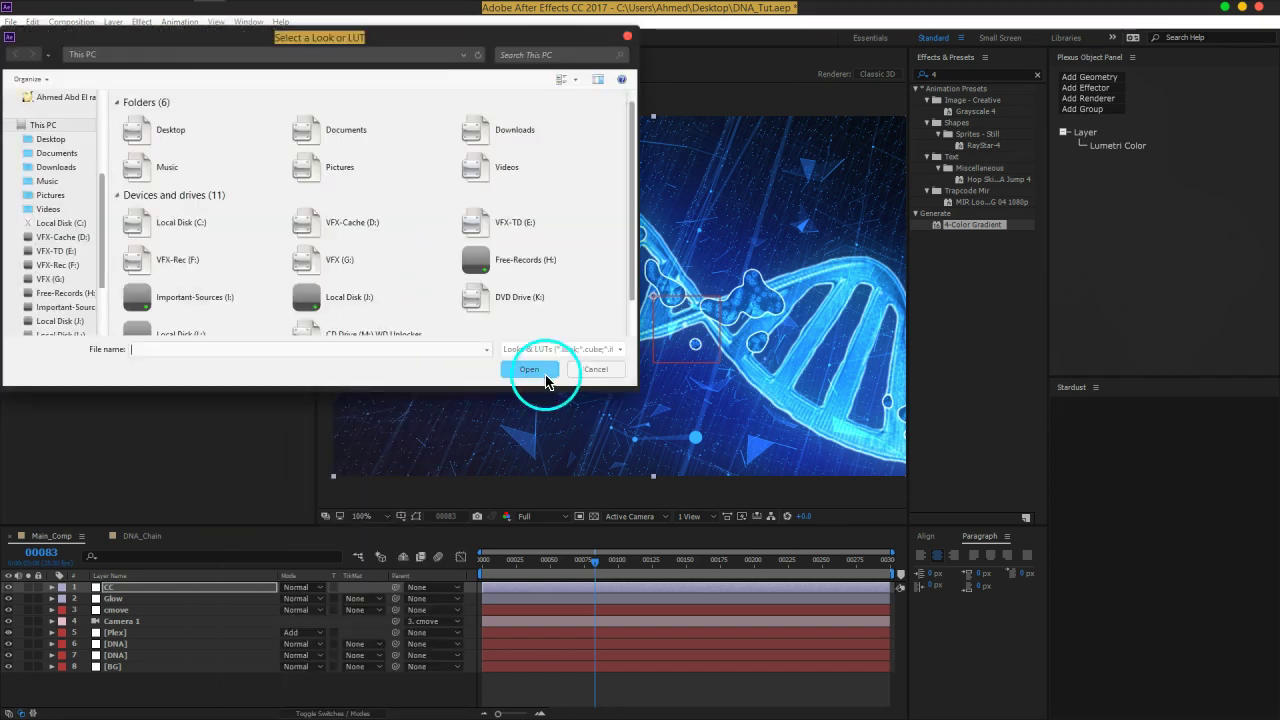
click(588, 349)
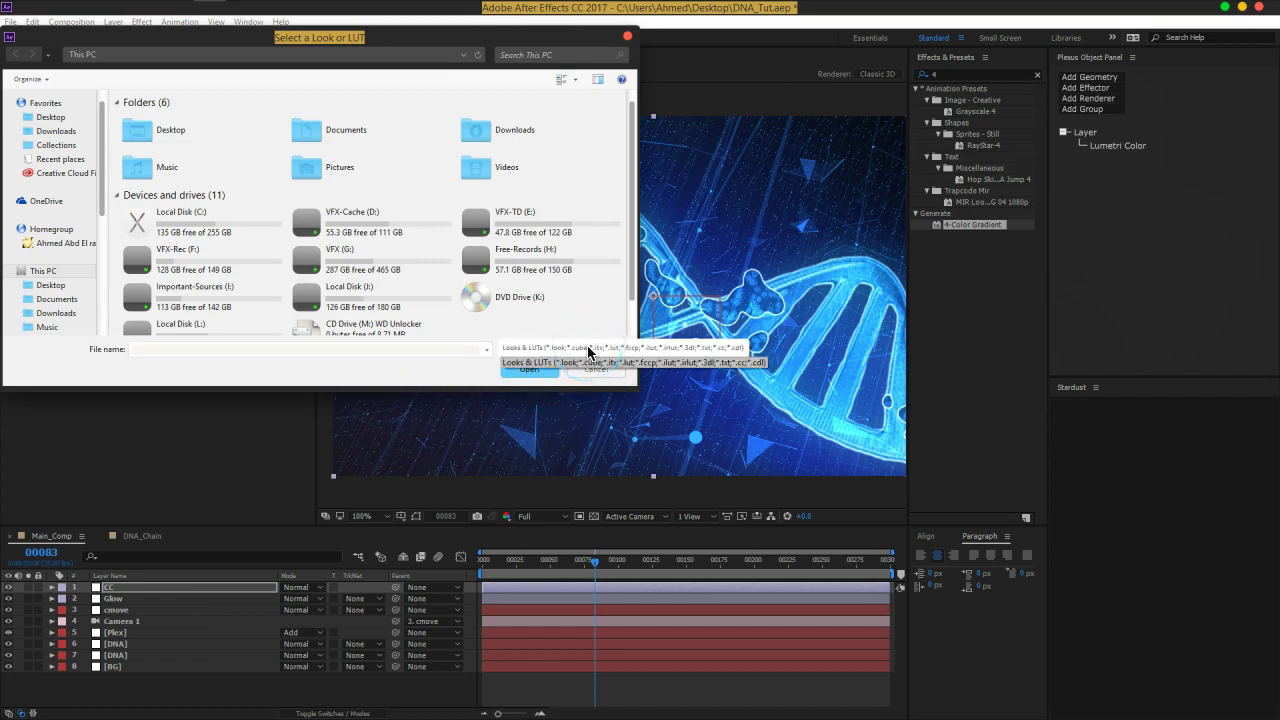
click(597, 372)
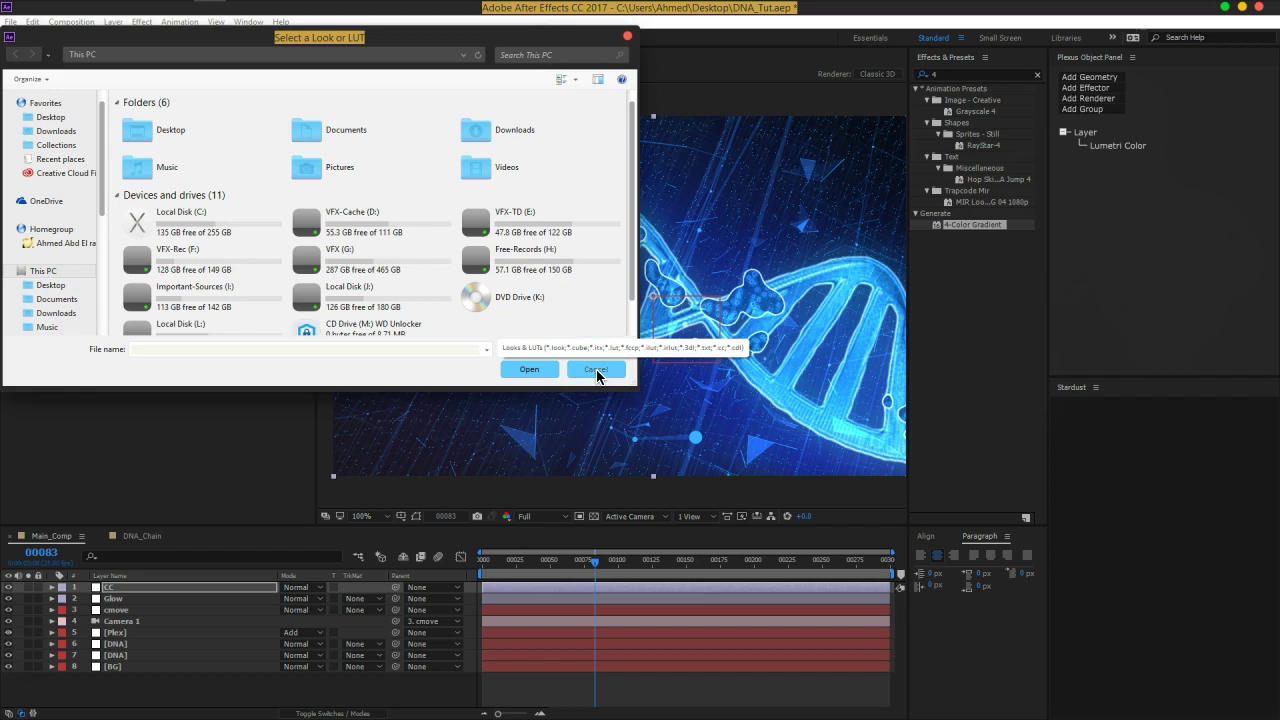
click(597, 371)
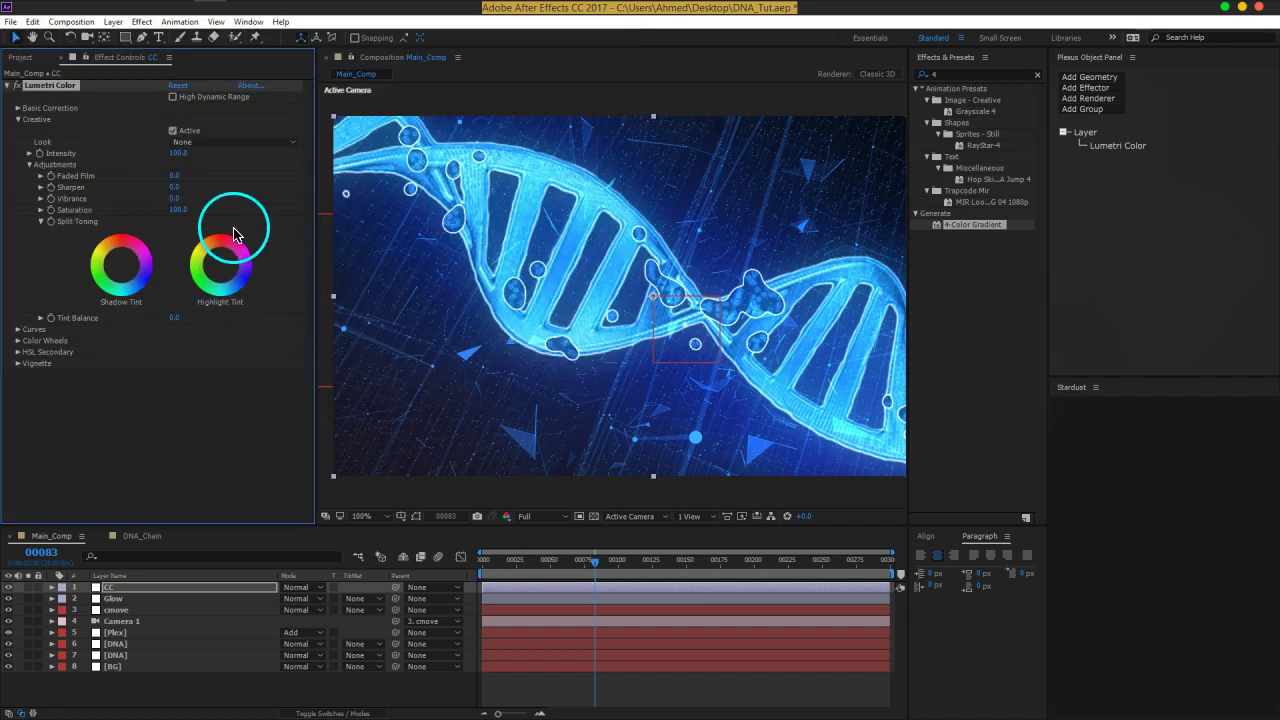
click(219, 150)
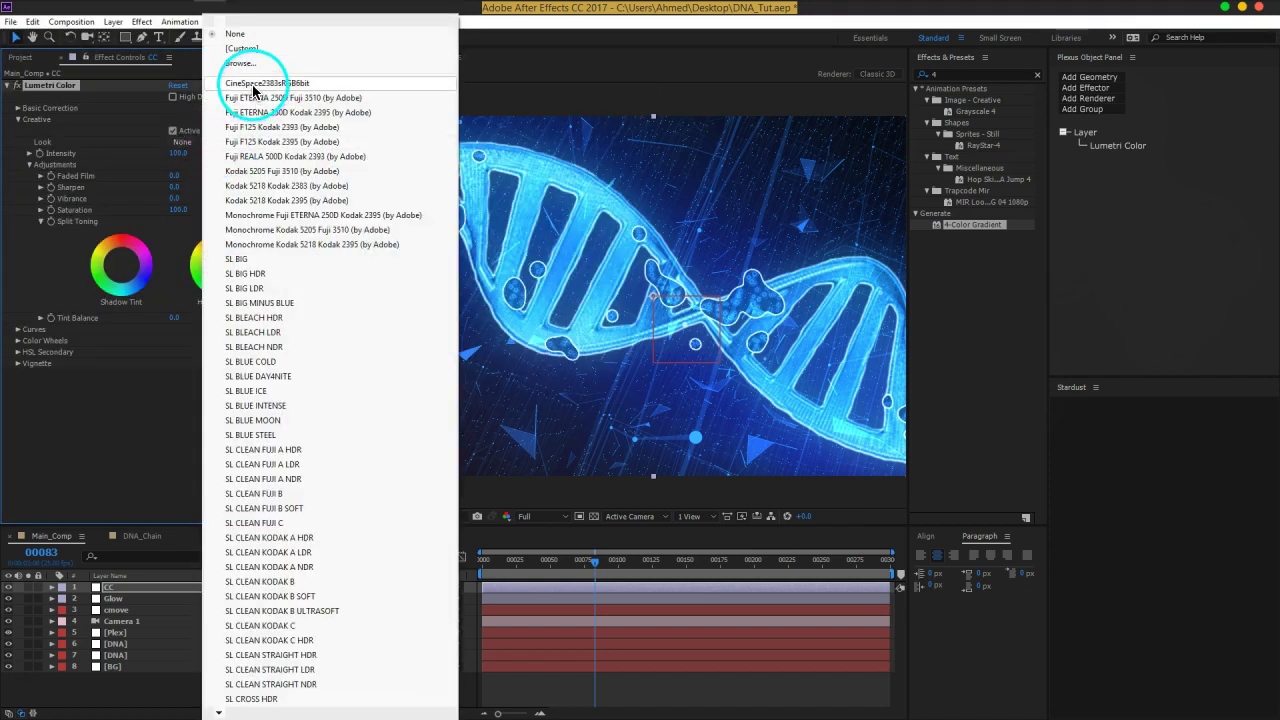
Try the CineSpace and Fuji ETERNA 250D Fuji 3510 creative looks
click(253, 88)
click(234, 148)
click(258, 98)
click(237, 148)
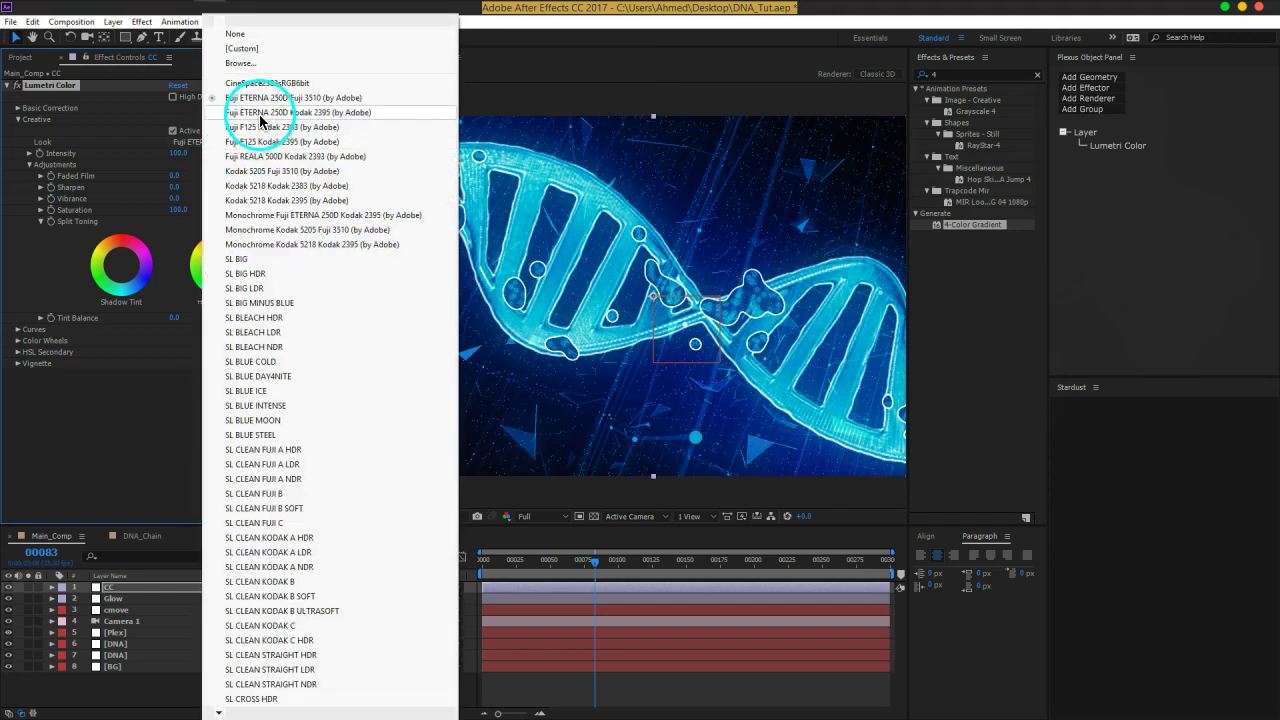
click(156, 383)
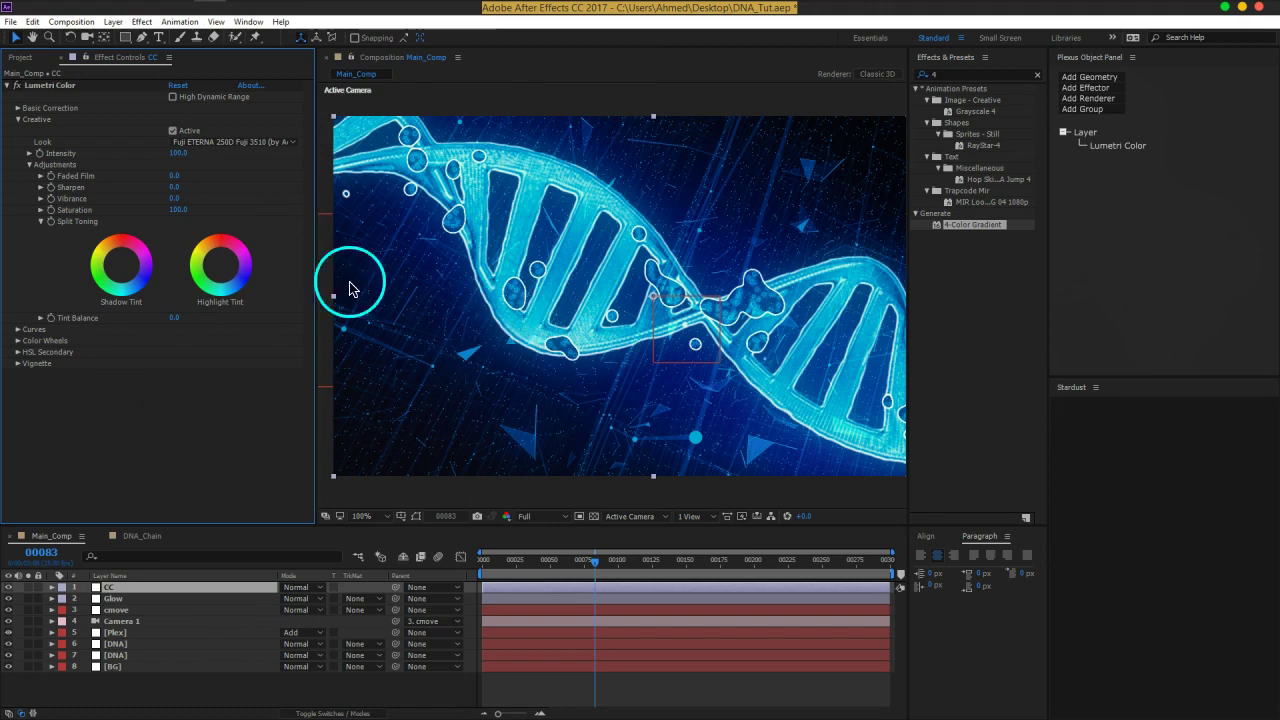
Preview the Fuji ETERNA 250D Kodak 2395, Kodak 5205 Fuji 3510, SL BIG, SL BIG HDR and SL BIG LDR looks
click(235, 141)
click(249, 116)
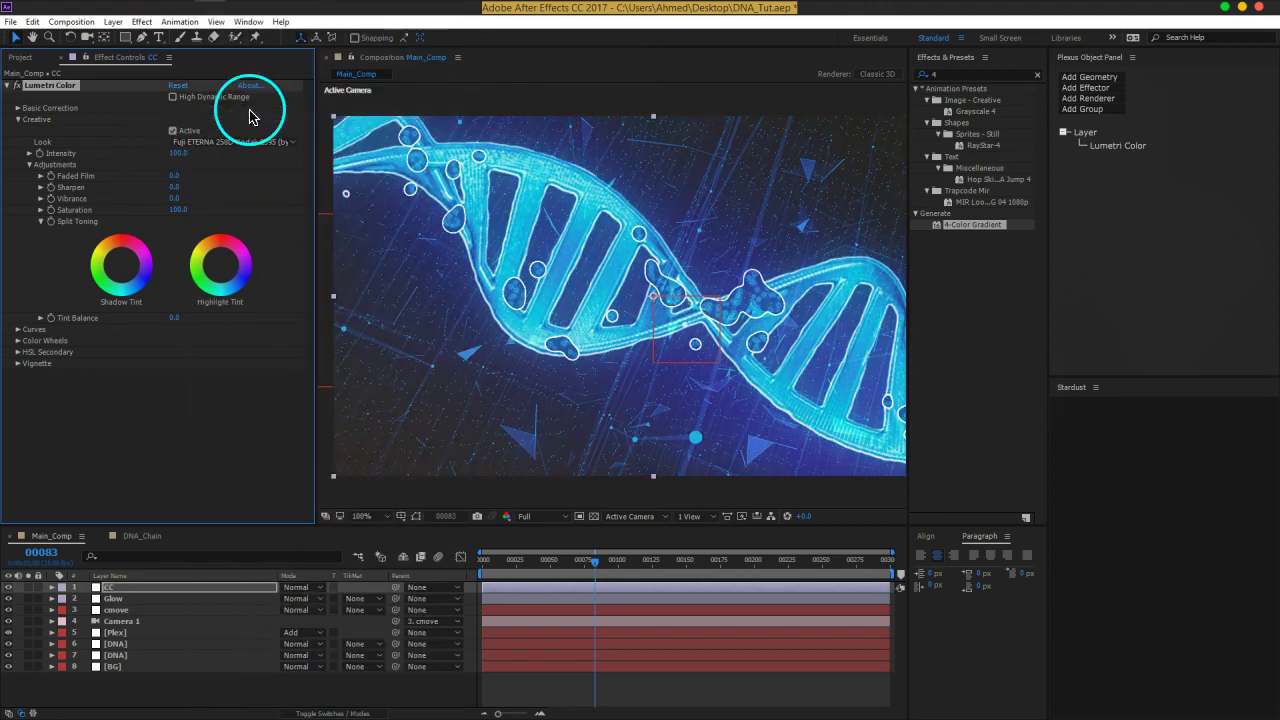
click(240, 141)
click(240, 193)
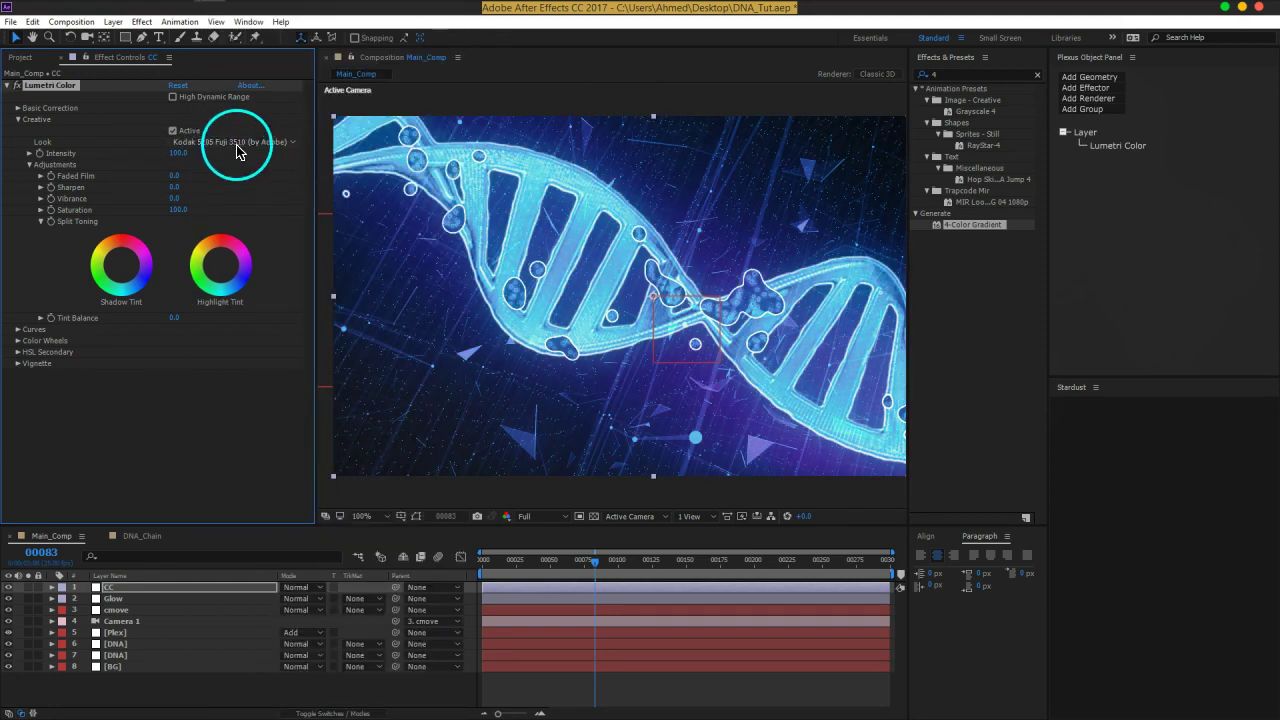
click(238, 142)
click(251, 265)
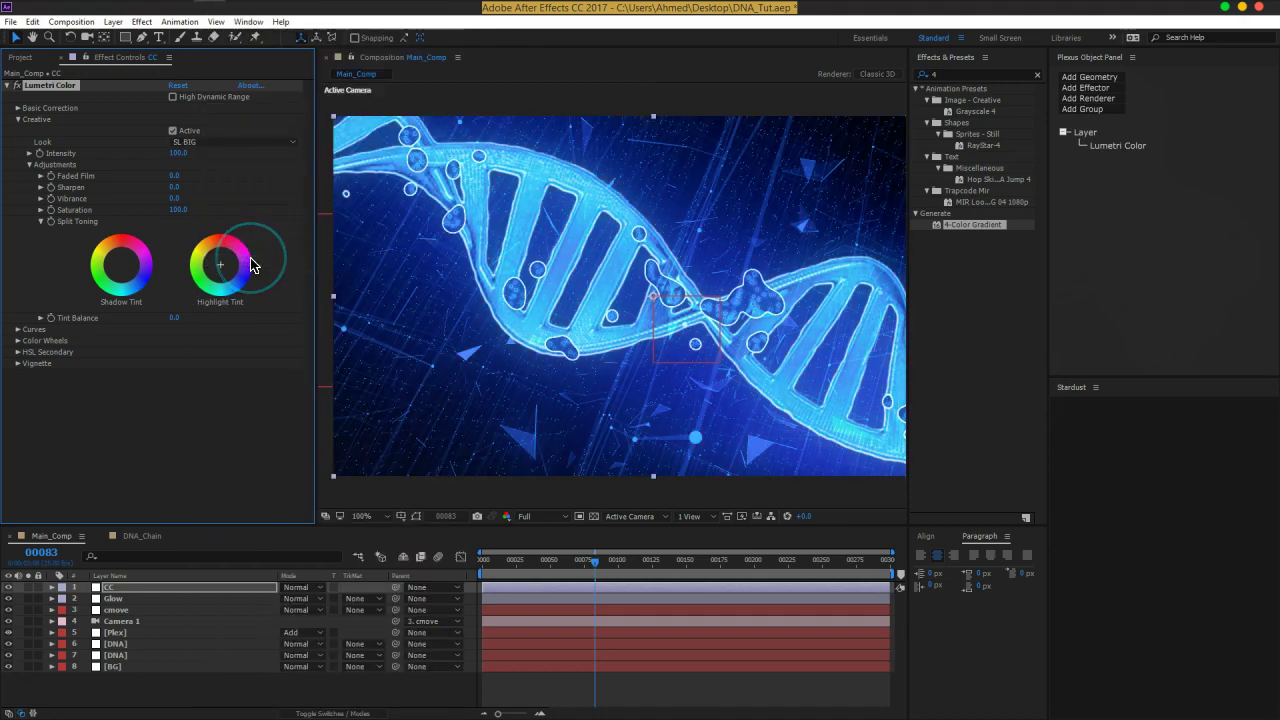
click(240, 142)
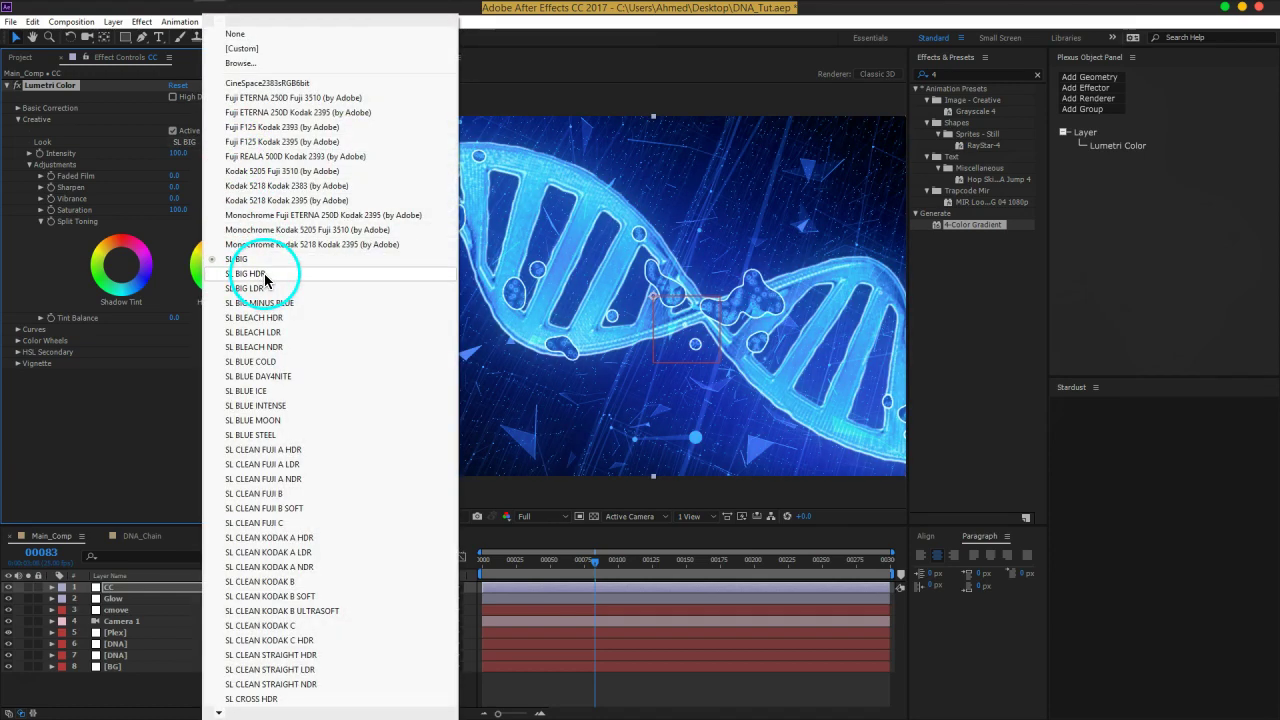
click(264, 273)
click(238, 142)
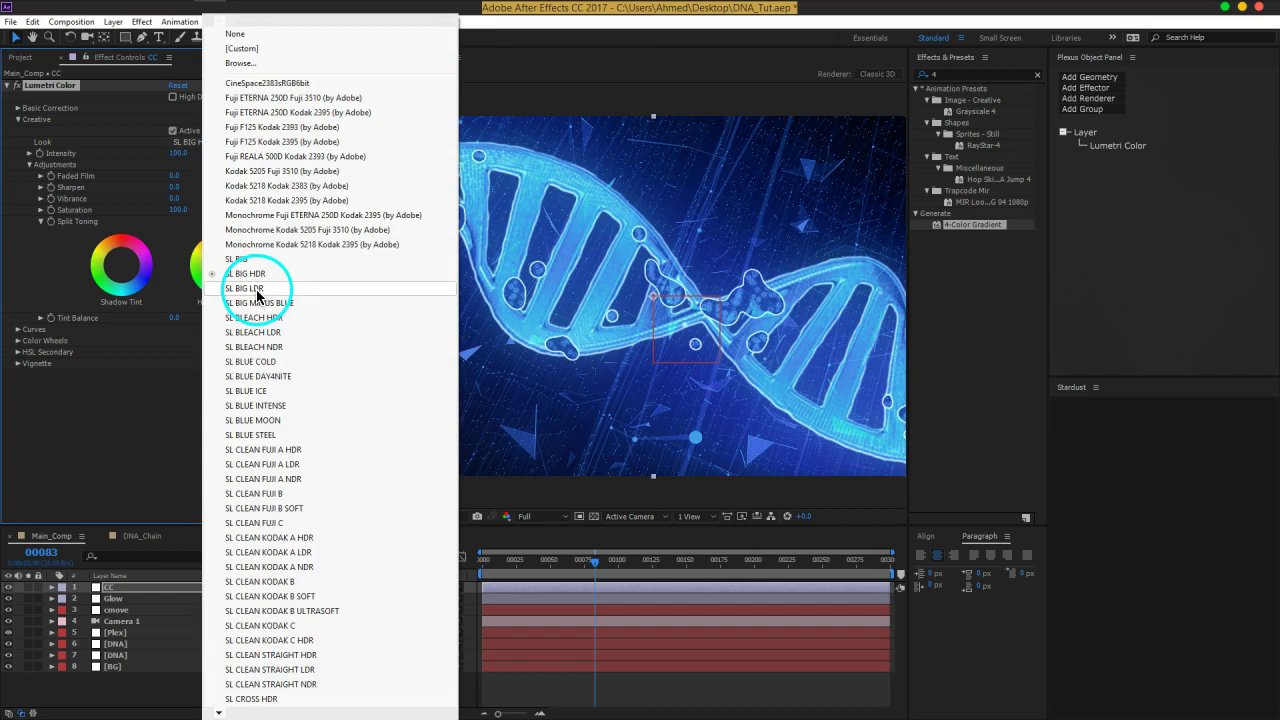
click(256, 295)
Apply SL BLUE COLD, compare with Lumetri off and on, then try SL BLUE DAY4NITE
click(214, 143)
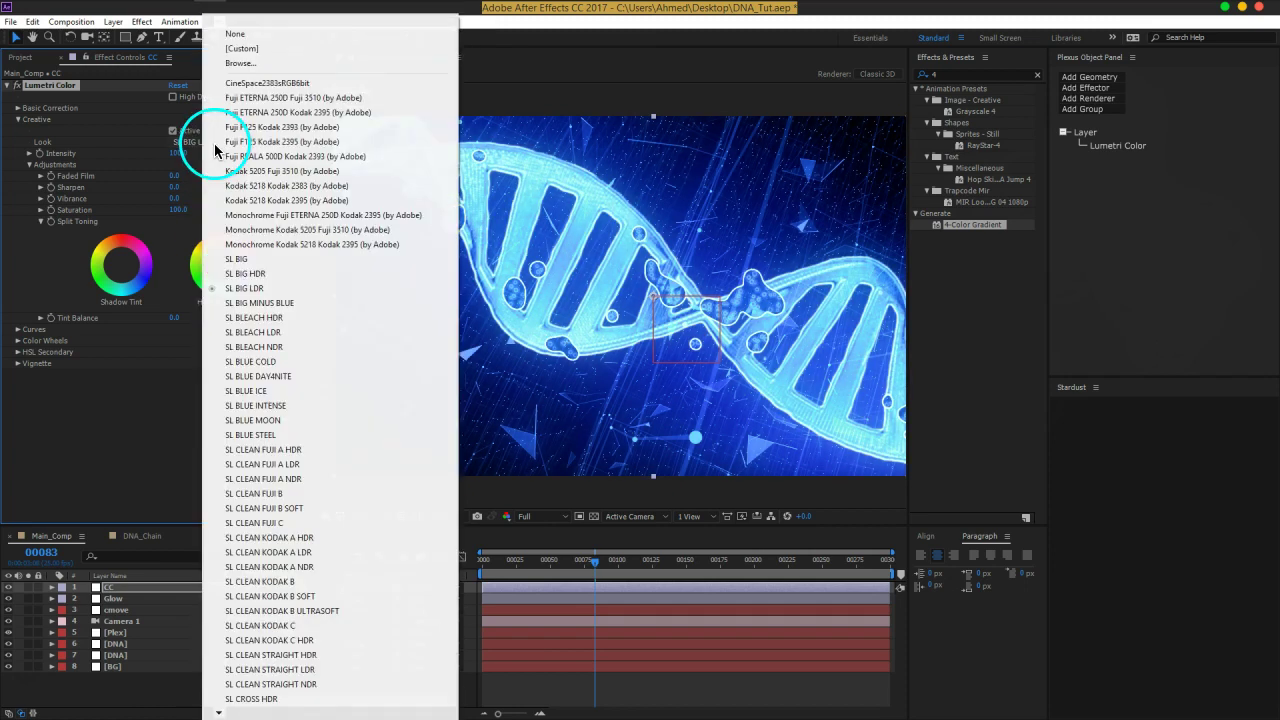
click(258, 362)
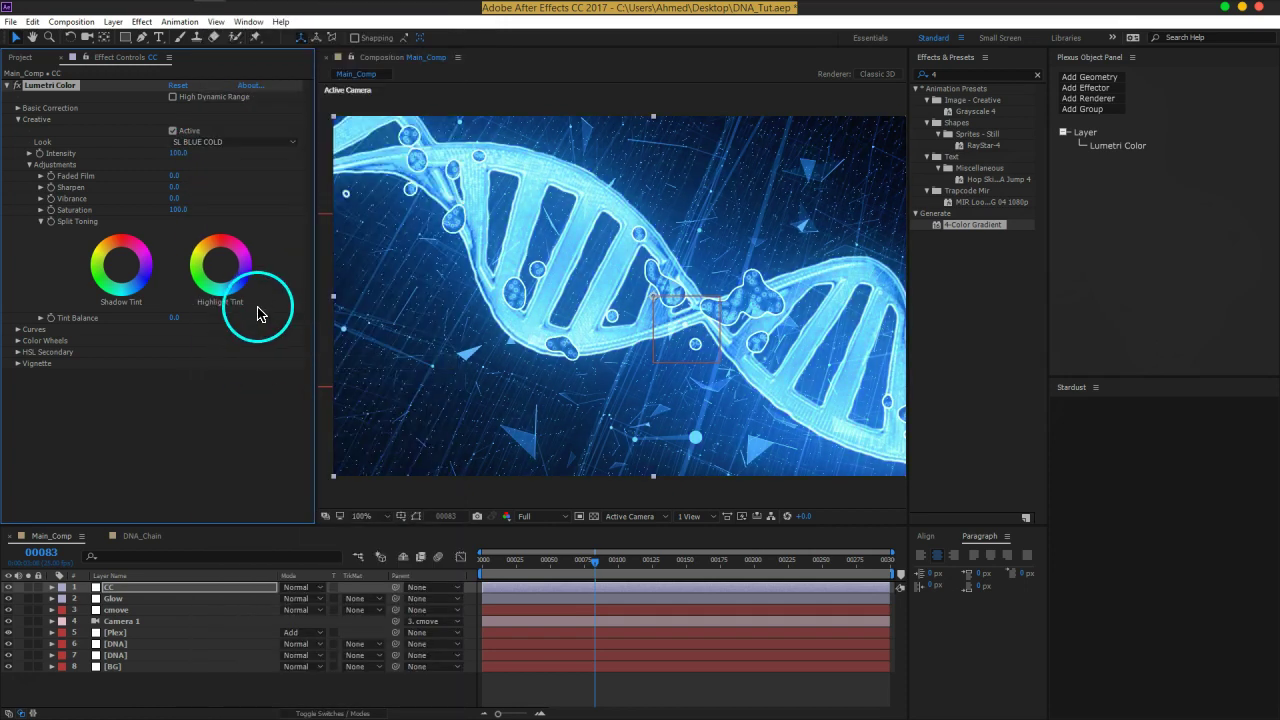
click(15, 86)
click(15, 86)
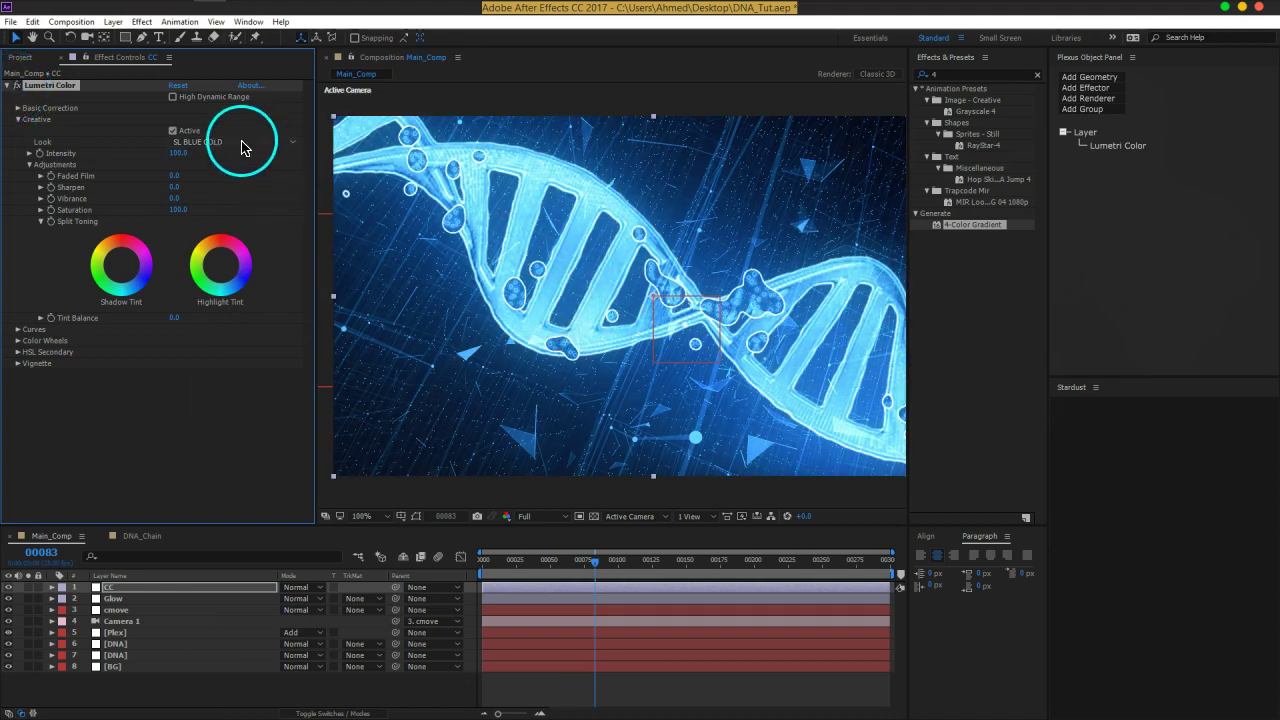
click(243, 142)
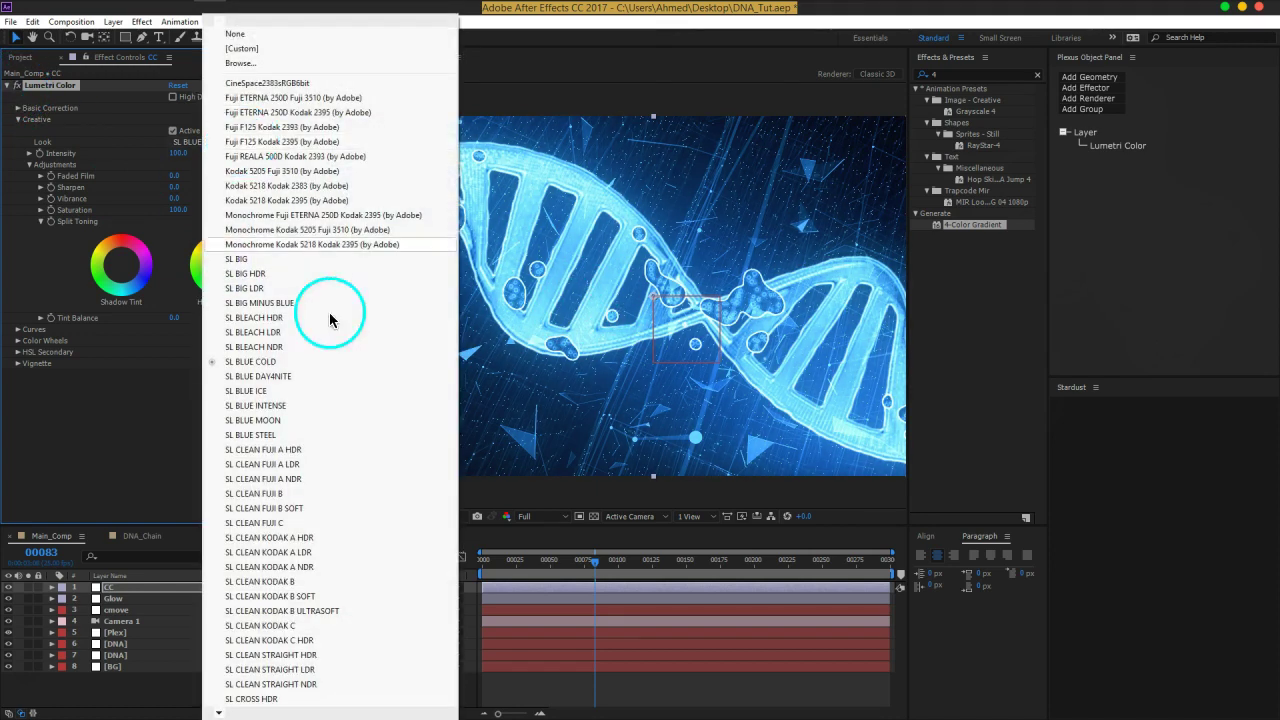
click(299, 377)
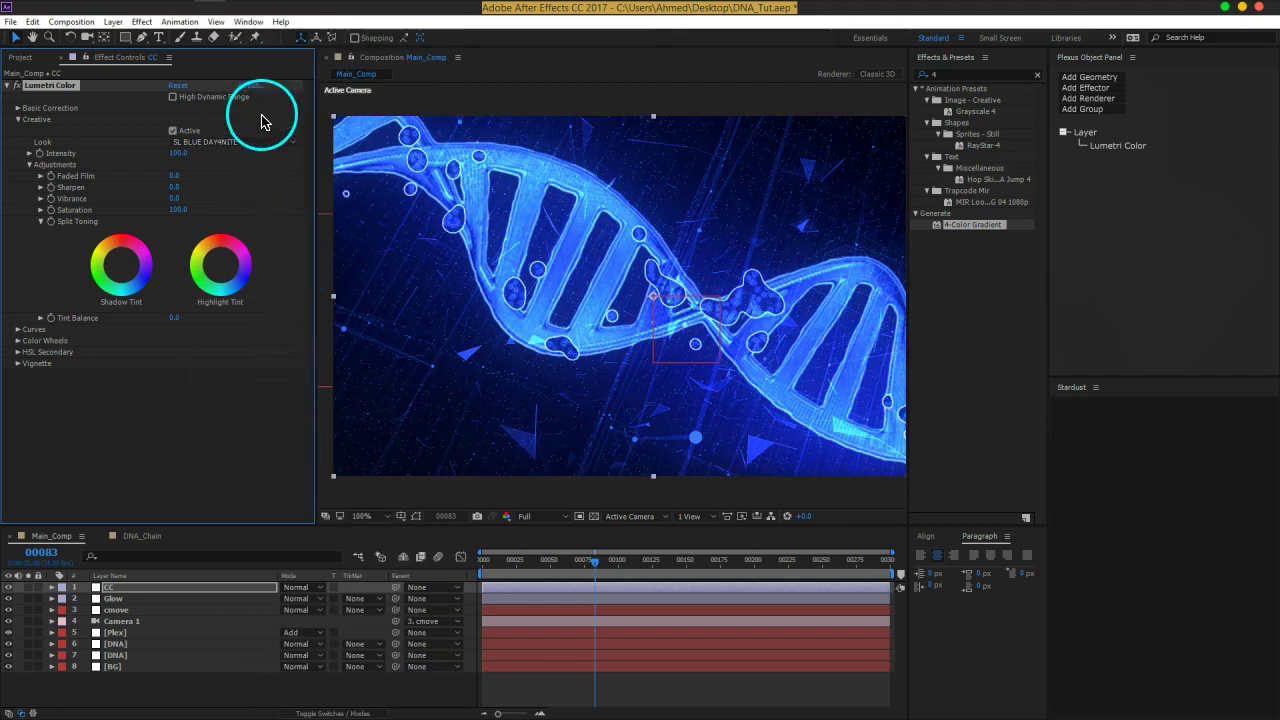
Test SL CLEAN STRAIGHT HDR and SL CLEAN KODAK B, then return to SL BLUE COLD
click(262, 142)
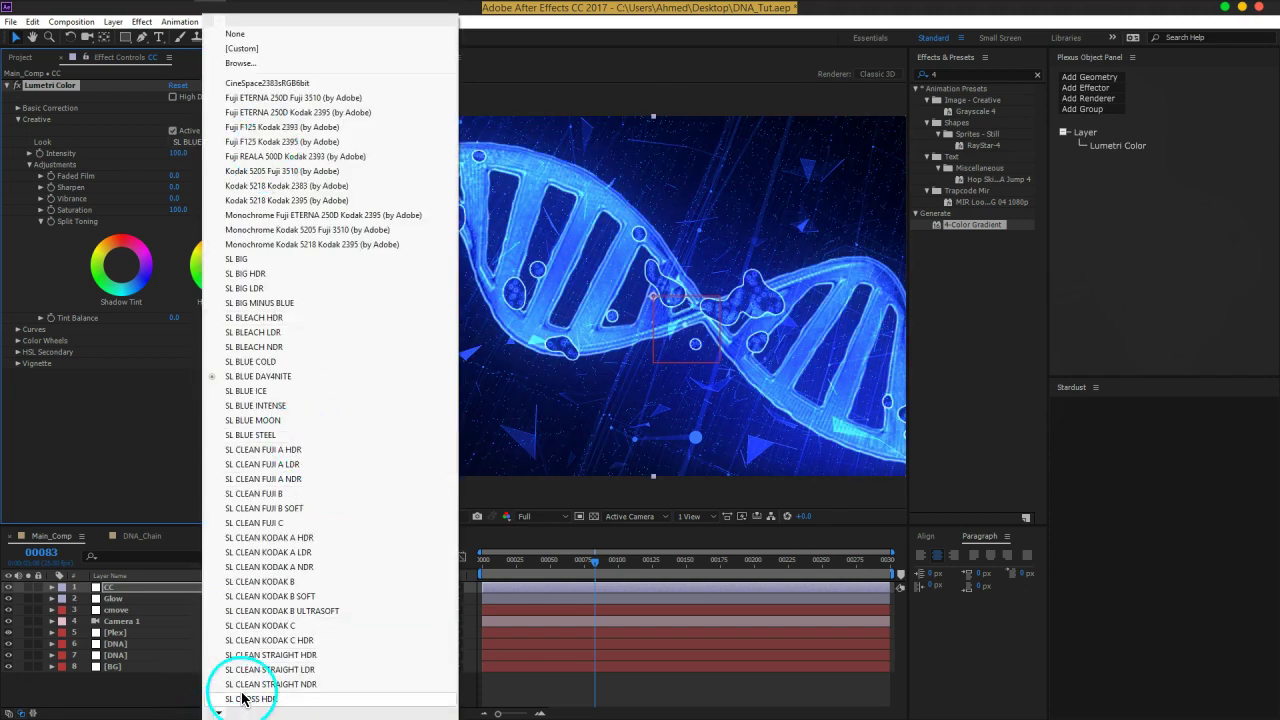
click(251, 652)
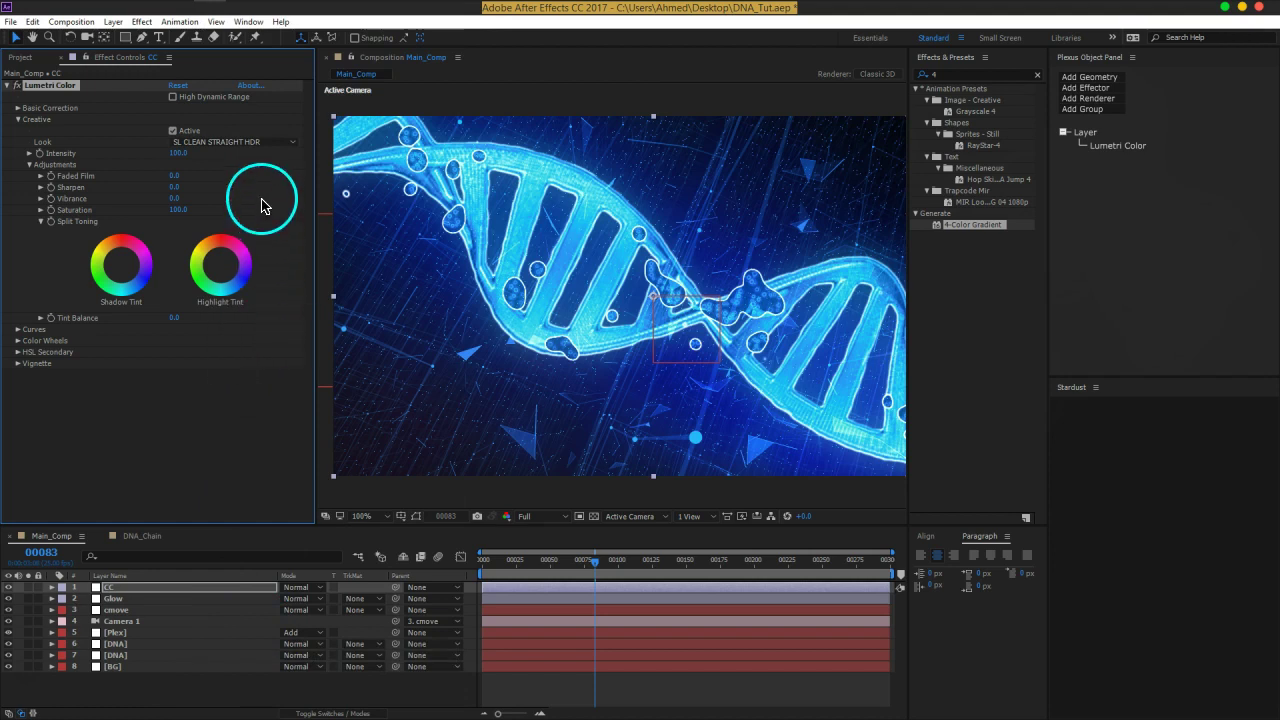
click(262, 142)
click(300, 580)
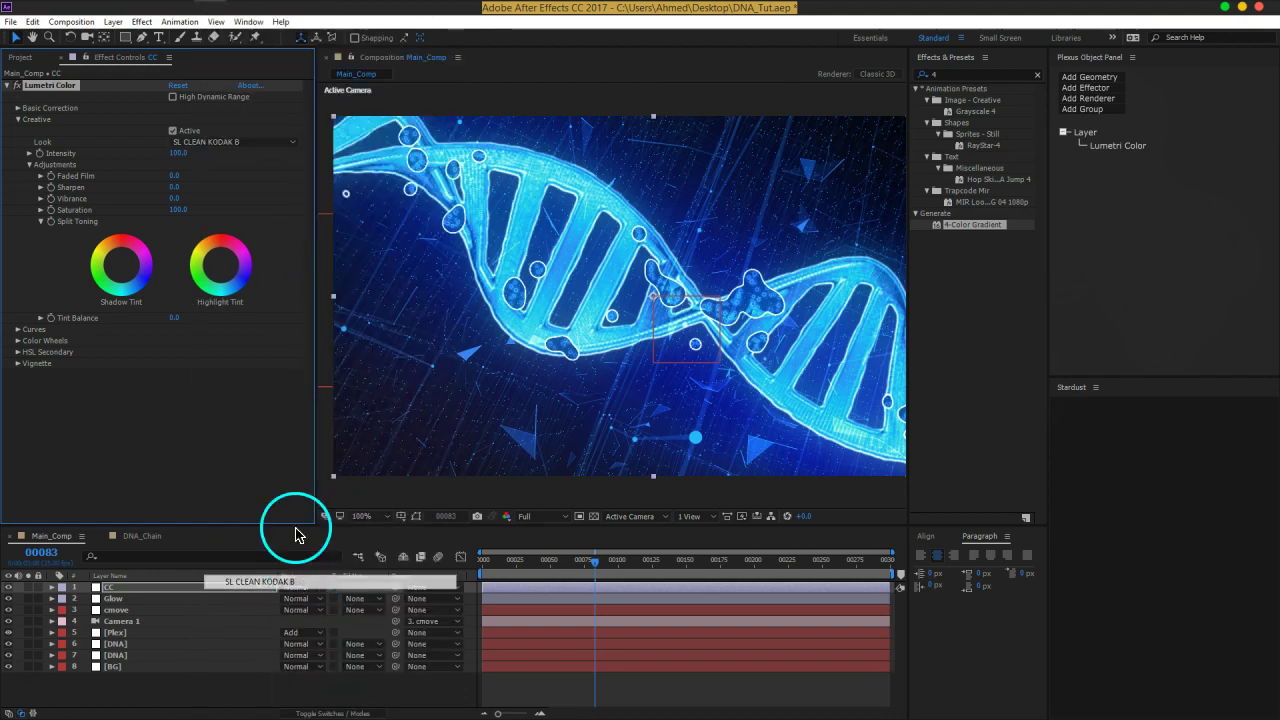
click(262, 142)
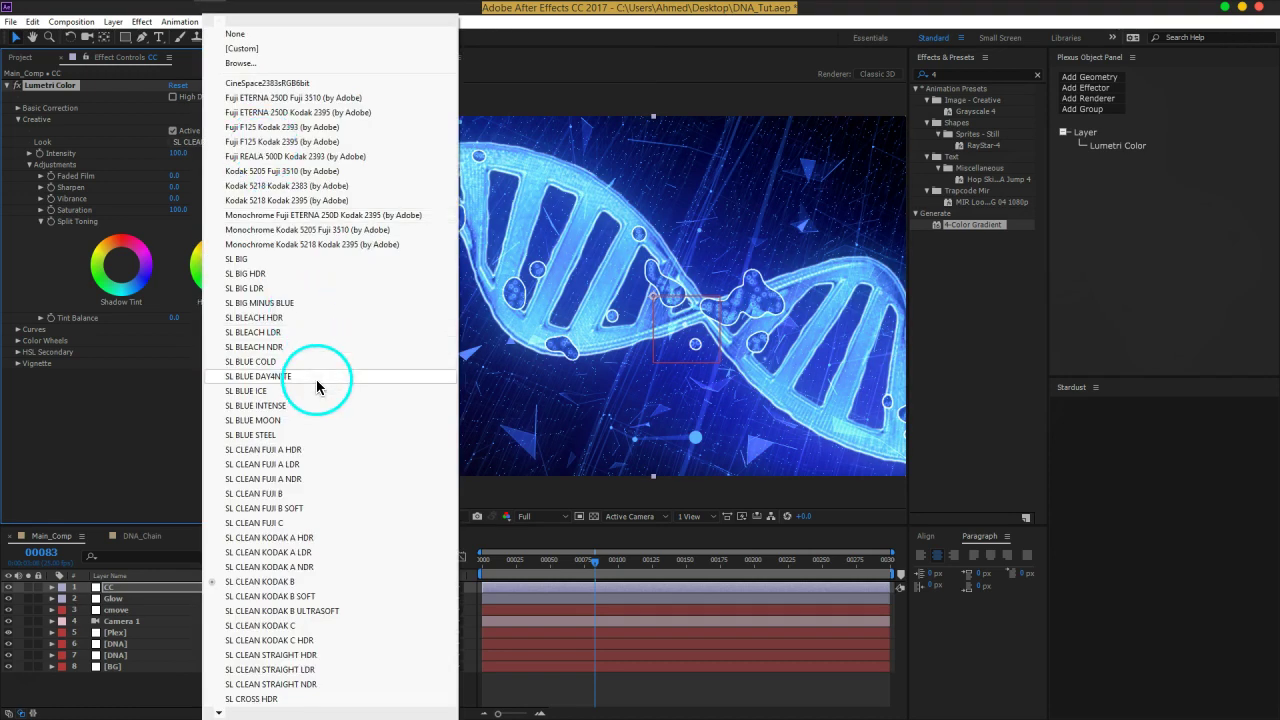
click(310, 360)
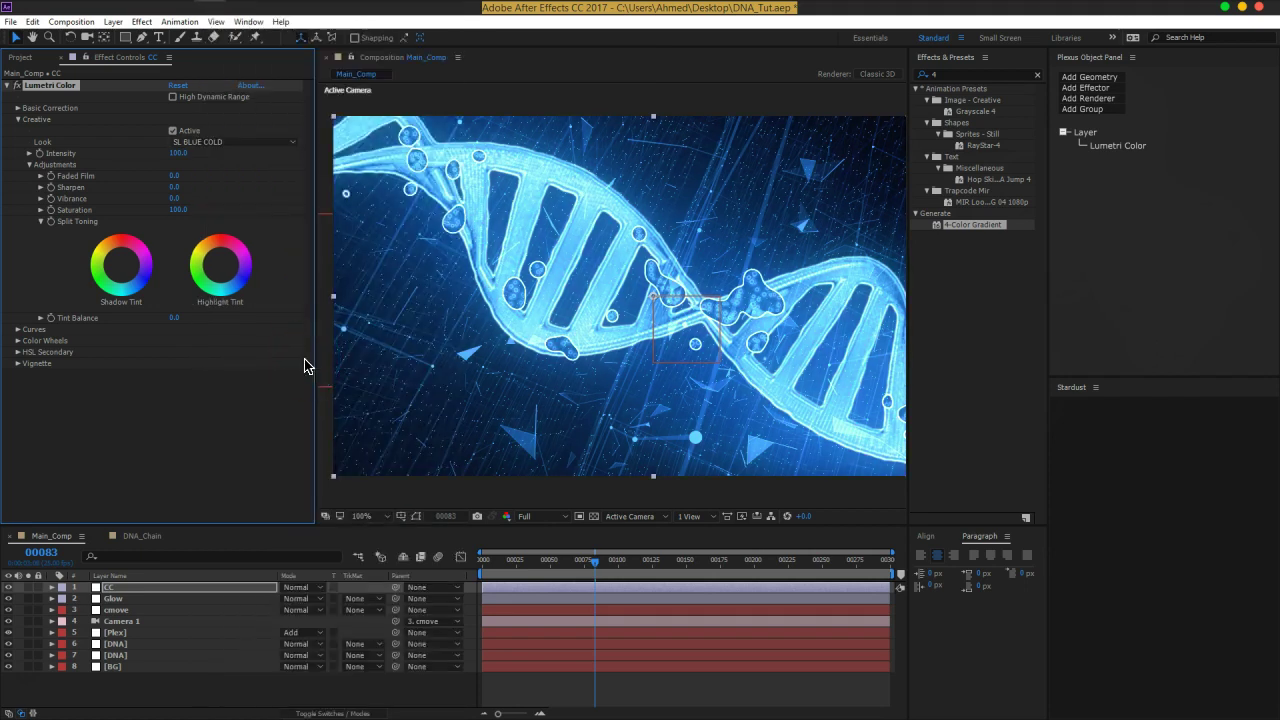
Try the SL IRON LDR, SL IRON NDR and SL GOLD RUSH HDR looks
click(246, 142)
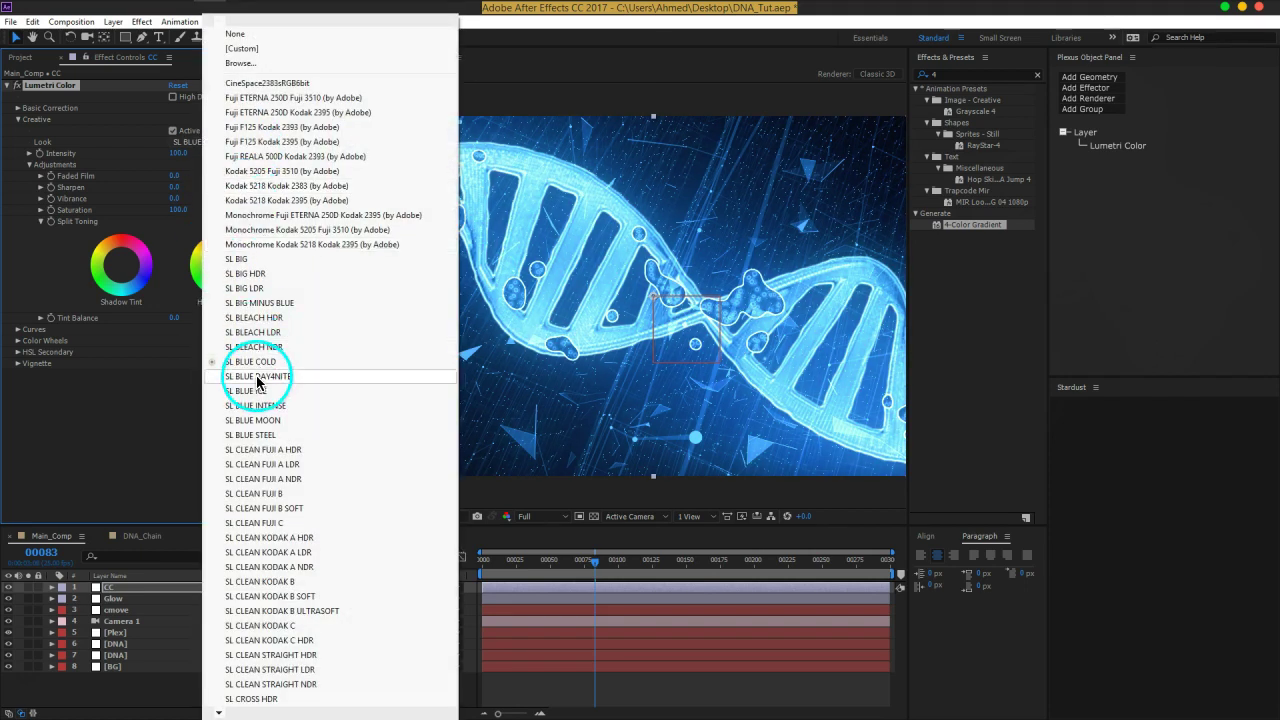
mouse_move(219, 713)
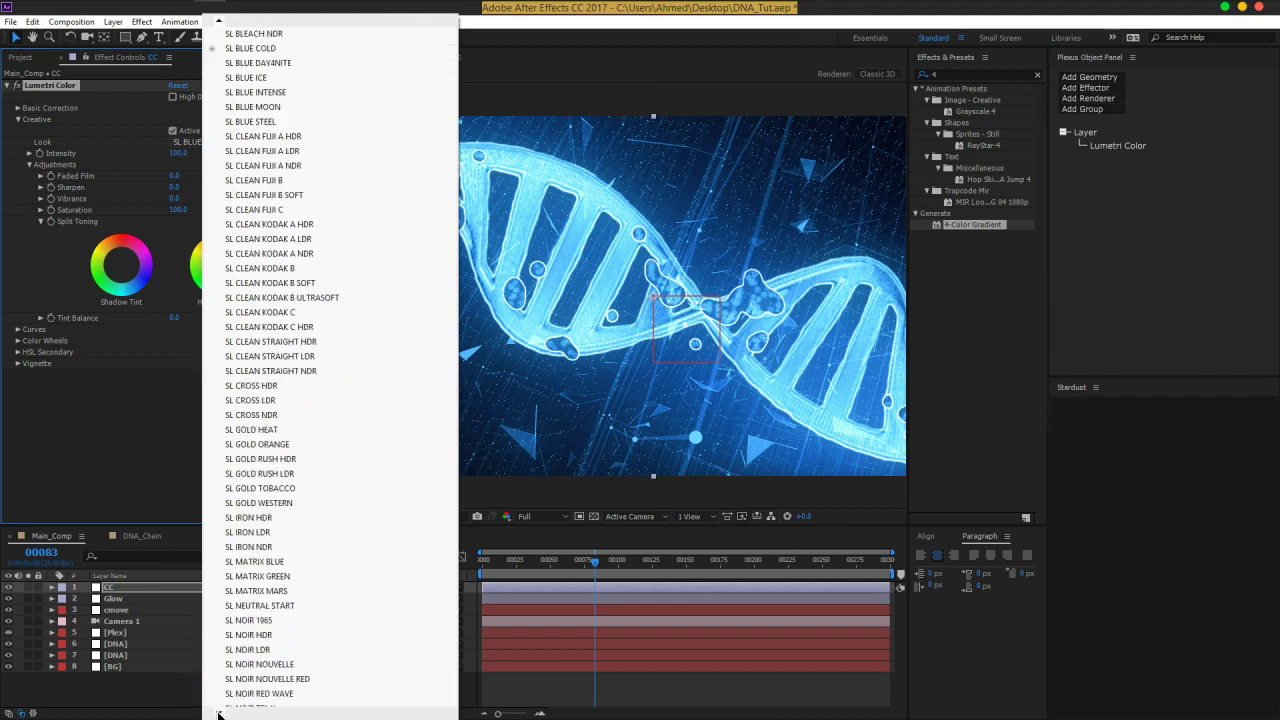
click(262, 532)
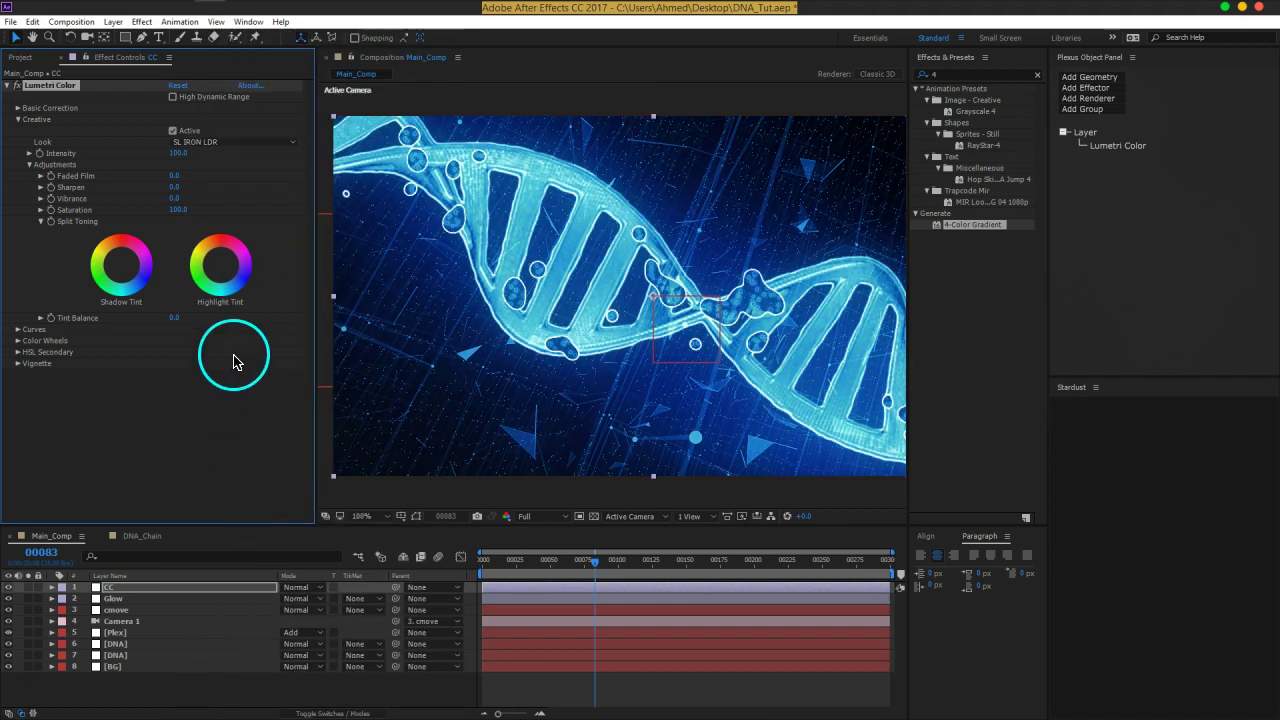
click(241, 142)
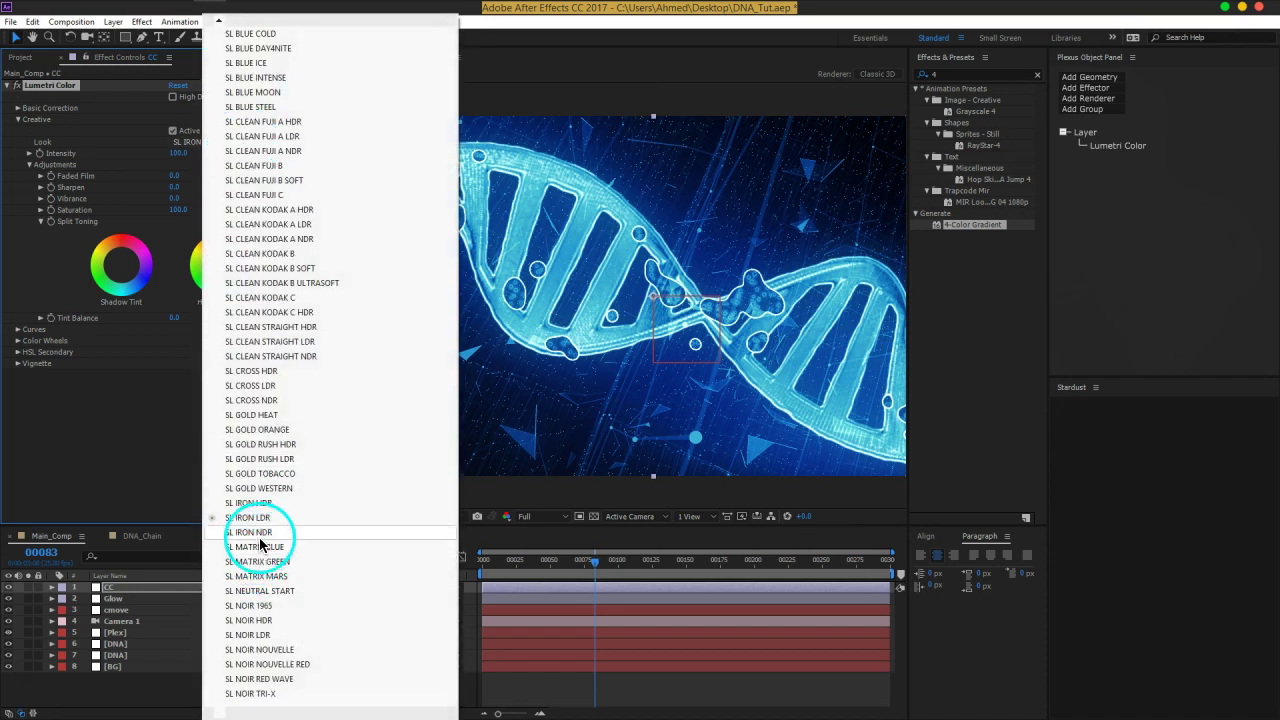
click(257, 532)
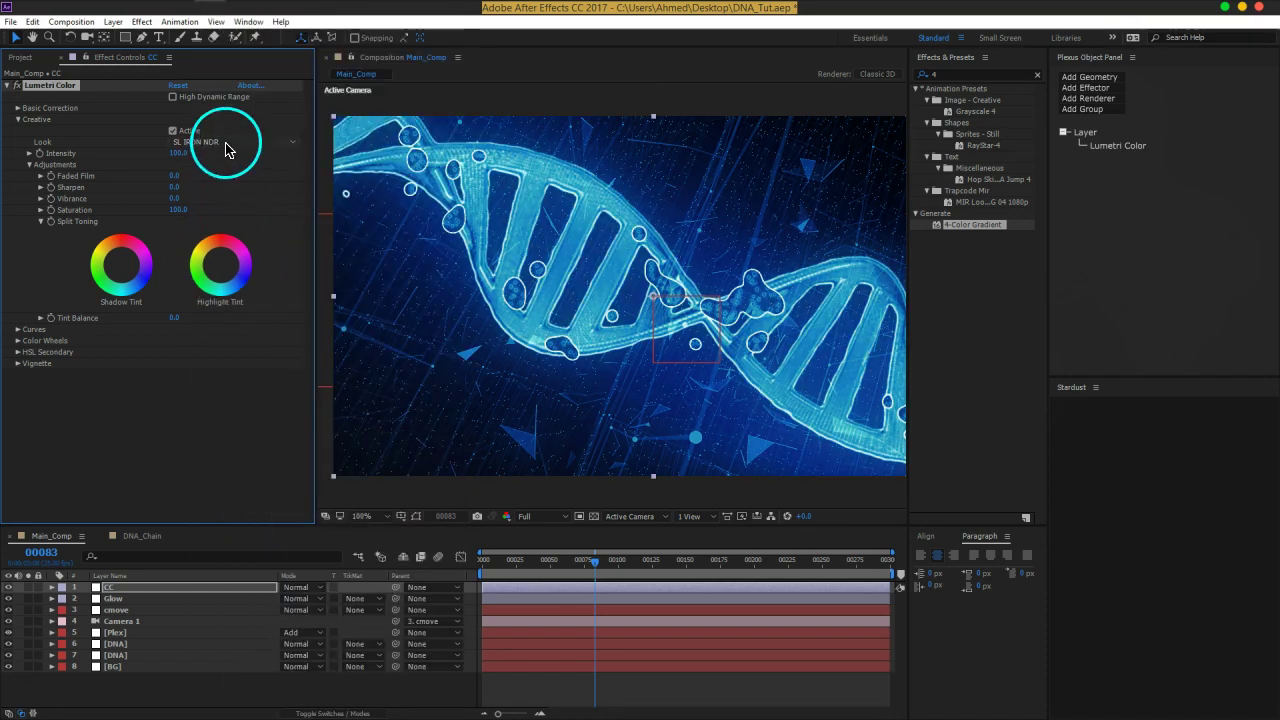
click(225, 149)
click(305, 515)
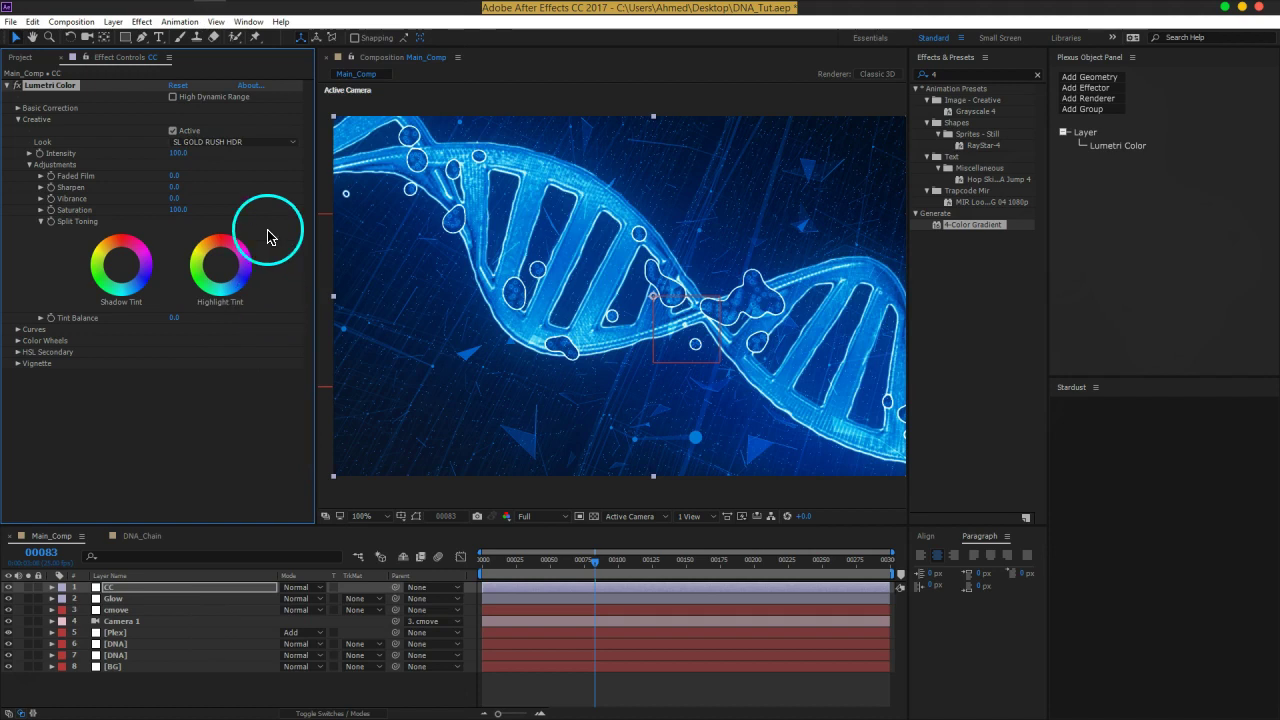
Compare SL CLEAN KODAK A NDR and SL CLEAN FUJI A NDR, settling on SL BLUE STEEL
click(253, 150)
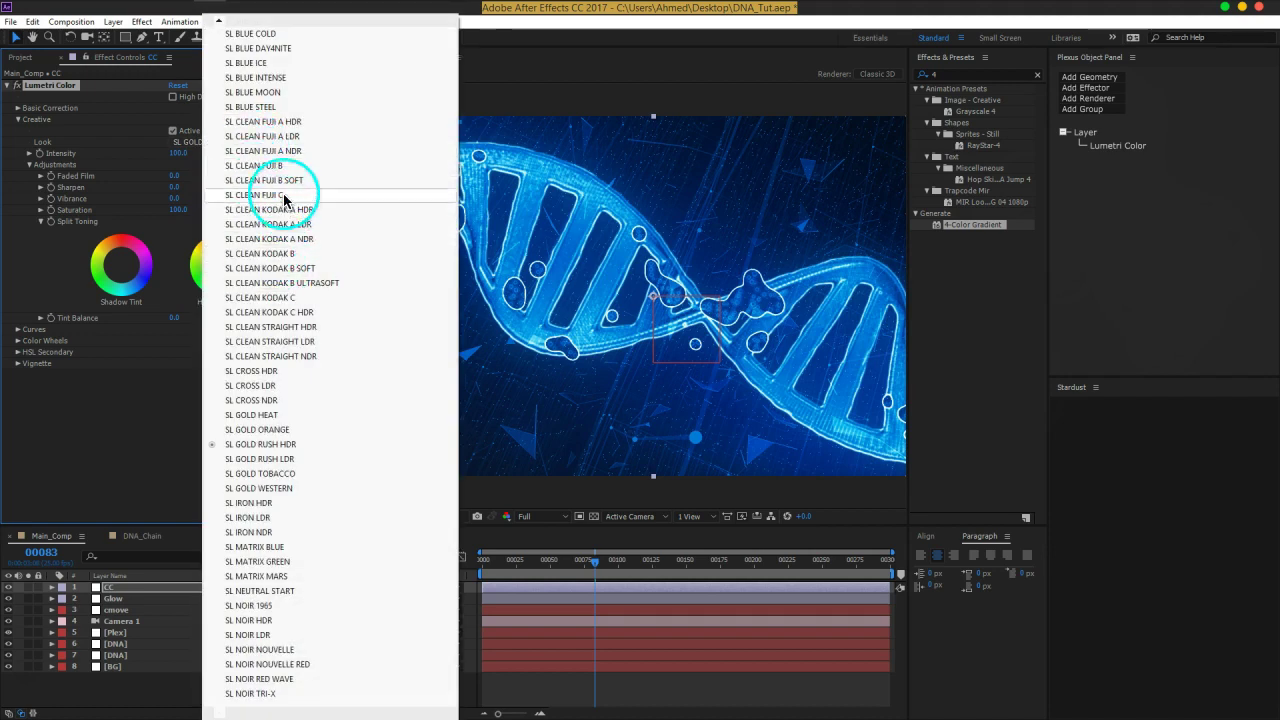
click(320, 239)
click(249, 142)
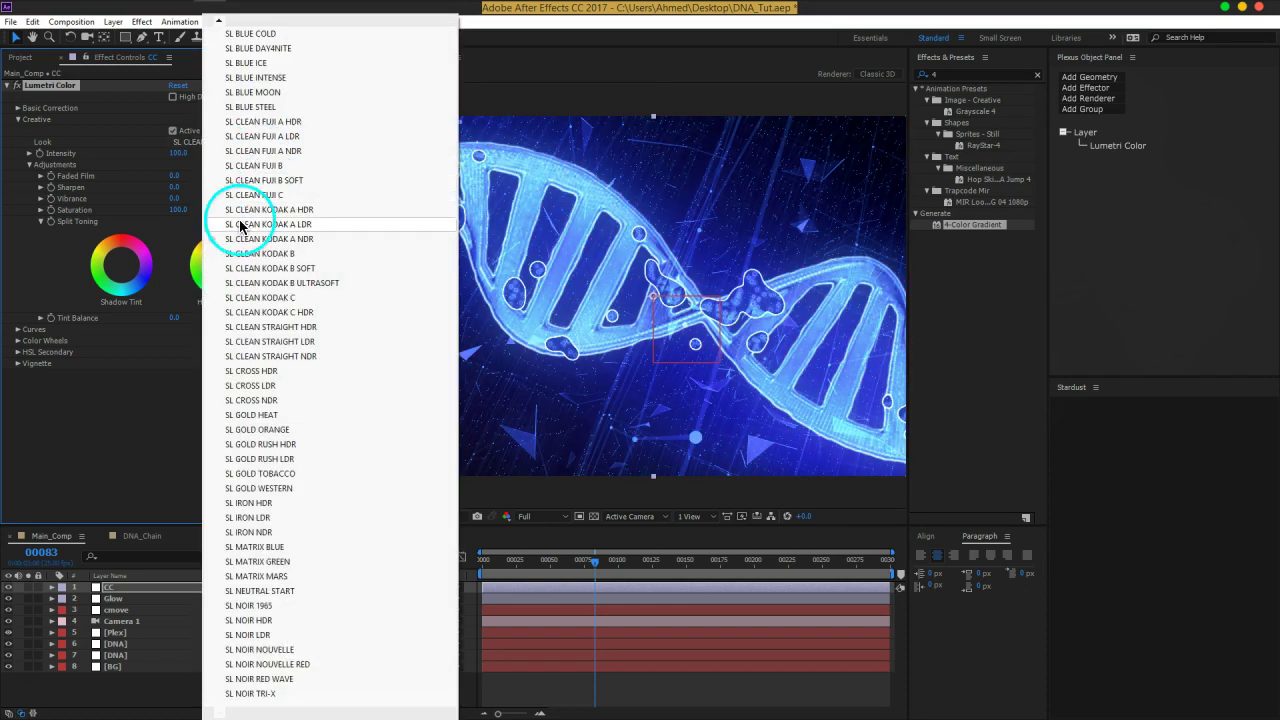
click(288, 151)
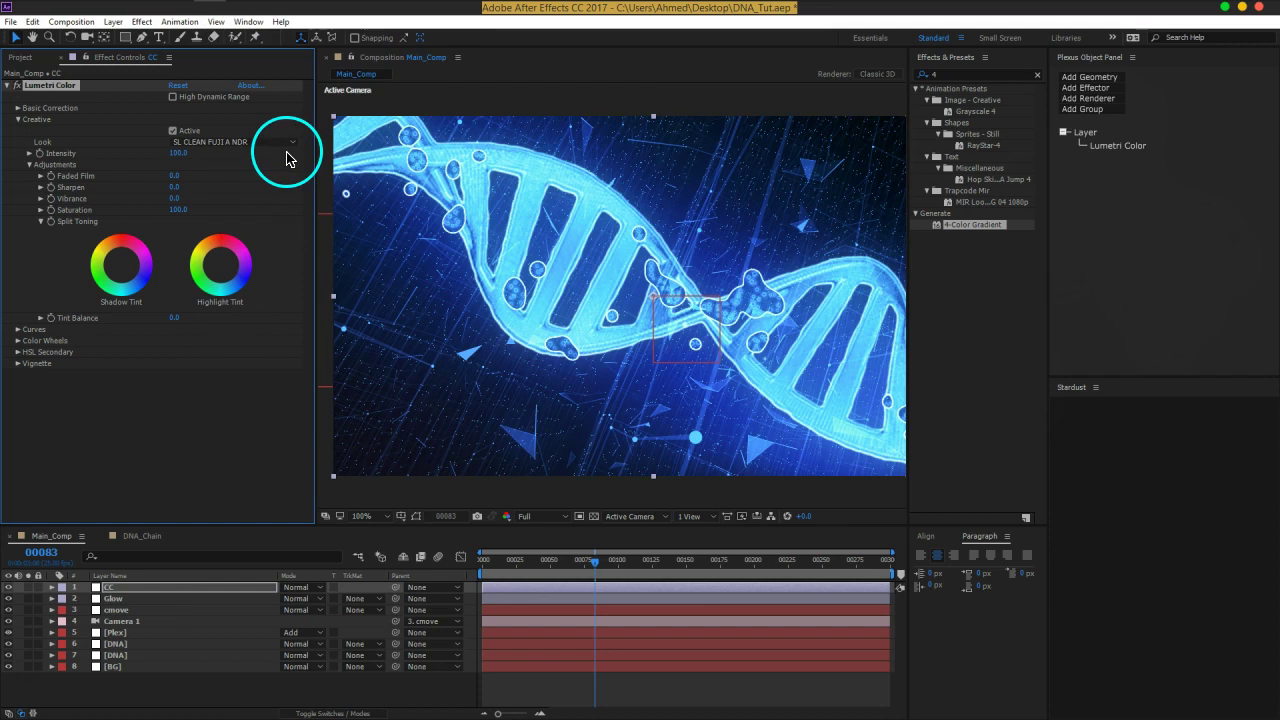
click(267, 145)
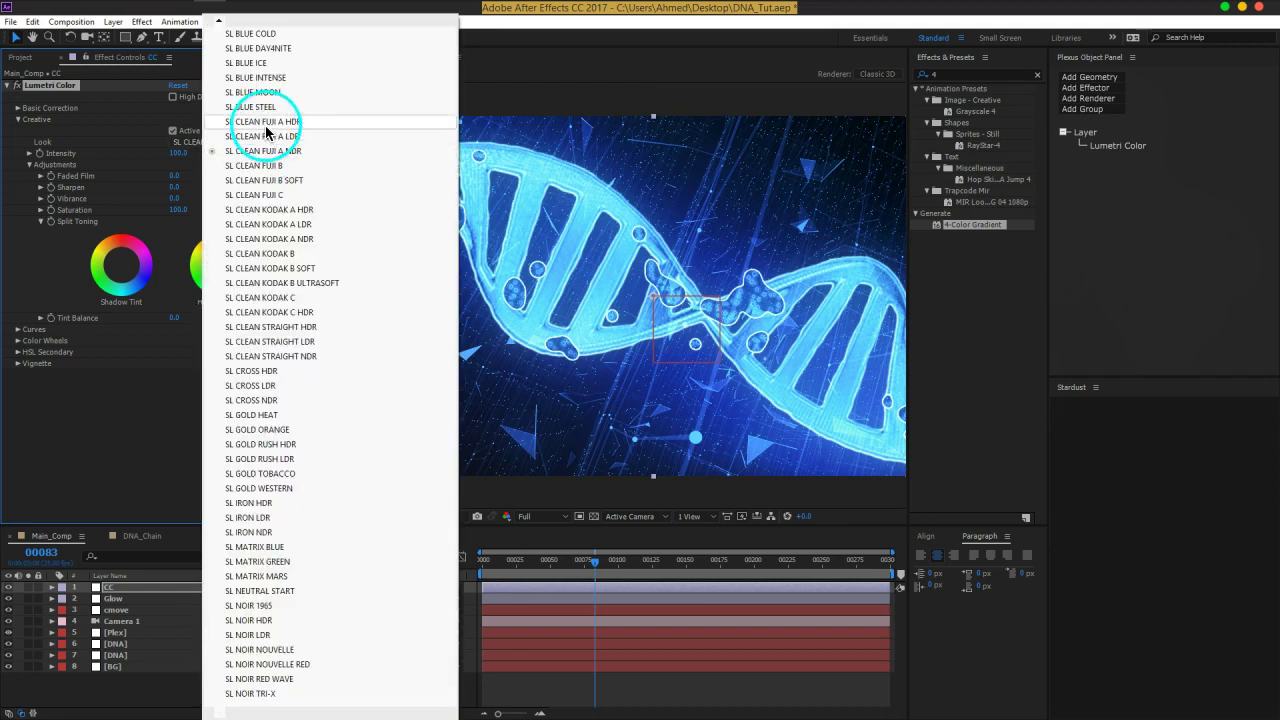
click(263, 108)
click(263, 125)
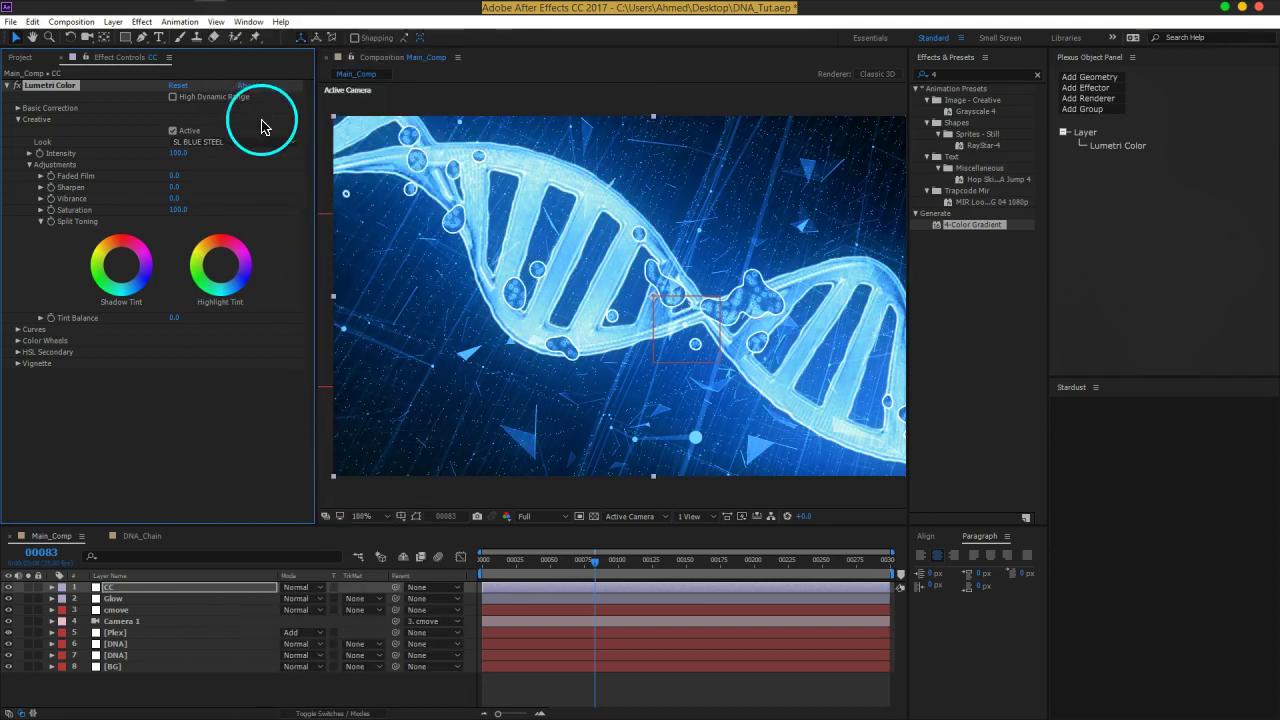
Switch to the SL BLUE MOON look, with Sharpen 36, Vibrance 34 and Tint Balance -140
click(258, 92)
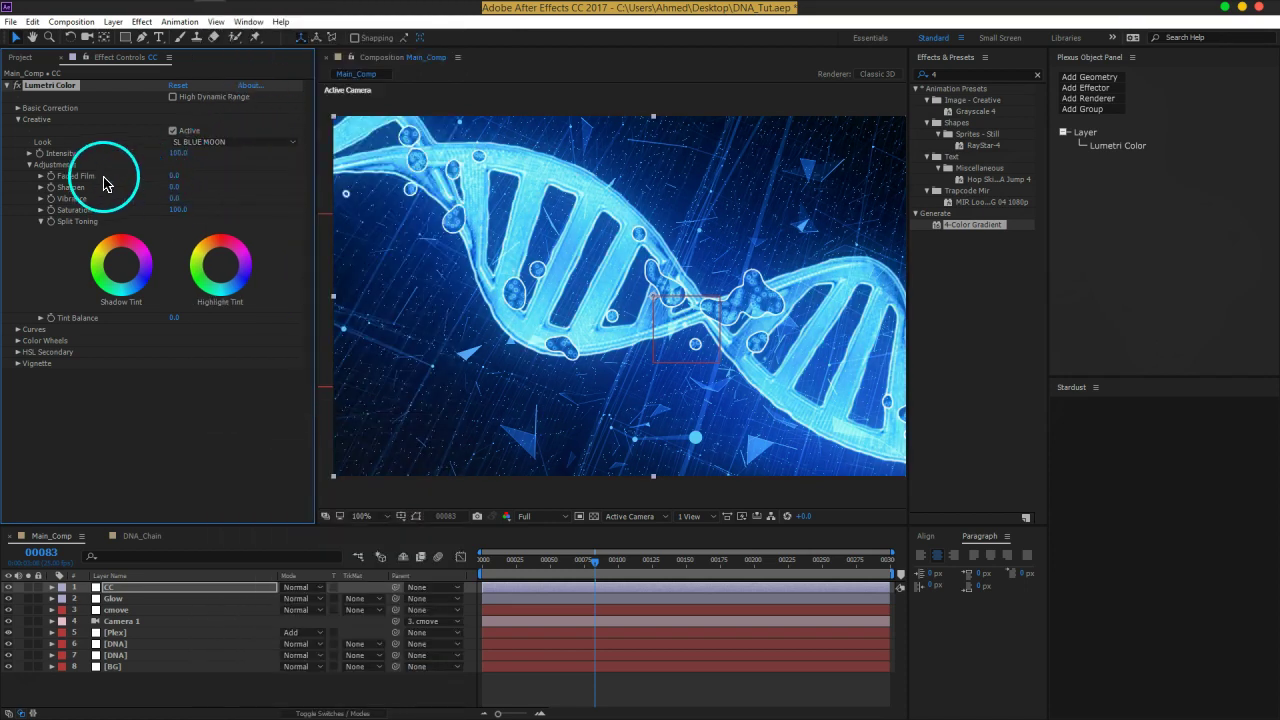
mouse_move(195, 189)
mouse_down()
mouse_move(221, 189)
mouse_move(205, 194)
mouse_up()
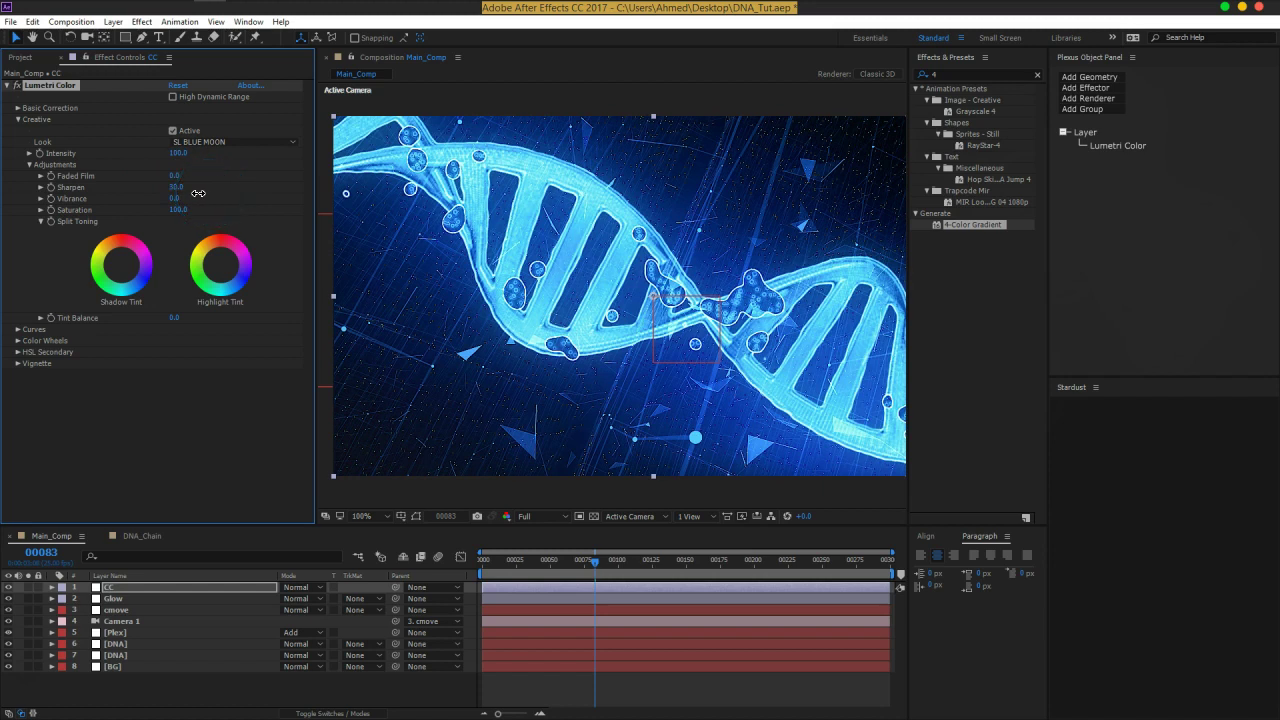
mouse_move(153, 198)
mouse_down()
mouse_move(102, 198)
mouse_move(184, 198)
mouse_up()
mouse_move(176, 199)
mouse_down()
mouse_move(141, 204)
mouse_move(204, 204)
mouse_up()
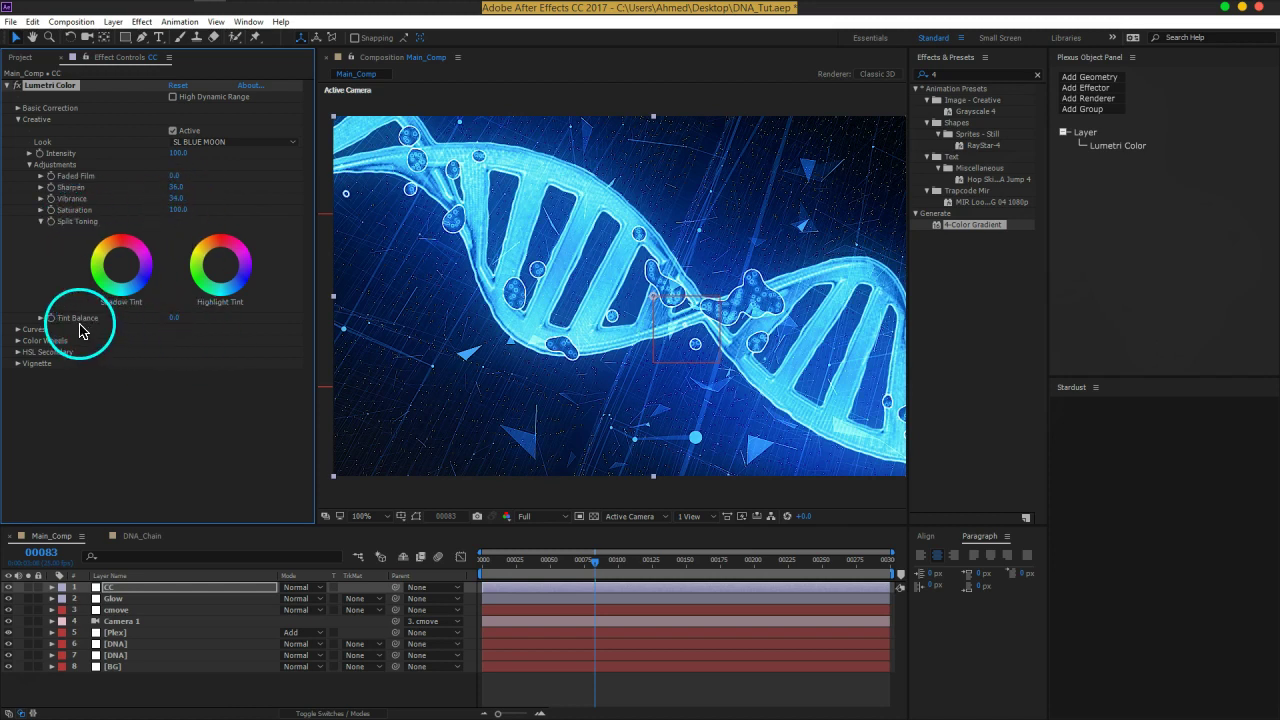
mouse_move(166, 320)
mouse_down()
mouse_move(93, 325)
mouse_move(346, 325)
mouse_move(178, 320)
mouse_up()
Reset Tint Balance to 0
click(178, 318)
text(0)
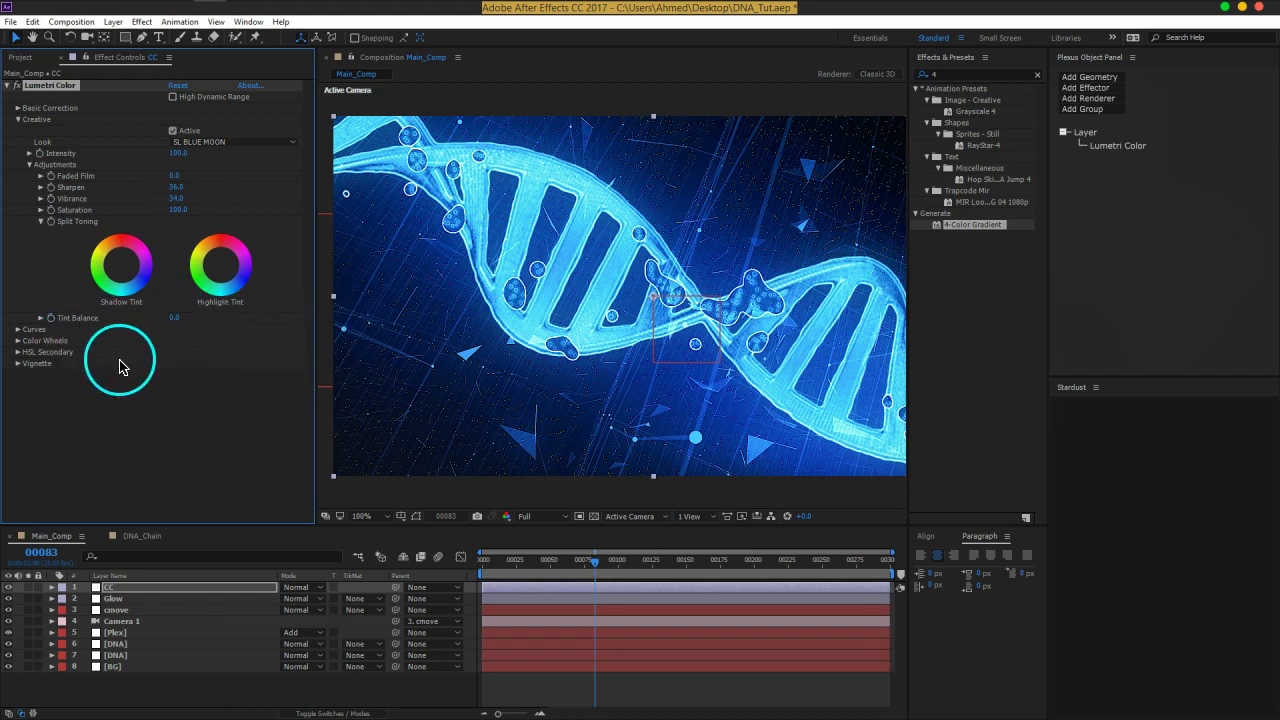
scroll(22, 335, down, 1)
scroll(29, 334, up, 5)
scroll(40, 271, down, 3)
scroll(43, 251, down, 2)
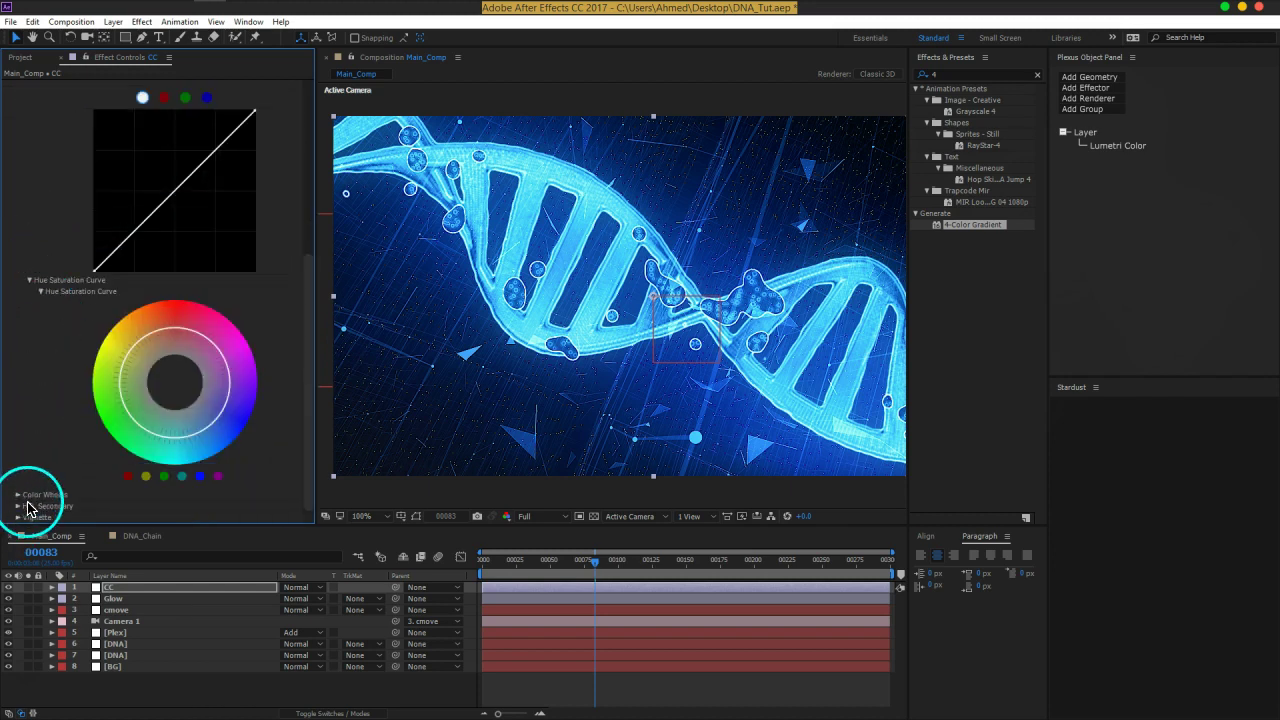
Expand the Color Wheels, HSL Secondary and Key settings in Effect Controls
click(17, 494)
scroll(23, 429, down, 4)
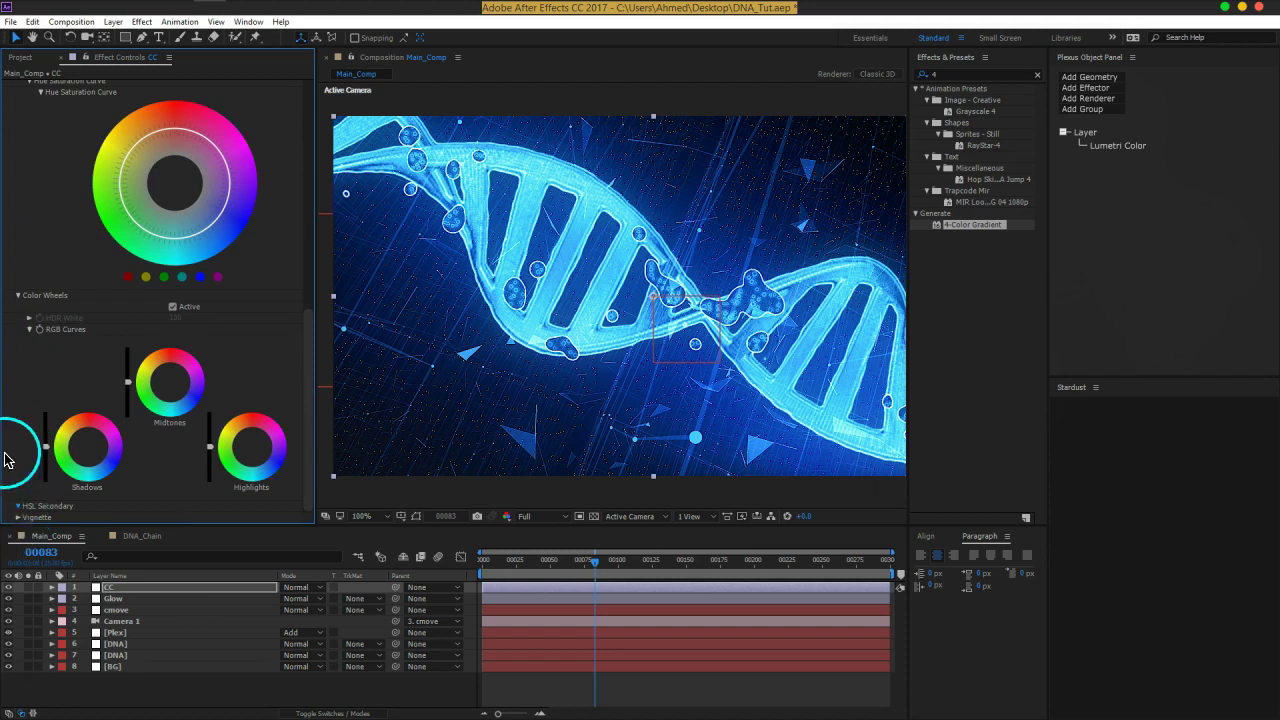
scroll(5, 460, down, 1)
click(40, 458)
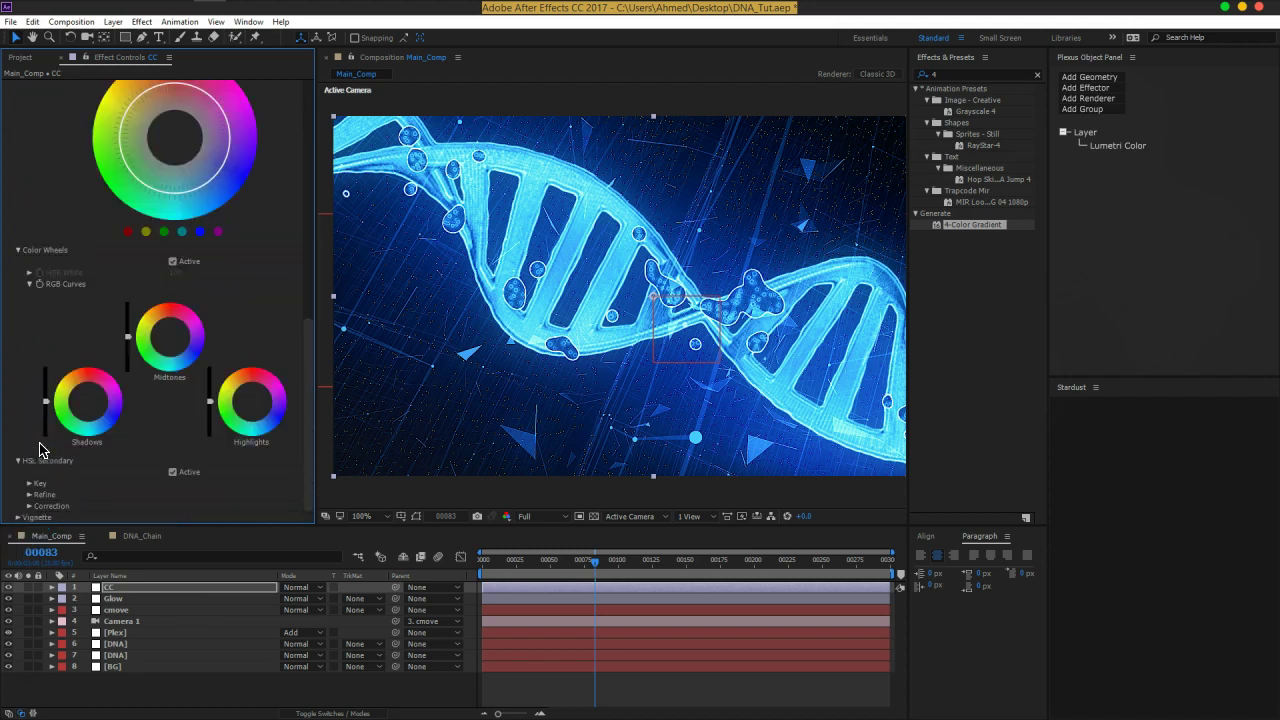
click(31, 485)
scroll(14, 505, down, 2)
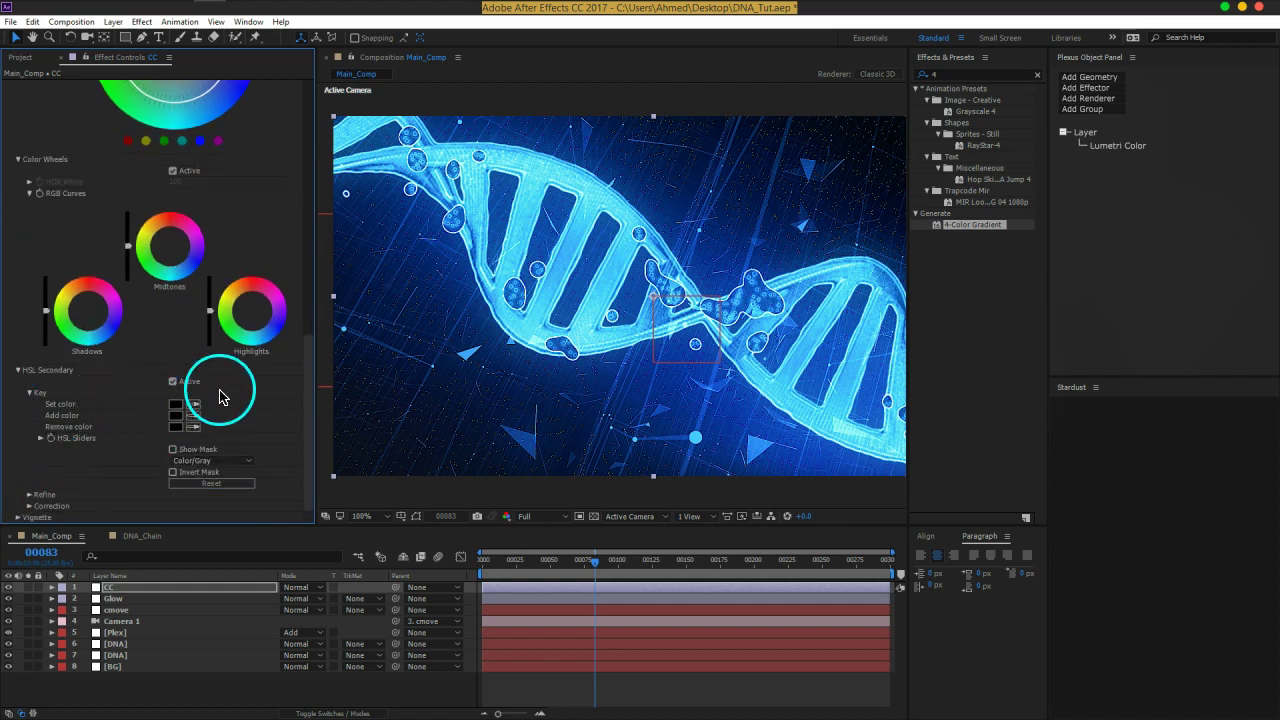
scroll(40, 449, up, 5)
Raise the Lumetri Faded Film value to 37.0
scroll(43, 454, up, 5)
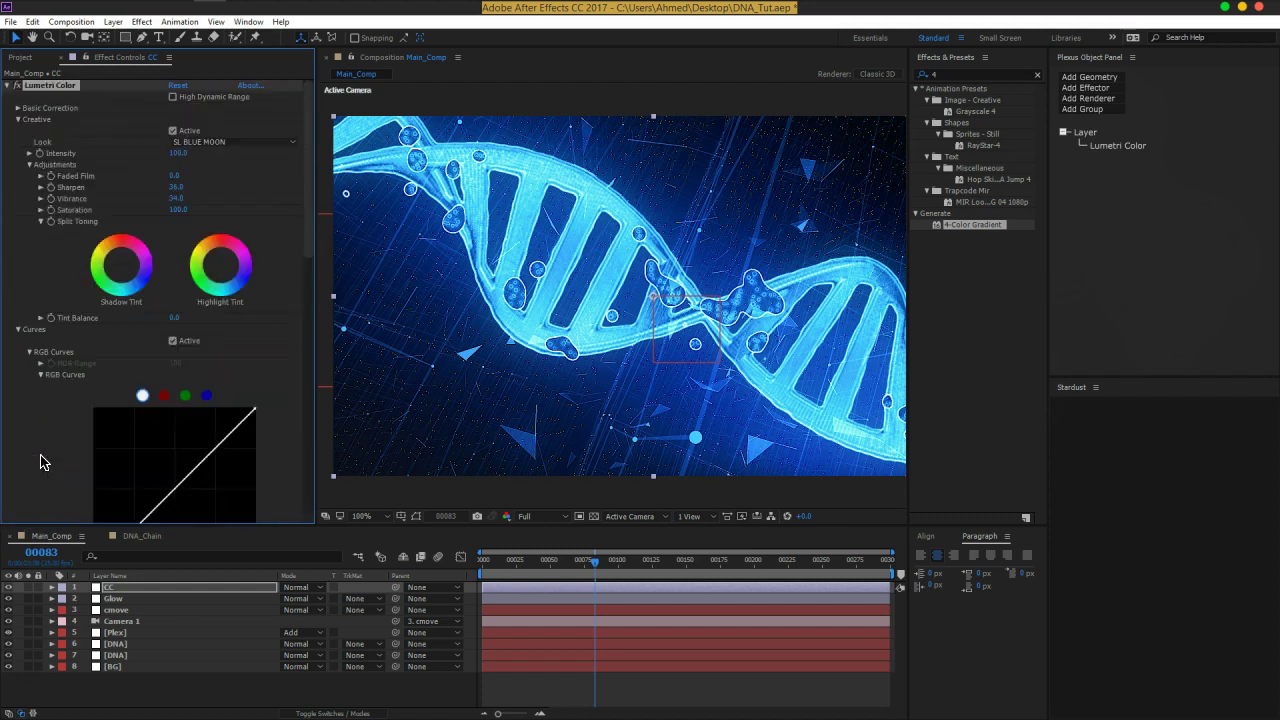
scroll(40, 460, down, 3)
scroll(41, 462, down, 2)
scroll(43, 462, up, 3)
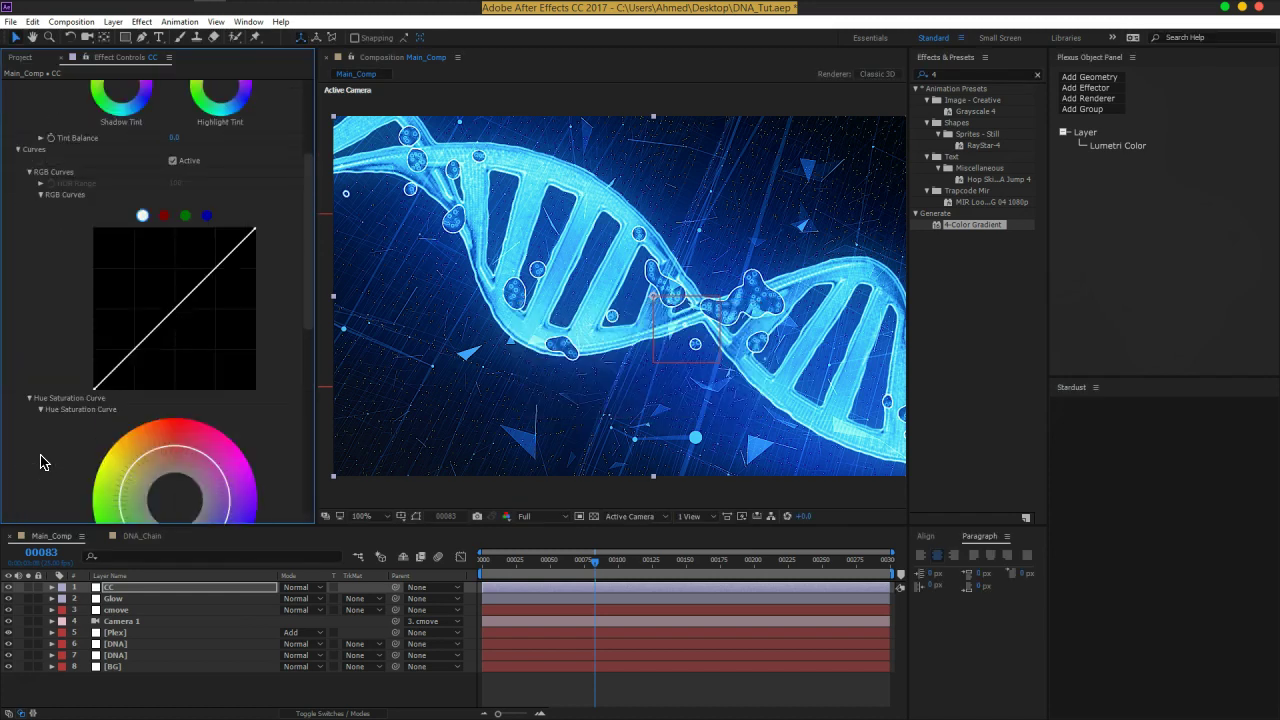
scroll(43, 462, up, 2)
scroll(43, 462, down, 1)
mouse_move(172, 437)
mouse_down()
mouse_move(118, 462)
mouse_move(130, 452)
mouse_up()
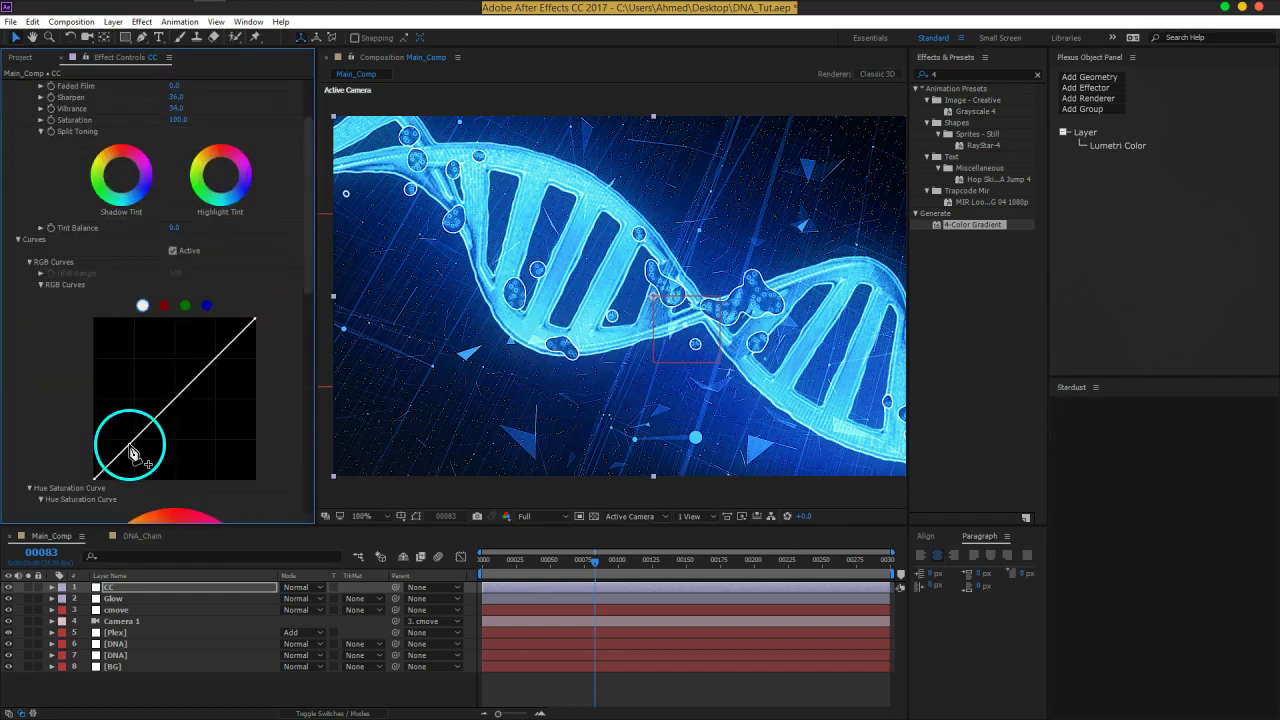
scroll(57, 371, up, 2)
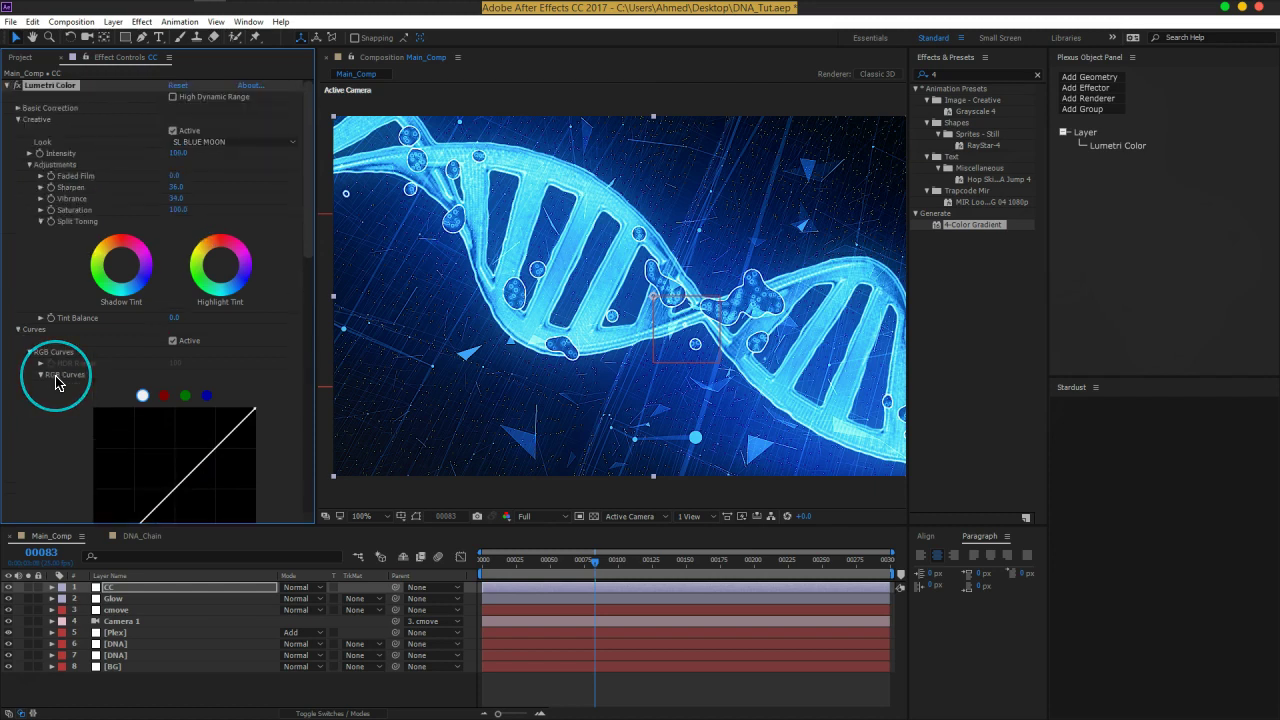
mouse_move(60, 353)
mouse_down()
mouse_move(44, 338)
mouse_move(90, 182)
mouse_move(174, 180)
mouse_move(143, 177)
mouse_up()
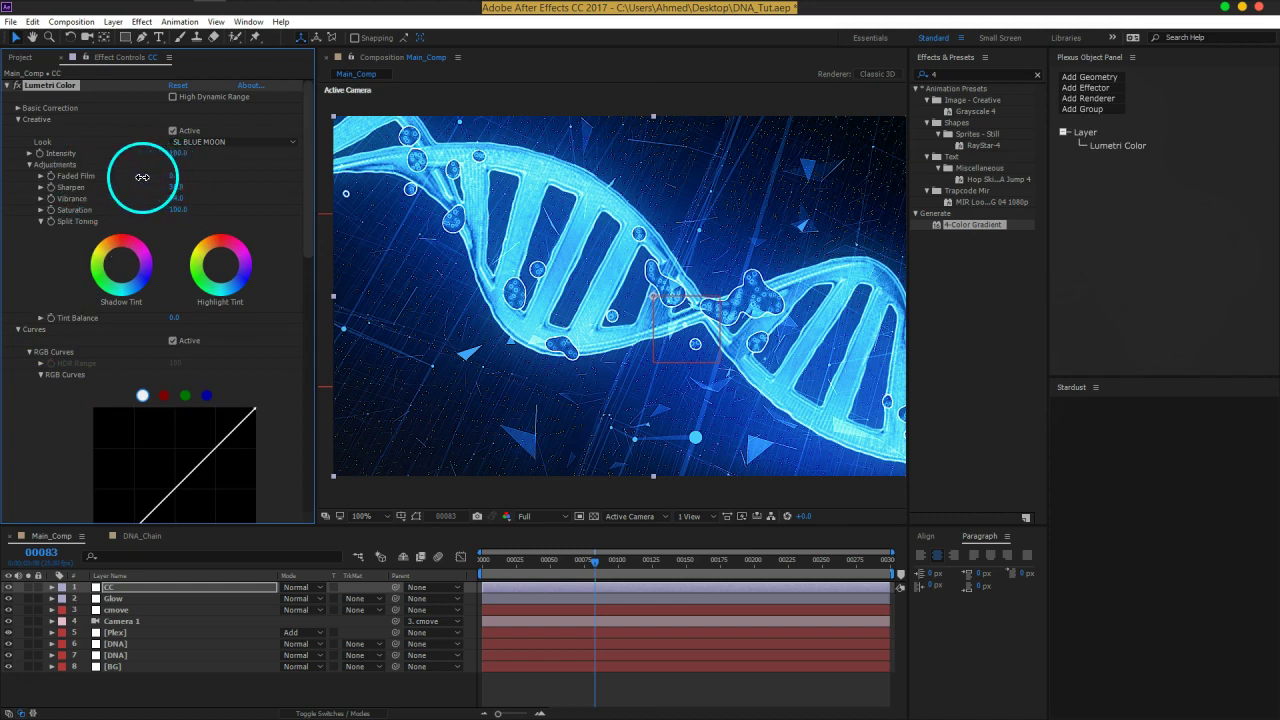
drag(147, 177, 170, 178)
click(778, 306)
Pan the composition so the DNA fills the viewer, and bring up the RGB curve
click(538, 370)
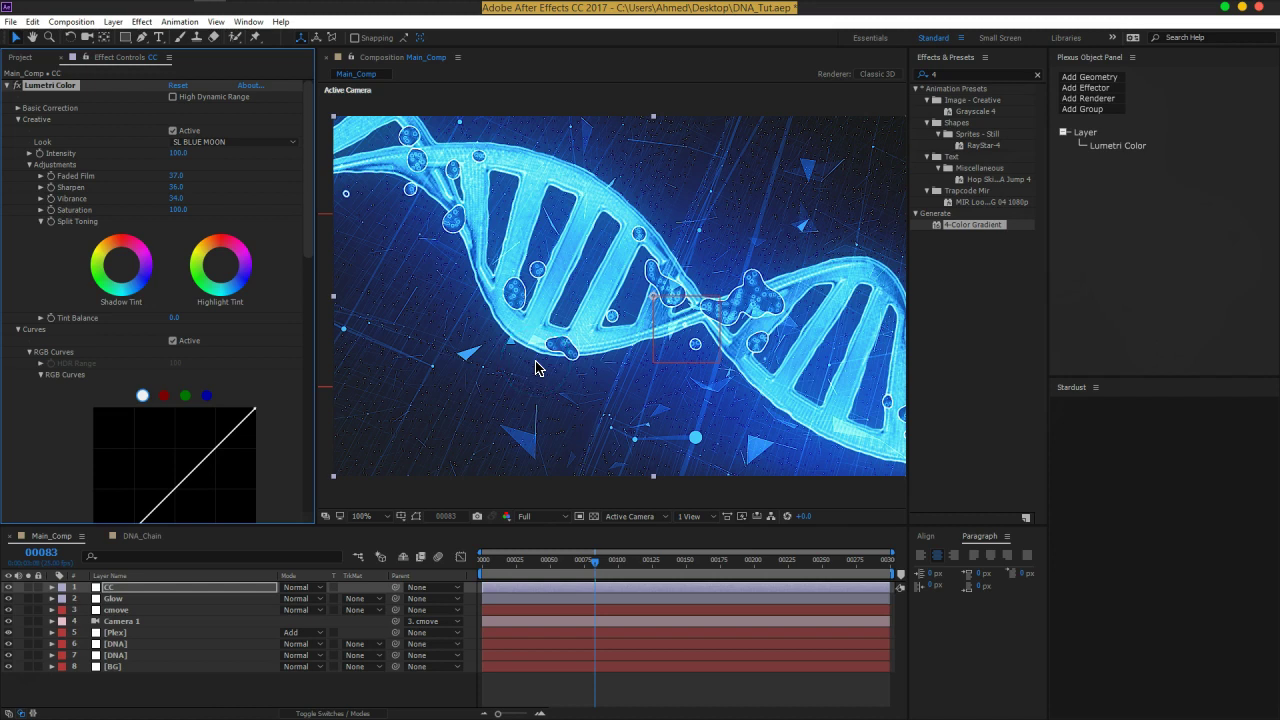
drag(598, 340, 592, 332)
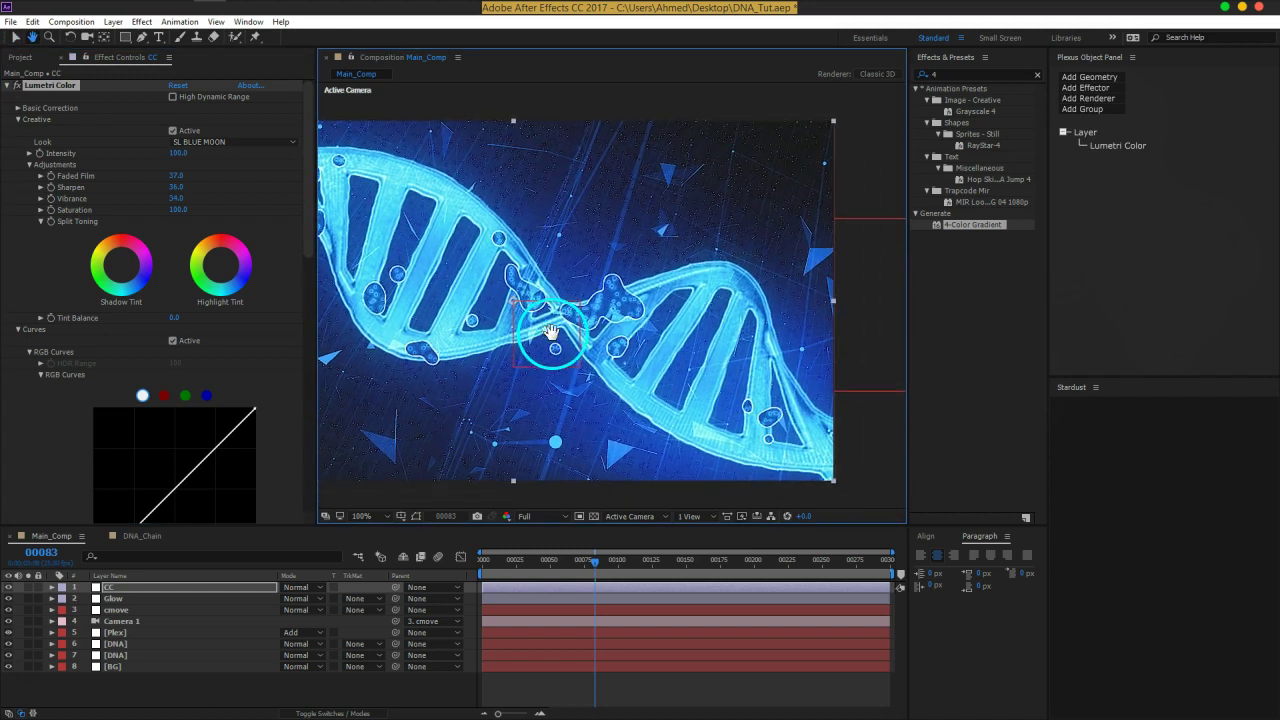
drag(591, 332, 625, 340)
click(160, 590)
scroll(312, 280, down, 5)
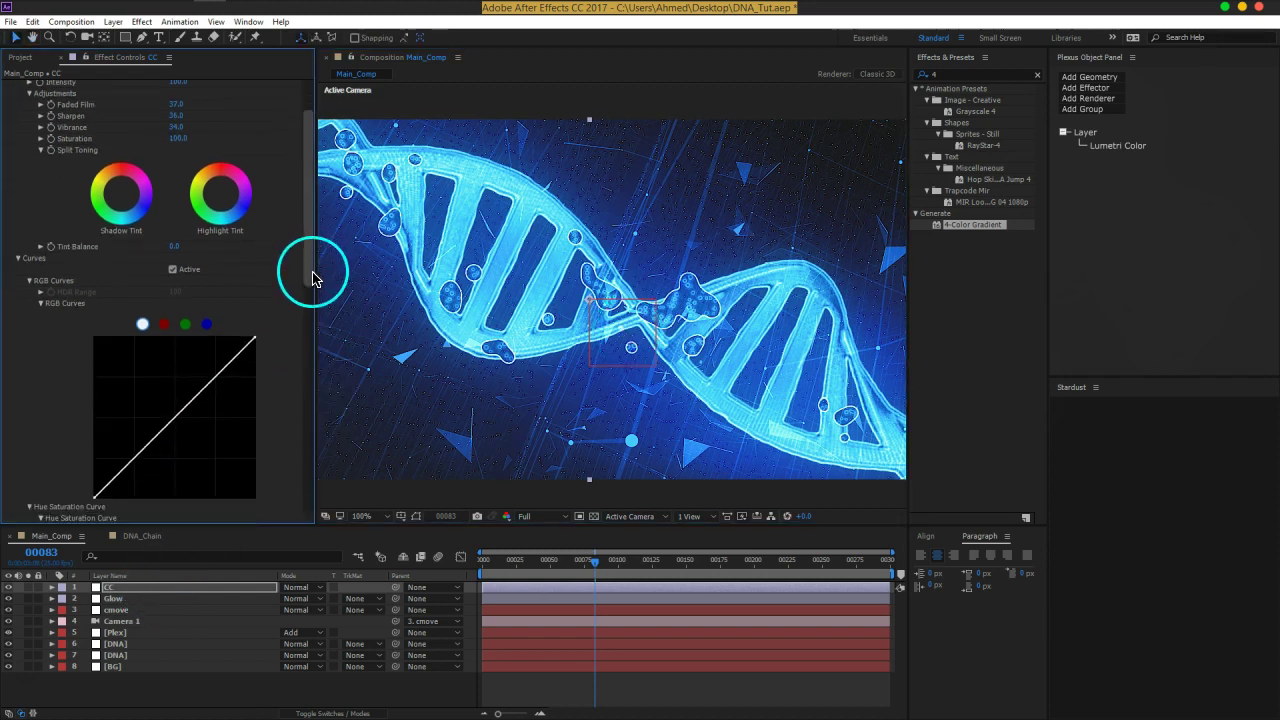
click(125, 420)
Add two points to the RGB curve, forming an S that deepens shadows and lifts highlights
drag(130, 420, 130, 413)
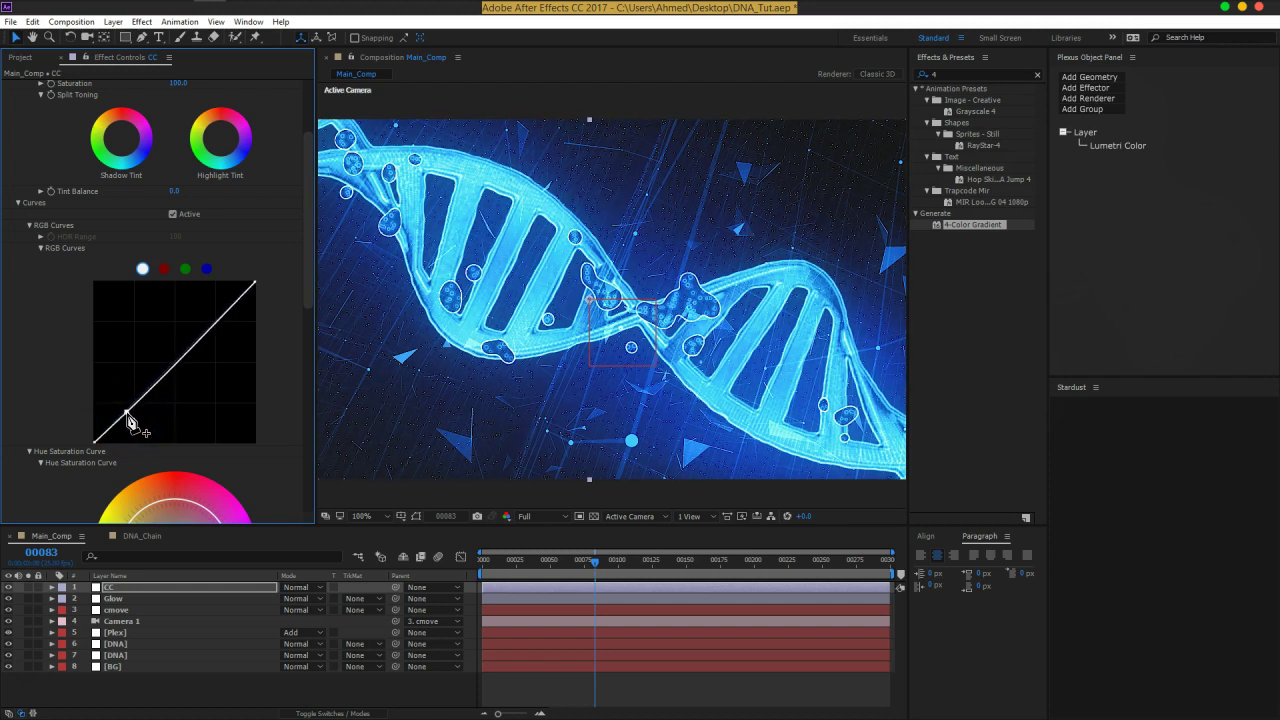
drag(232, 322, 214, 337)
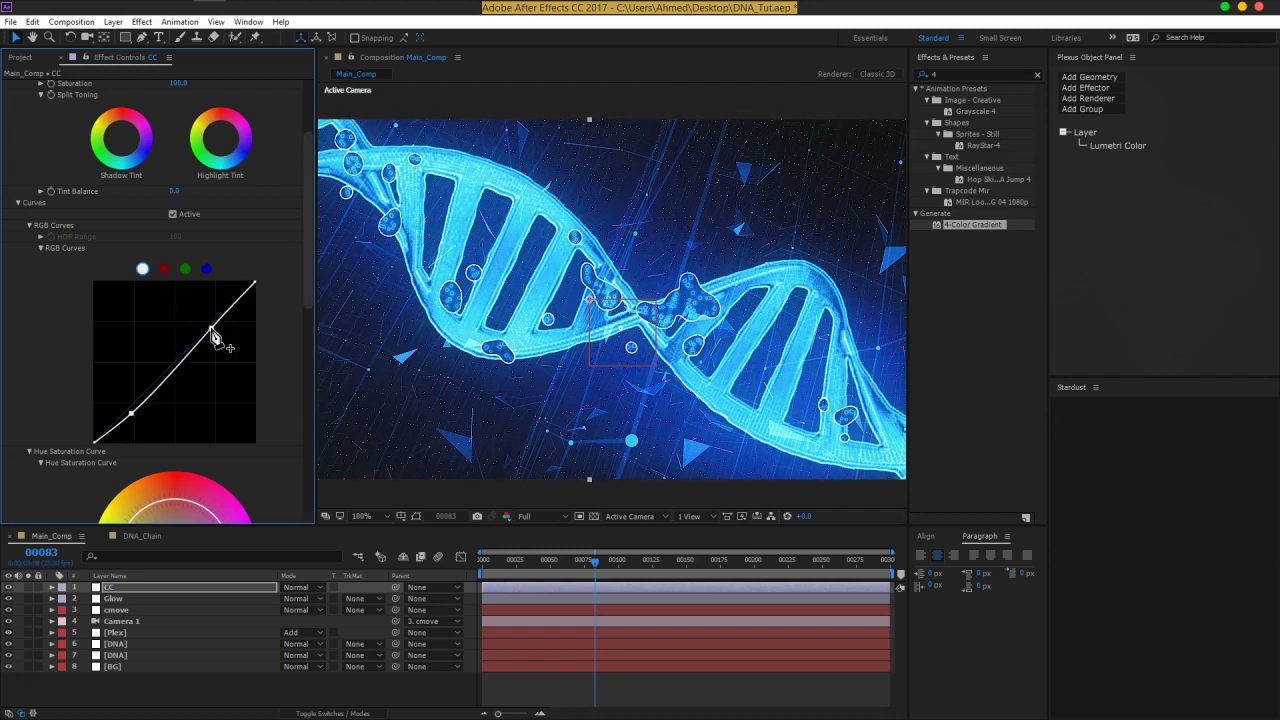
scroll(610, 285, down, 2)
scroll(610, 285, up, 2)
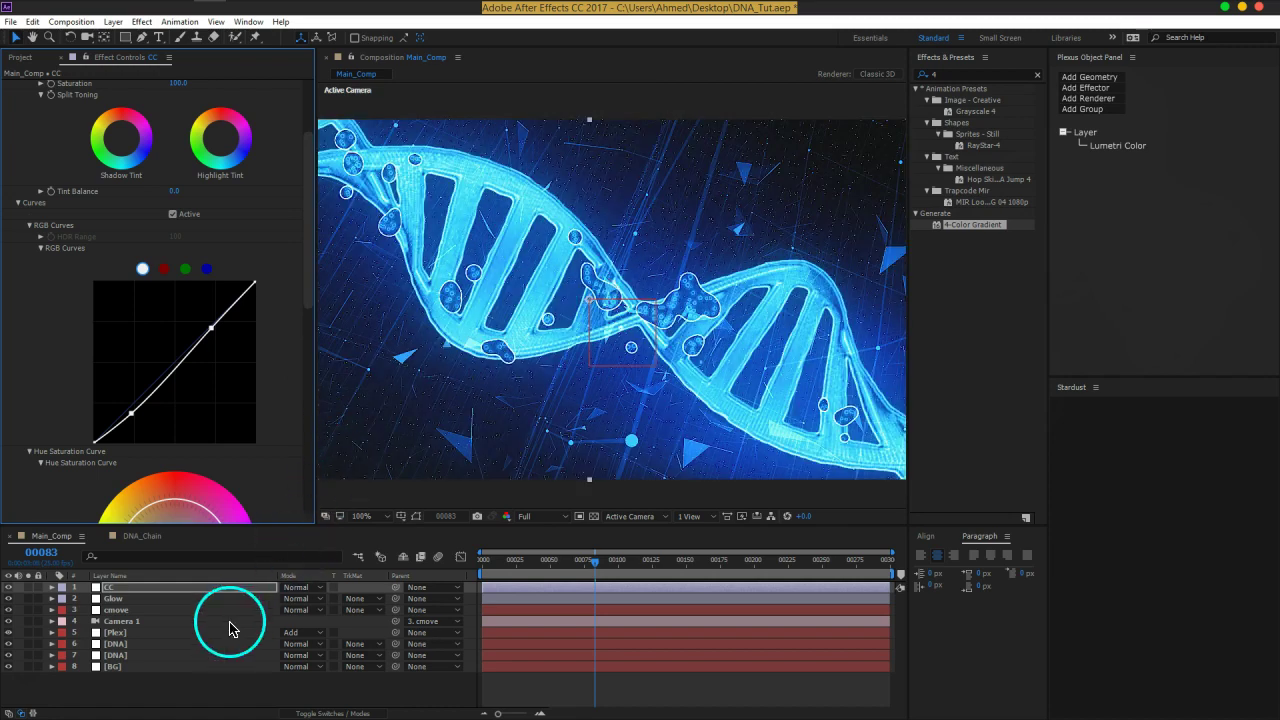
Collapse Lumetri Color on the CC layer and deselect it, leaving the S-curve grade visible
click(166, 588)
drag(306, 262, 312, 145)
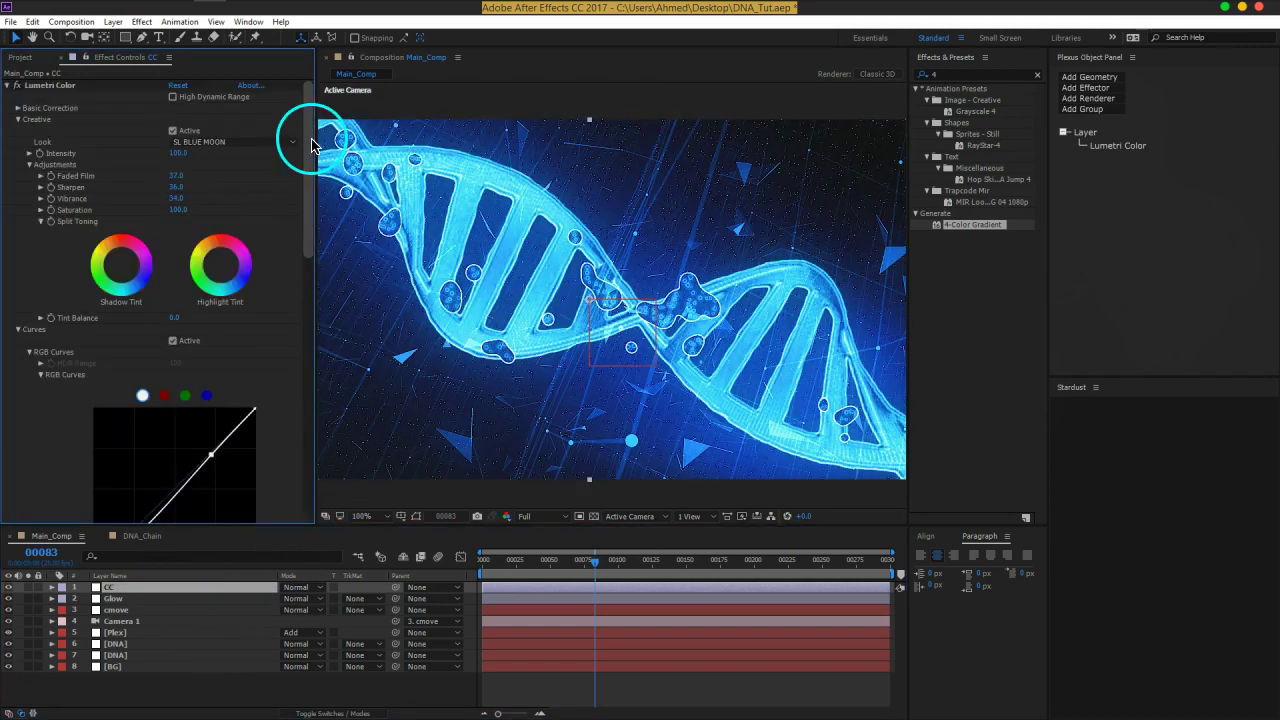
click(7, 85)
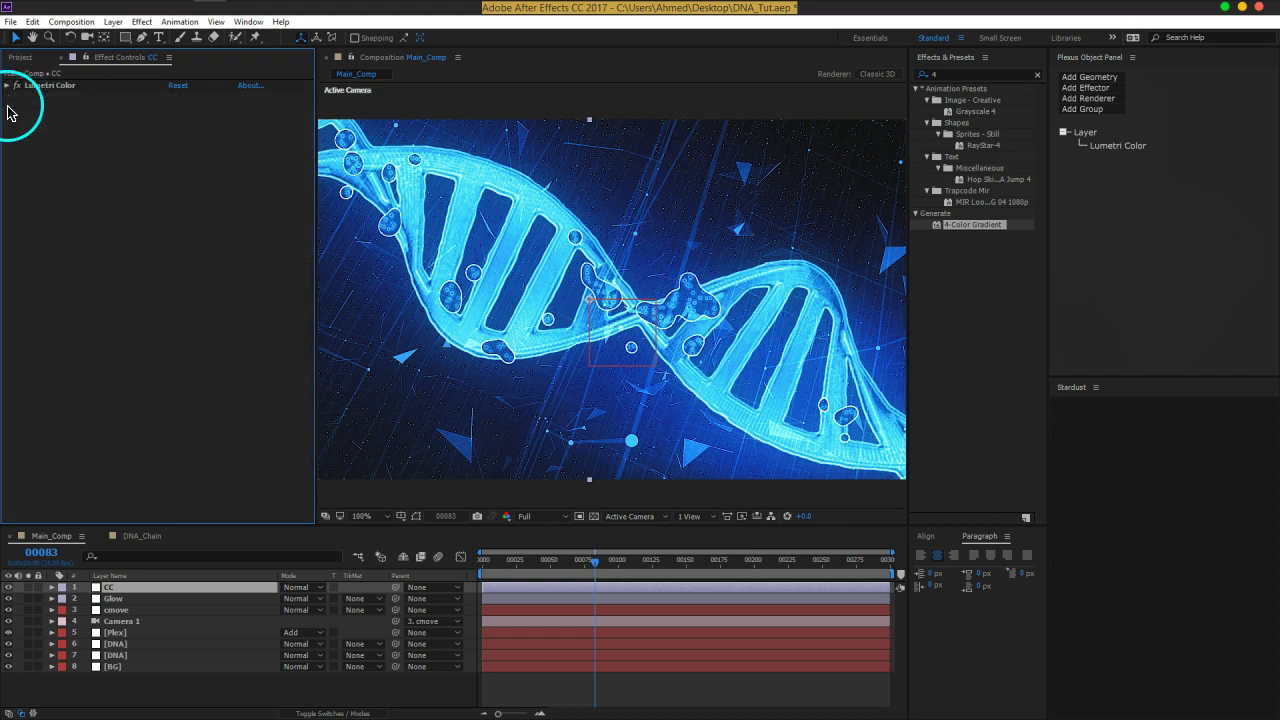
click(276, 677)
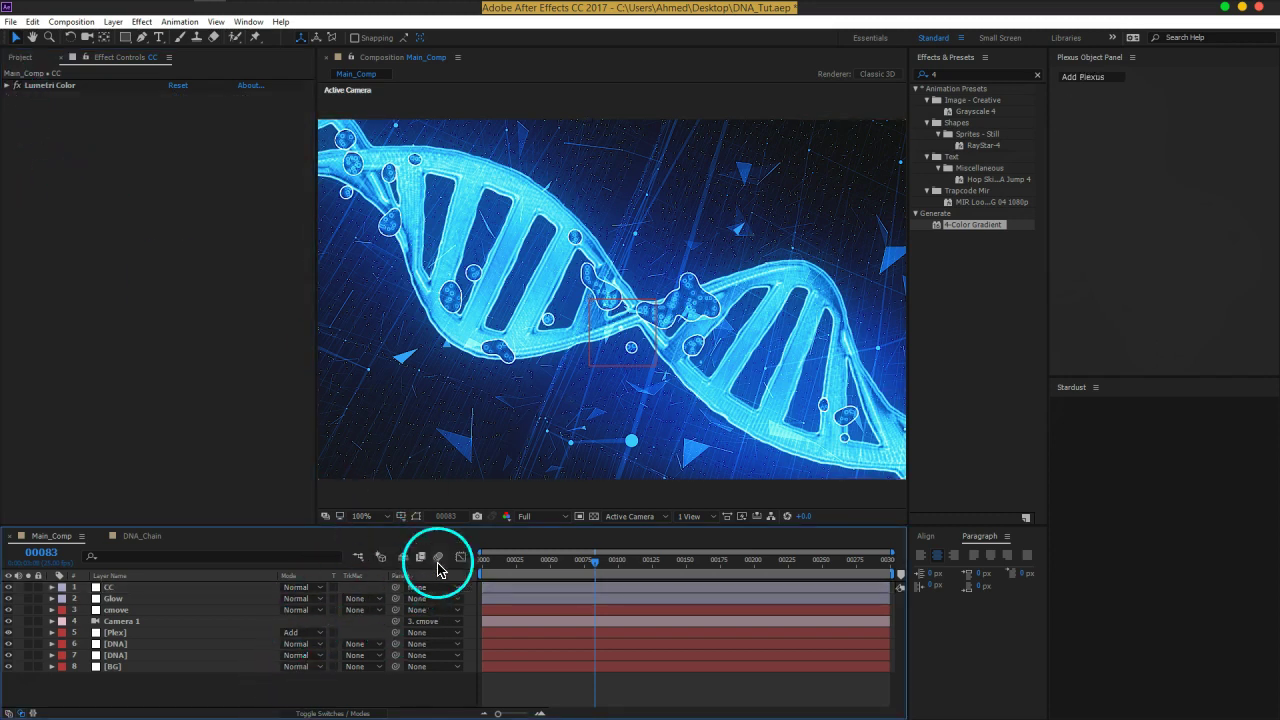